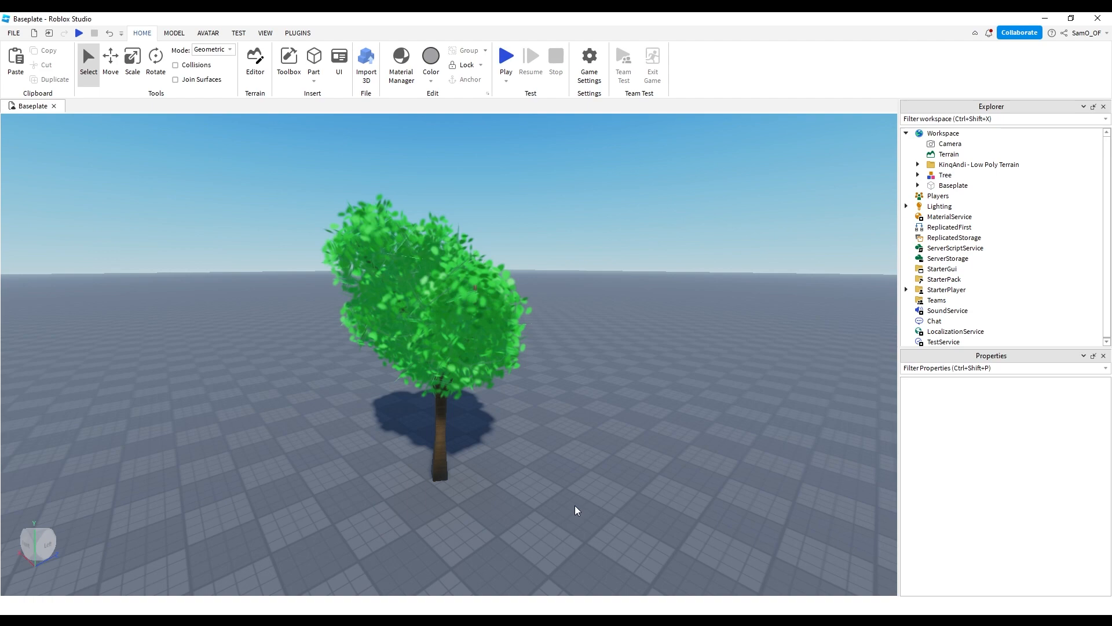
right_drag(590, 507, 590, 507)
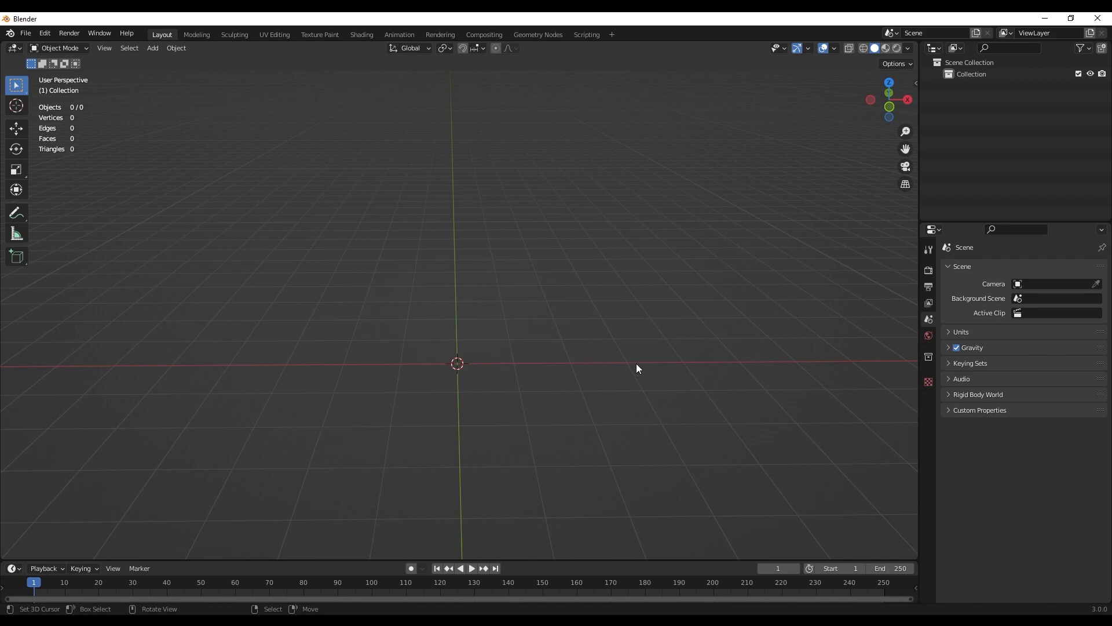
- Add a cube mesh at the origin of the empty scene
middle_drag(650, 344, 561, 306)
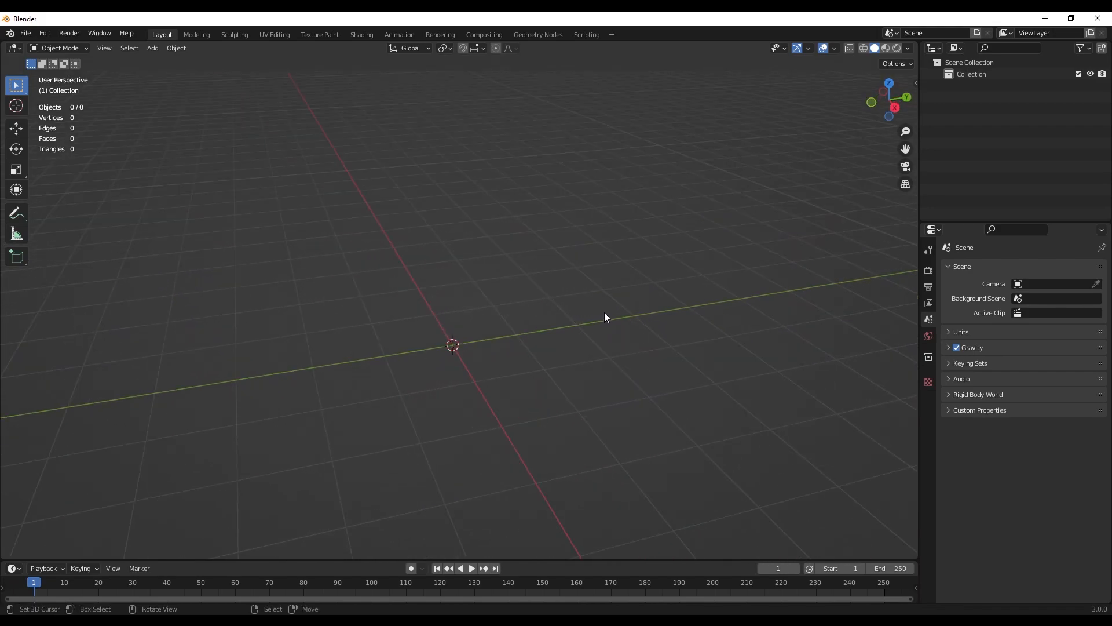
middle_drag(574, 320, 620, 310)
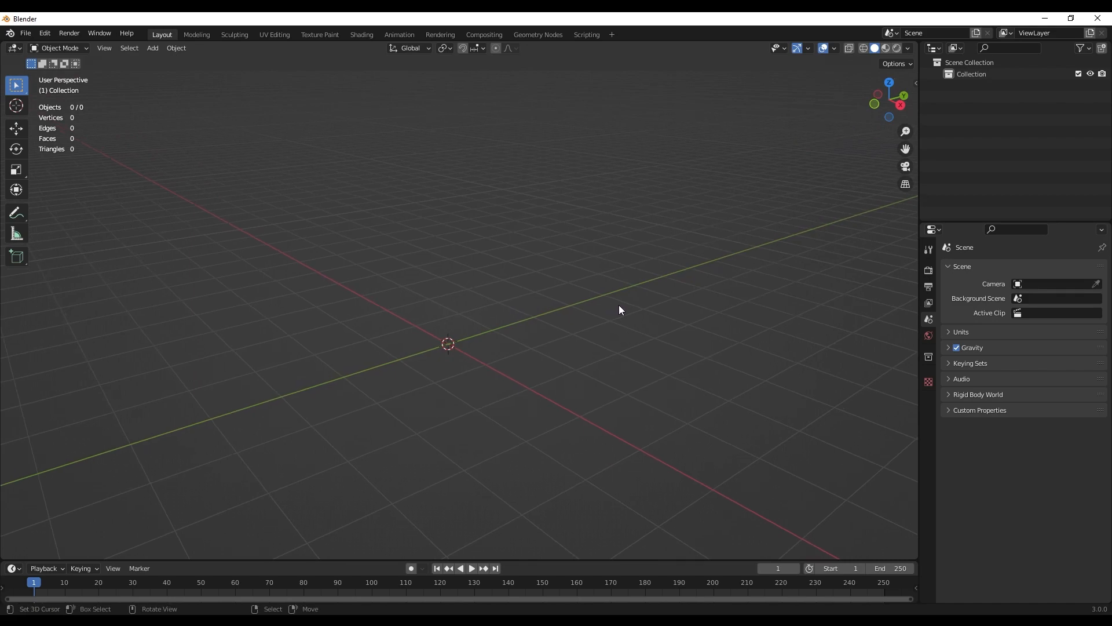
key(shift+a)
mouse_move(547, 299)
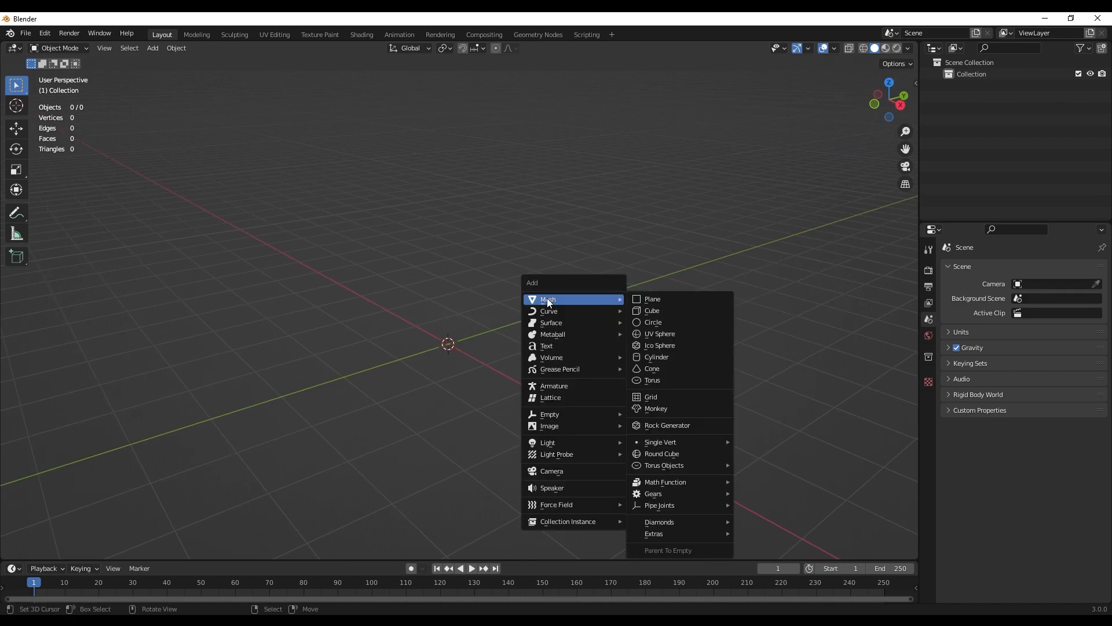
click(655, 311)
middle_drag(519, 342, 492, 332)
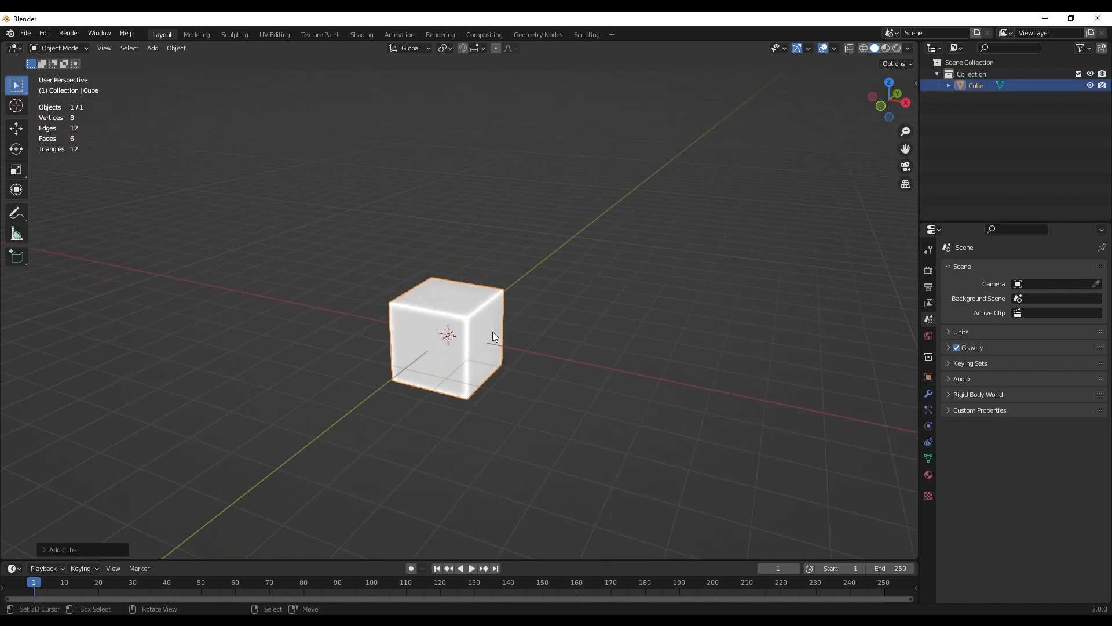
- In Edit Mode, raise the cube's top face about 9 m along Z to form a tall column
key(Tab)
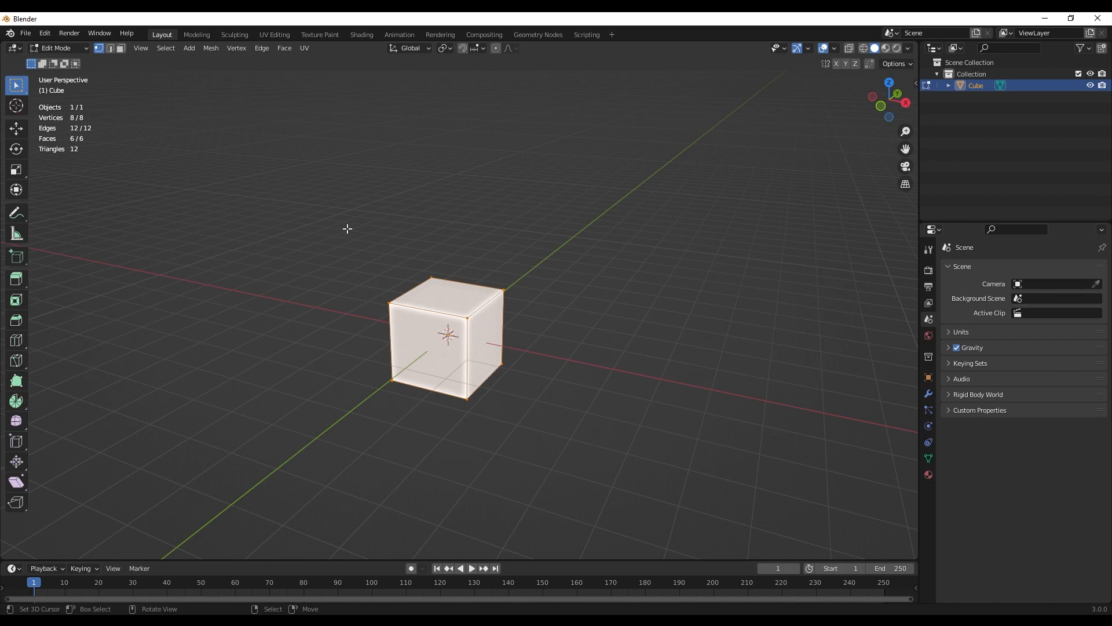
mouse_move(354, 225)
mouse_down()
mouse_move(480, 296)
mouse_move(367, 239)
mouse_up()
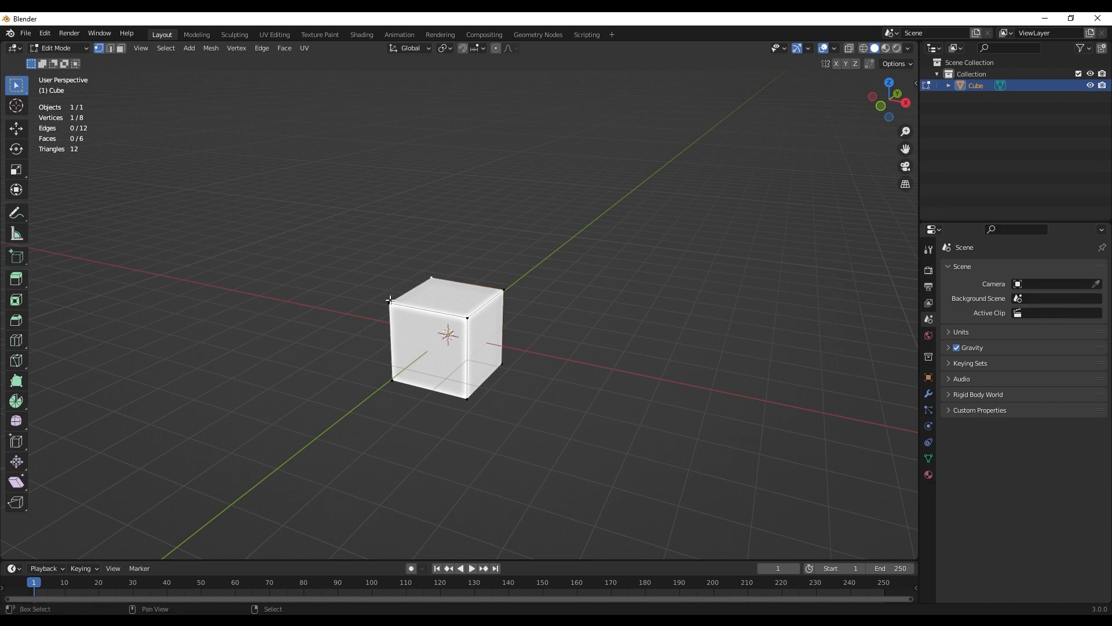
scroll(503, 380, down, 4)
middle_drag(507, 381, 528, 380)
key(g)
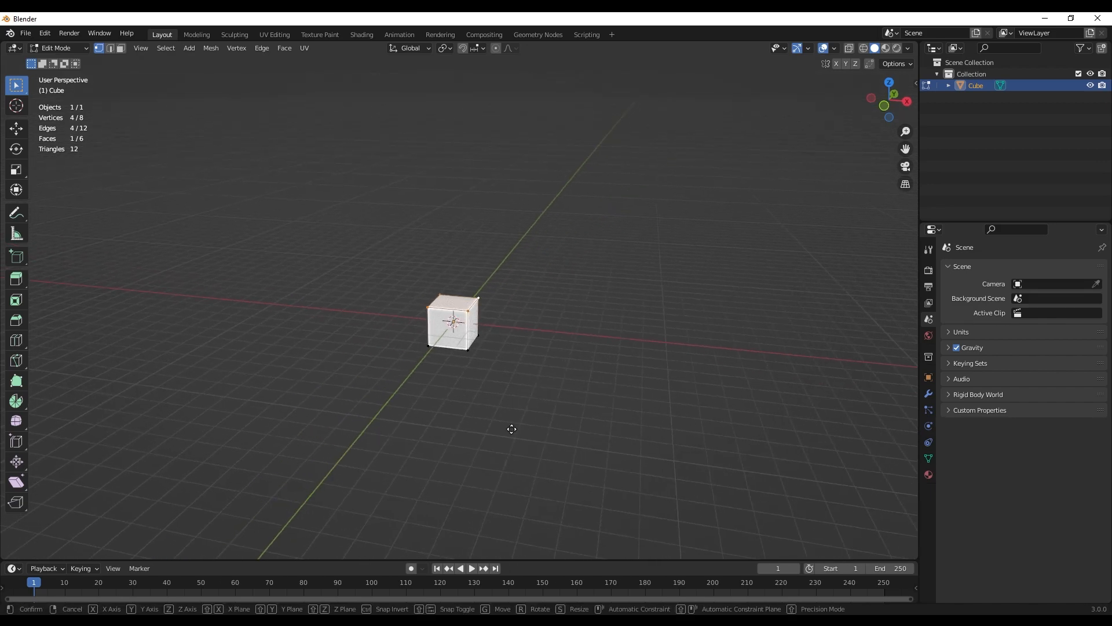
key(z)
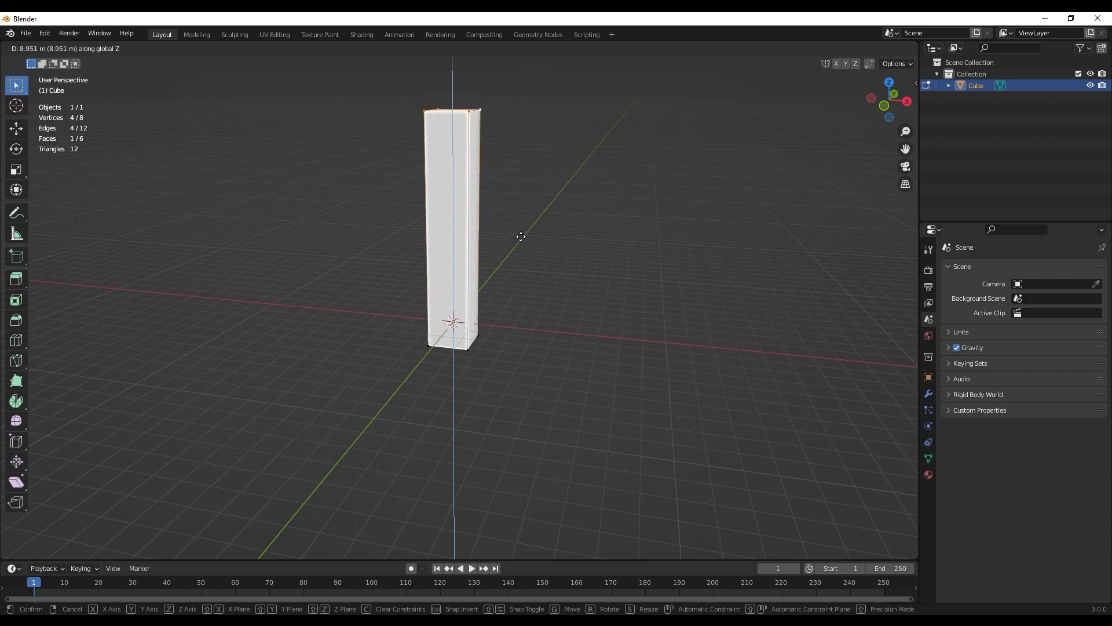
click(521, 236)
- Scale the column's top face to about 0.42 to taper the trunk, and adjust the face's height along Z
key(s)
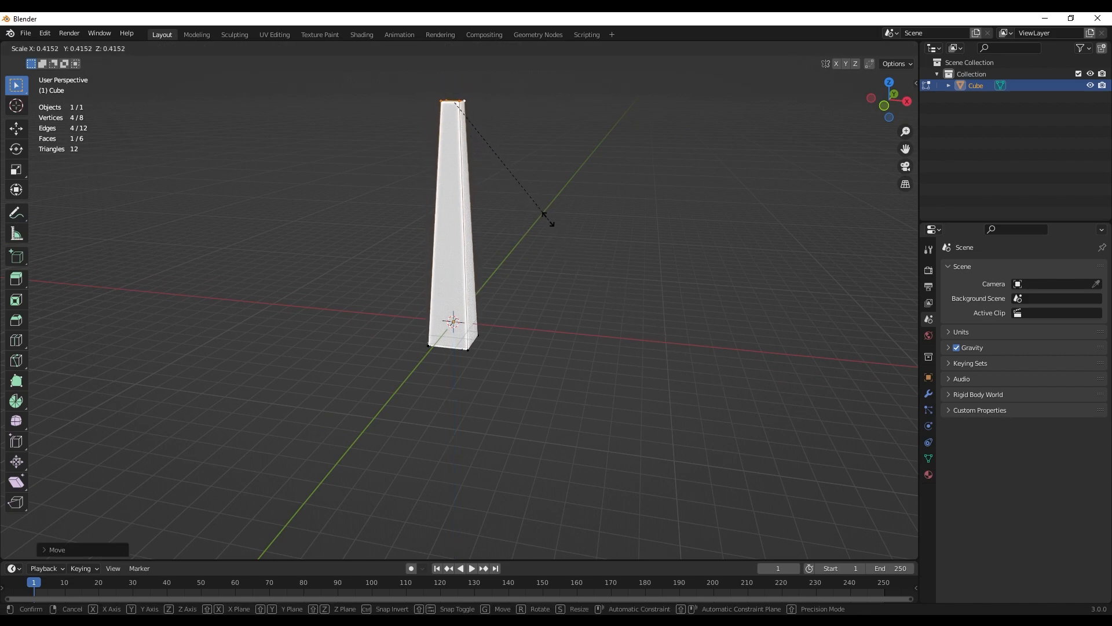
click(550, 223)
key(g)
key(z)
click(537, 252)
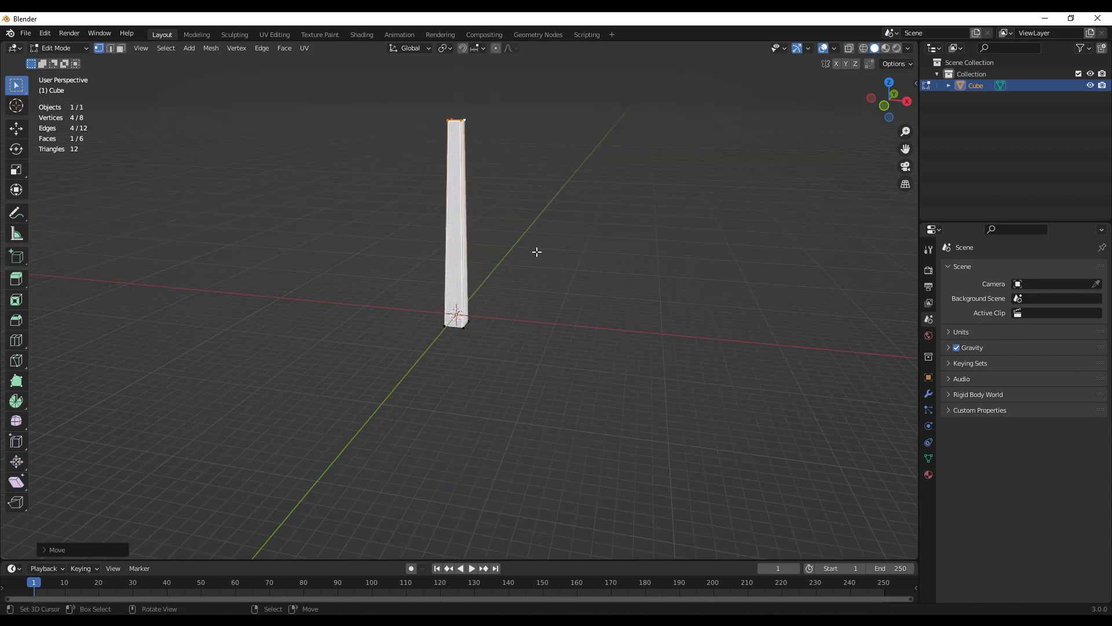
- Raise the trunk's top face about 4 m further along Z and return to Object Mode
scroll(537, 252, down, 5)
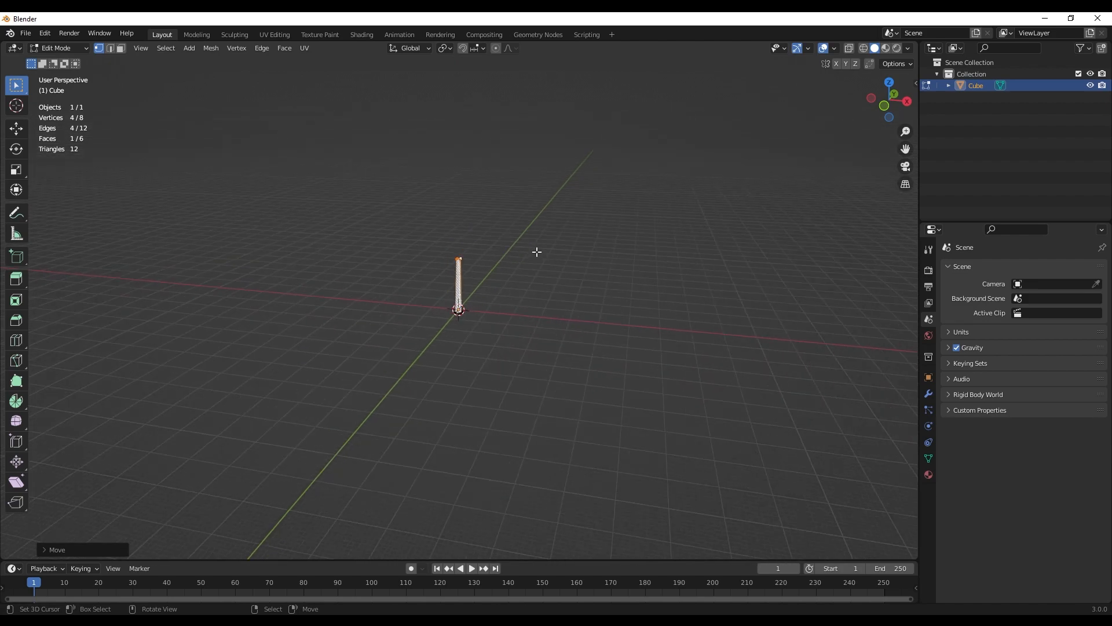
scroll(492, 273, up, 5)
scroll(504, 259, down, 5)
middle_drag(477, 214, 506, 273)
key(g)
key(z)
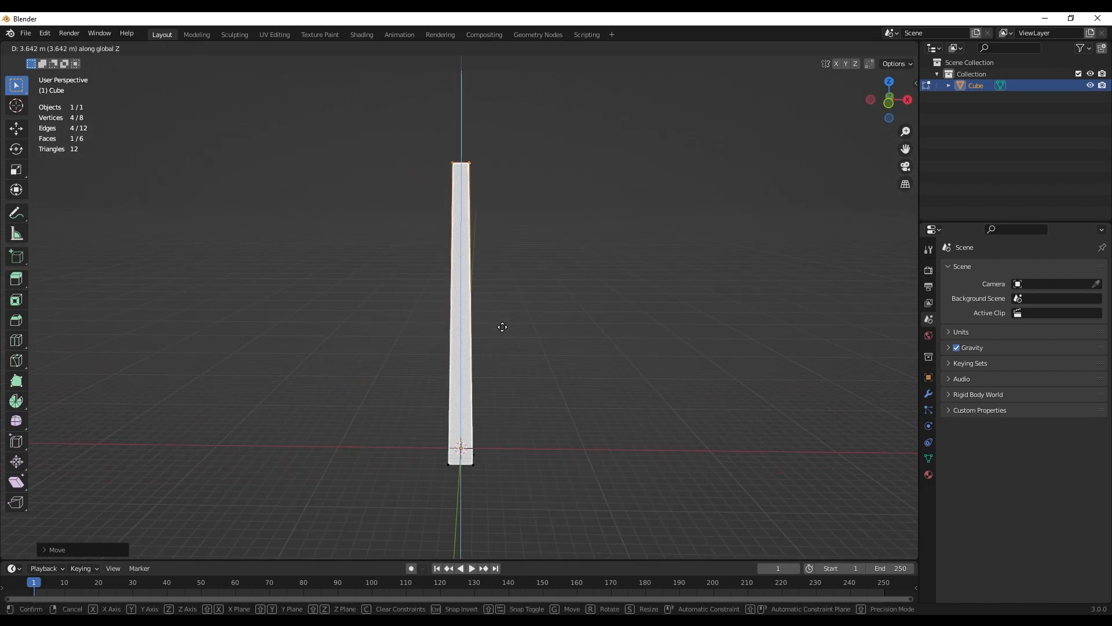
click(500, 319)
right_click(500, 320)
scroll(475, 264, down, 2)
key(Tab)
- Select the tapered trunk and hide it from the viewport
middle_drag(512, 223, 492, 267)
key(alt+a)
click(440, 282)
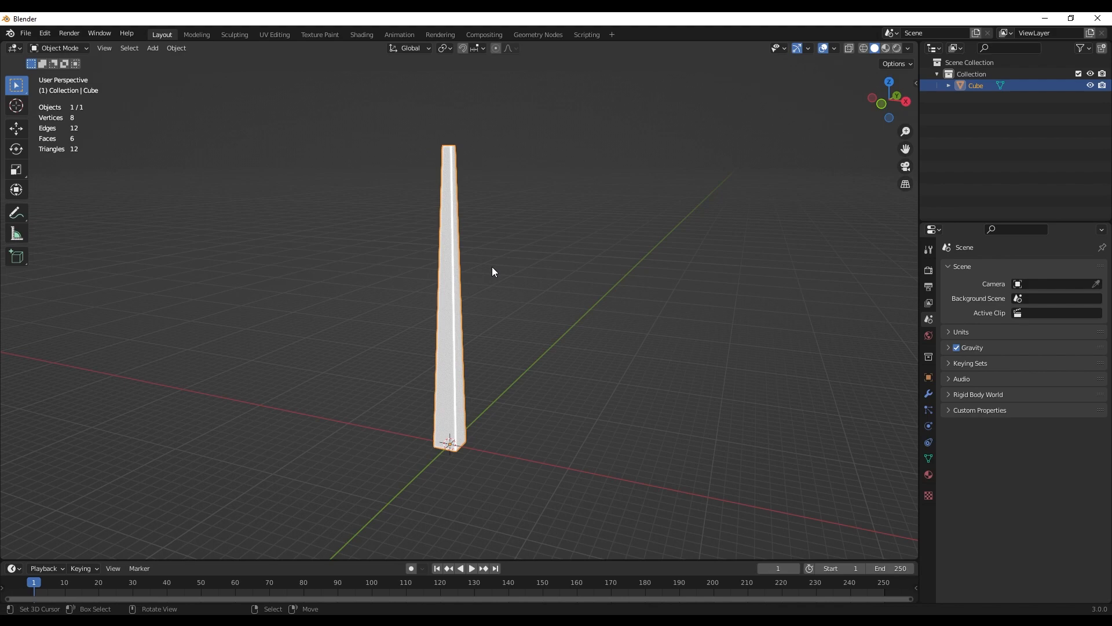
click(1090, 86)
- Add a plane mesh at the origin
shift+middle_drag(543, 391, 496, 283)
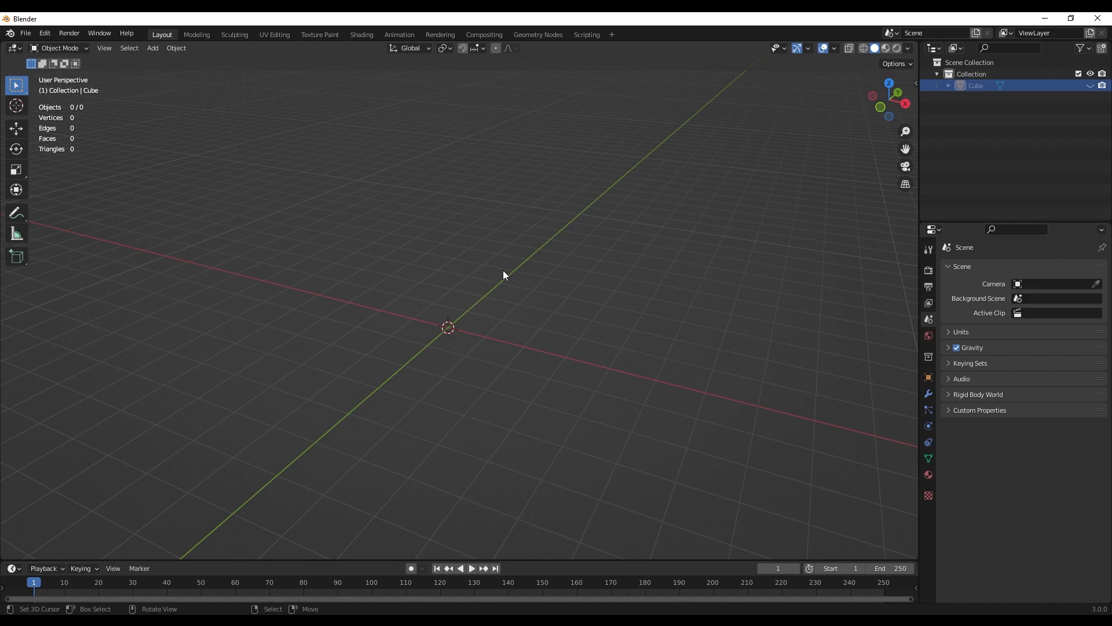
middle_drag(504, 272, 489, 401)
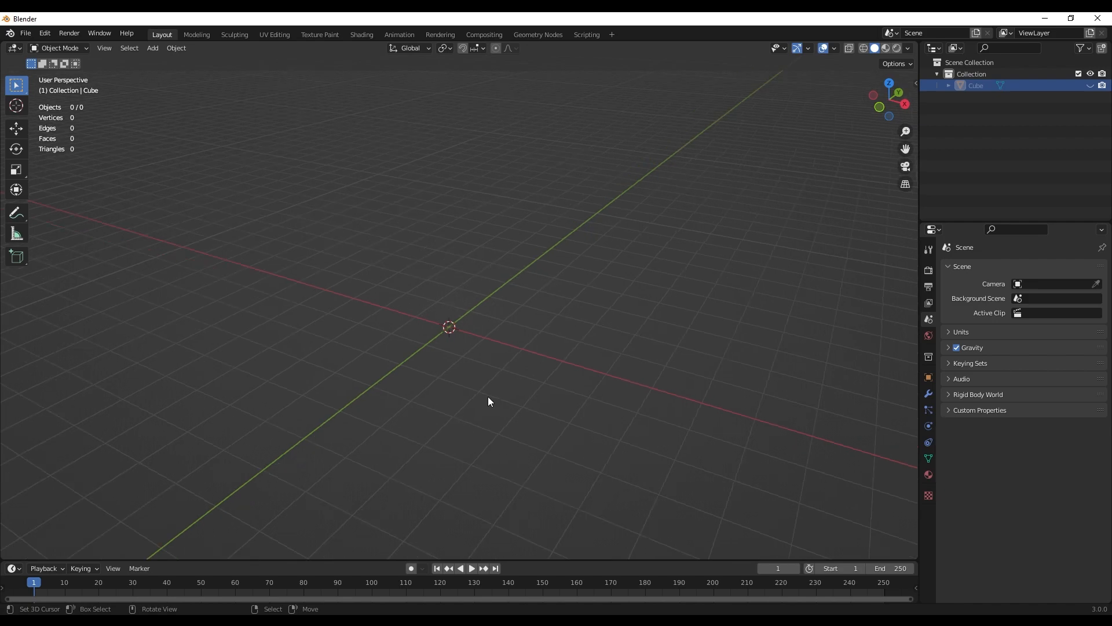
key(shift+a)
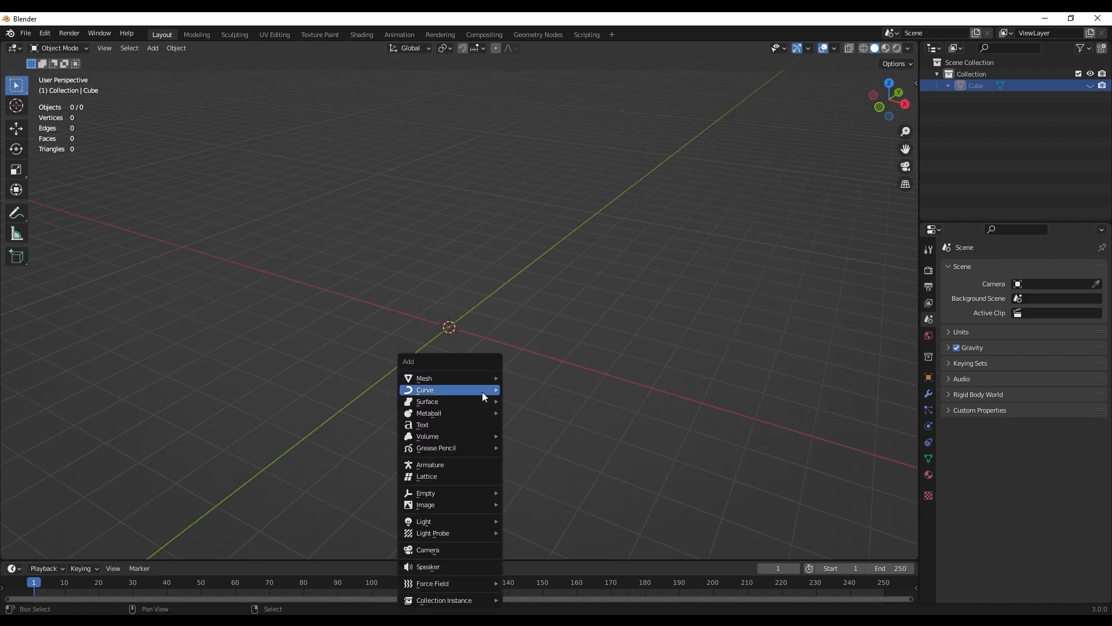
mouse_move(438, 380)
click(532, 129)
- Duplicate the plane, keeping the copy in the same place
shift+middle_drag(470, 334, 499, 360)
shift+middle_drag(467, 471, 470, 394)
scroll(506, 365, up, 3)
scroll(446, 371, down, 6)
scroll(497, 367, up, 2)
key(shift+d)
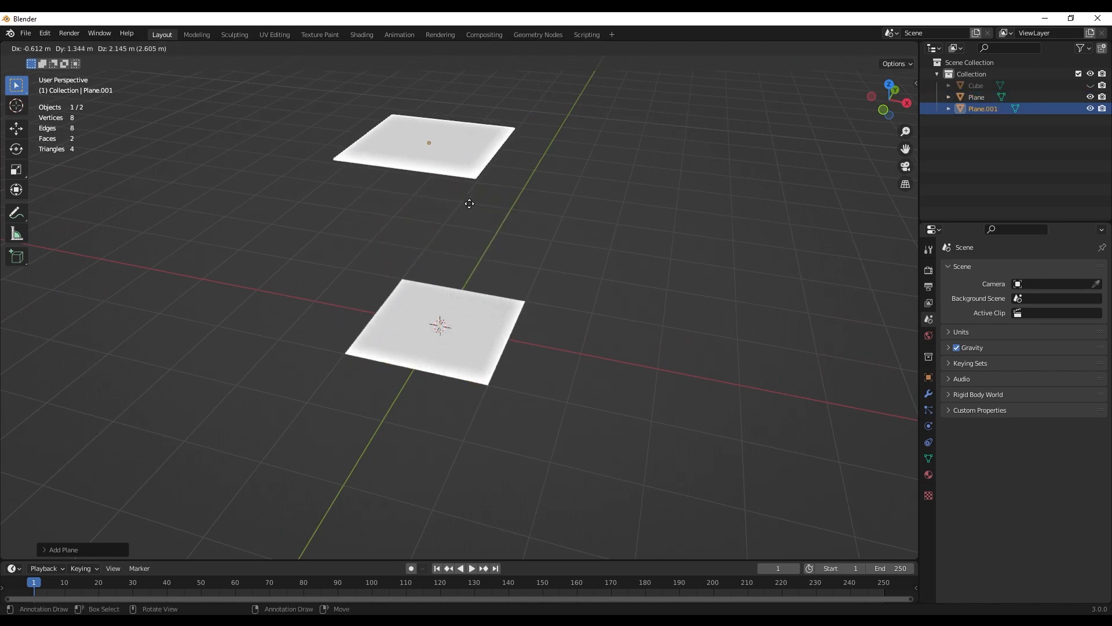
right_click(445, 179)
- Rotate the duplicated plane 90 degrees about the Y axis so it stands upright
middle_drag(460, 370, 494, 360)
scroll(440, 328, up, 3)
scroll(562, 326, down, 4)
key(r)
key(y)
key(9)
key(0)
key(Return)
- Duplicate the upright plane in place and rotate the copy 90 degrees about the Z axis
middle_drag(458, 313, 471, 359)
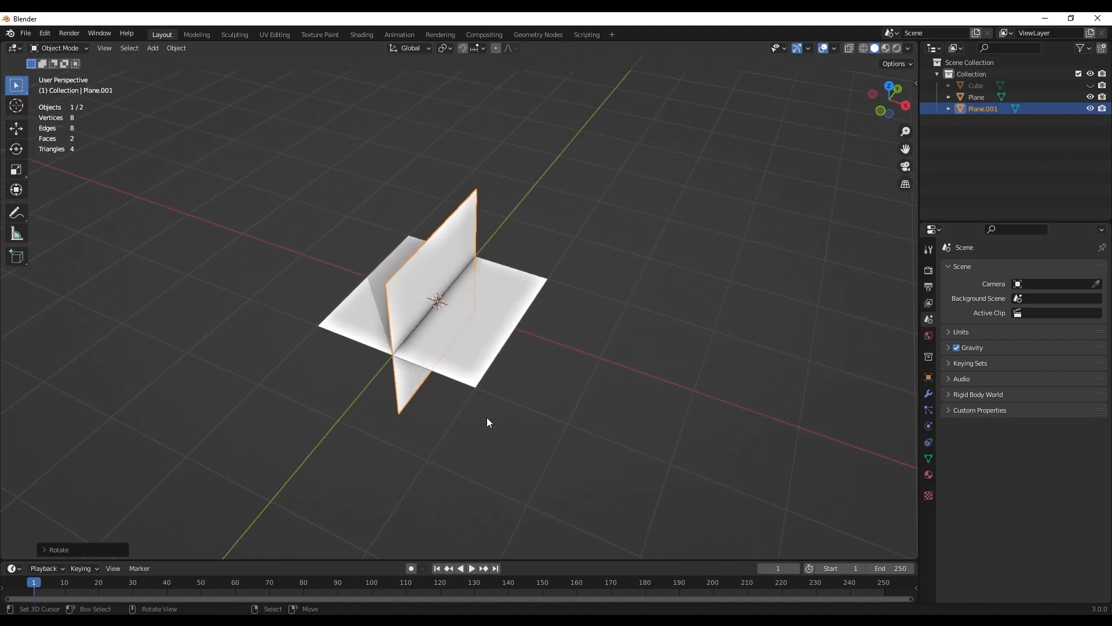
key(shift+d)
right_click(512, 238)
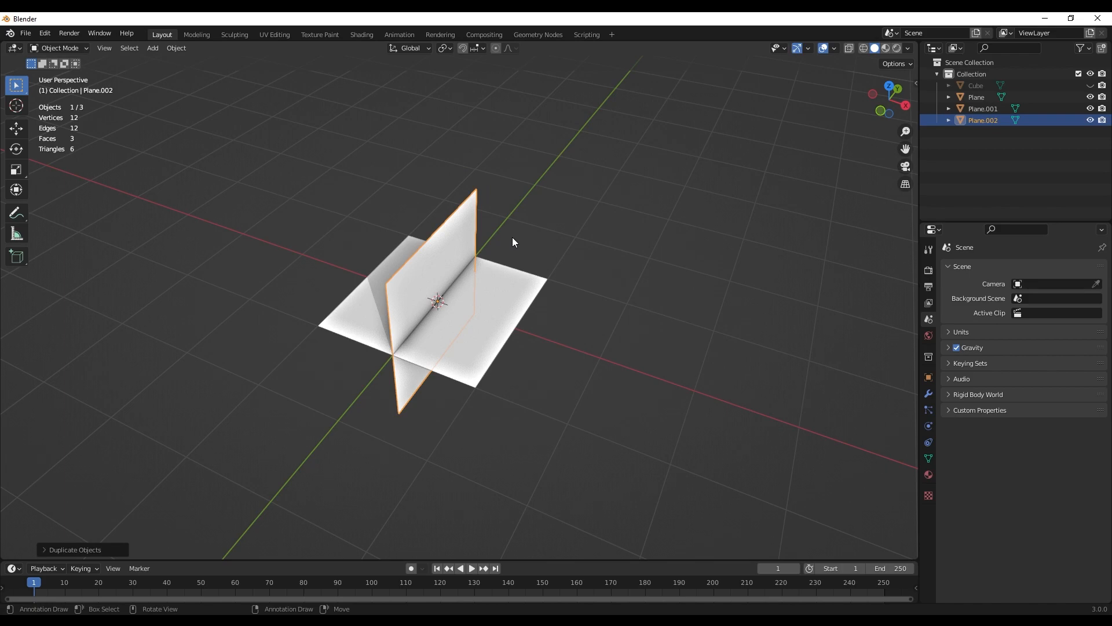
text(rz90)
key(Return)
key(alt+a)
- Select all three intersecting planes and join them into one object
middle_drag(501, 258, 502, 374)
scroll(481, 342, down, 3)
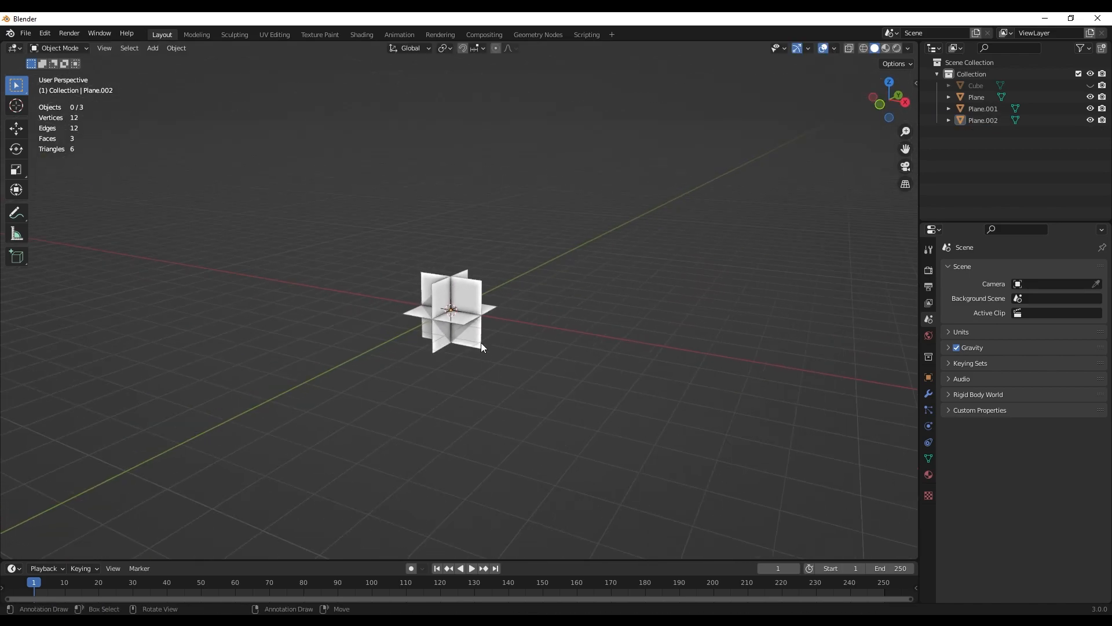
scroll(451, 336, up, 5)
middle_drag(451, 336, 485, 329)
scroll(469, 336, down, 2)
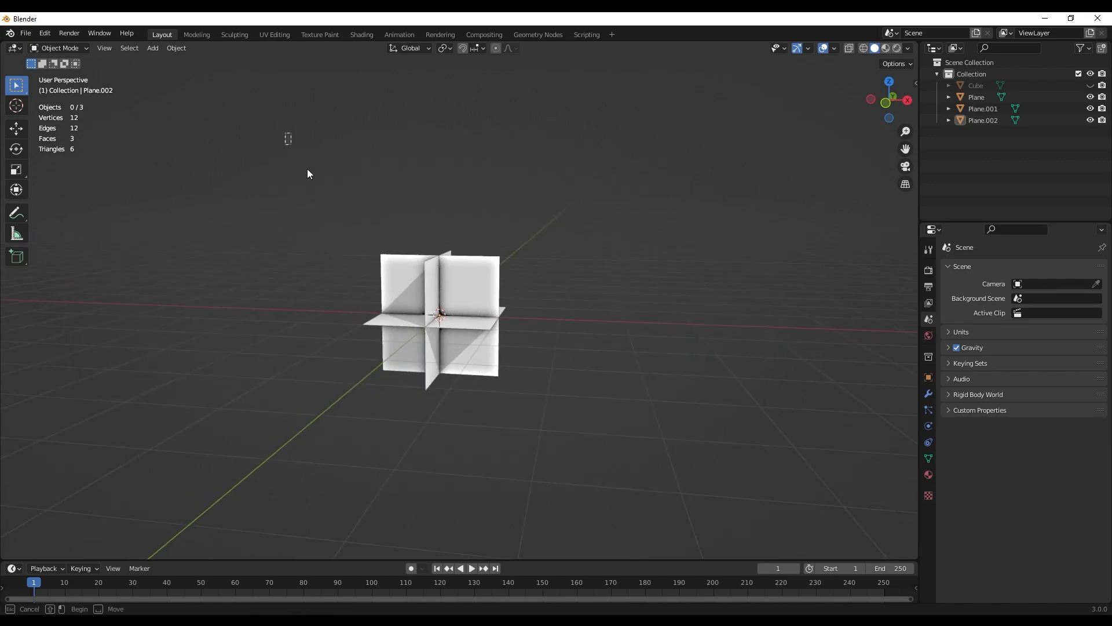
drag(307, 172, 450, 313)
middle_drag(450, 313, 450, 349)
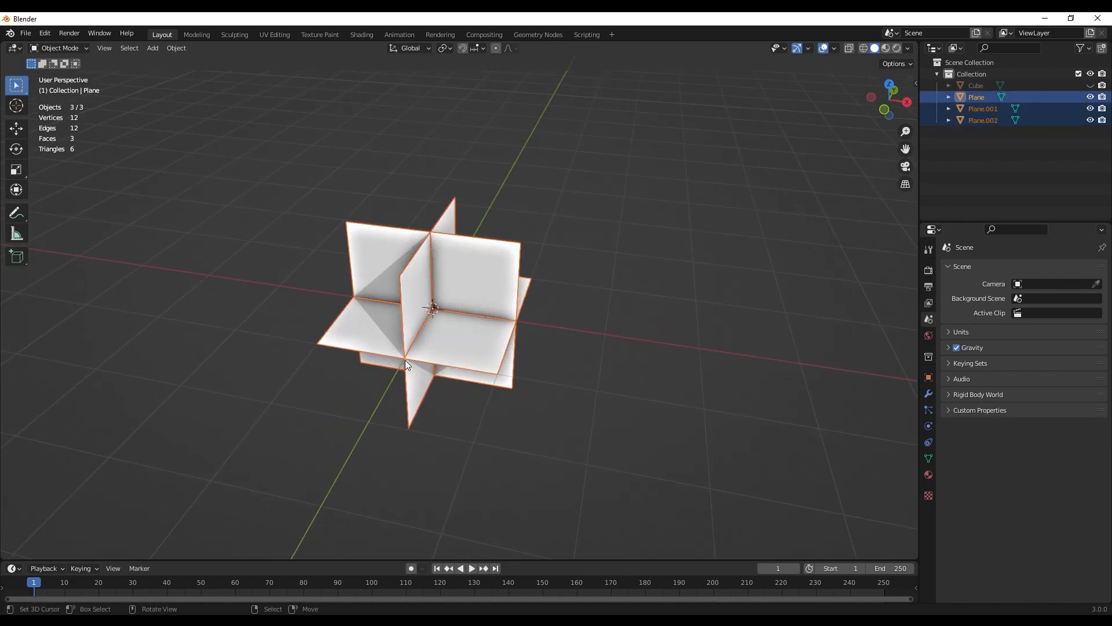
key(ctrl+j)
scroll(485, 325, up, 2)
key(alt+a)
- Add a UV sphere at the centre of the crossed planes
scroll(463, 335, down, 2)
middle_drag(485, 324, 425, 346)
scroll(460, 323, down, 4)
scroll(460, 323, up, 5)
middle_drag(561, 312, 497, 328)
scroll(472, 336, down, 3)
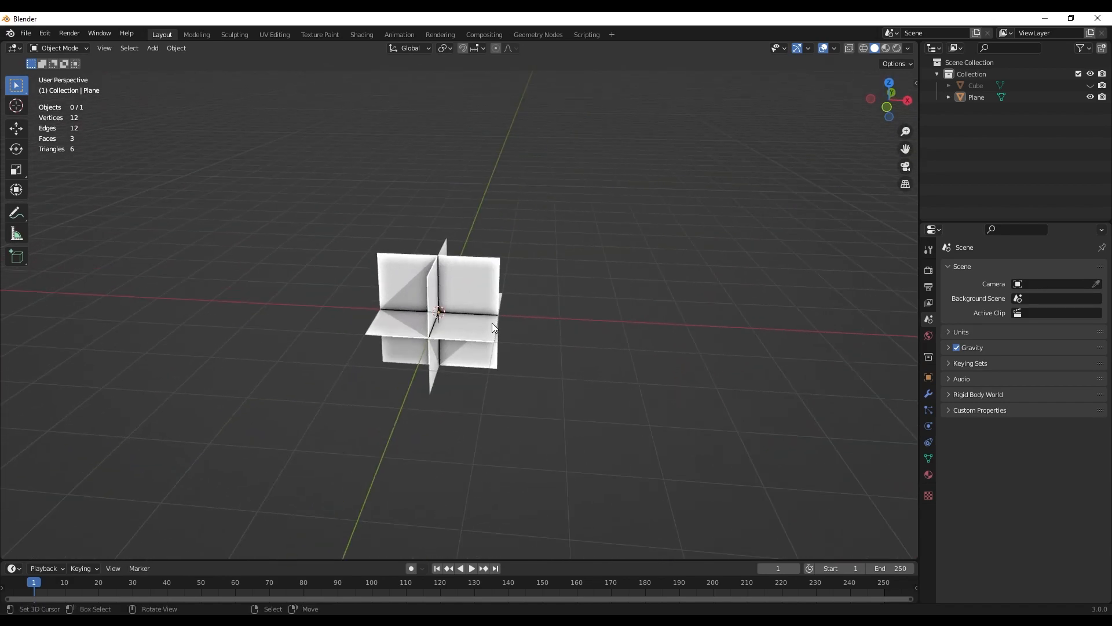
key(shift+a)
mouse_move(509, 318)
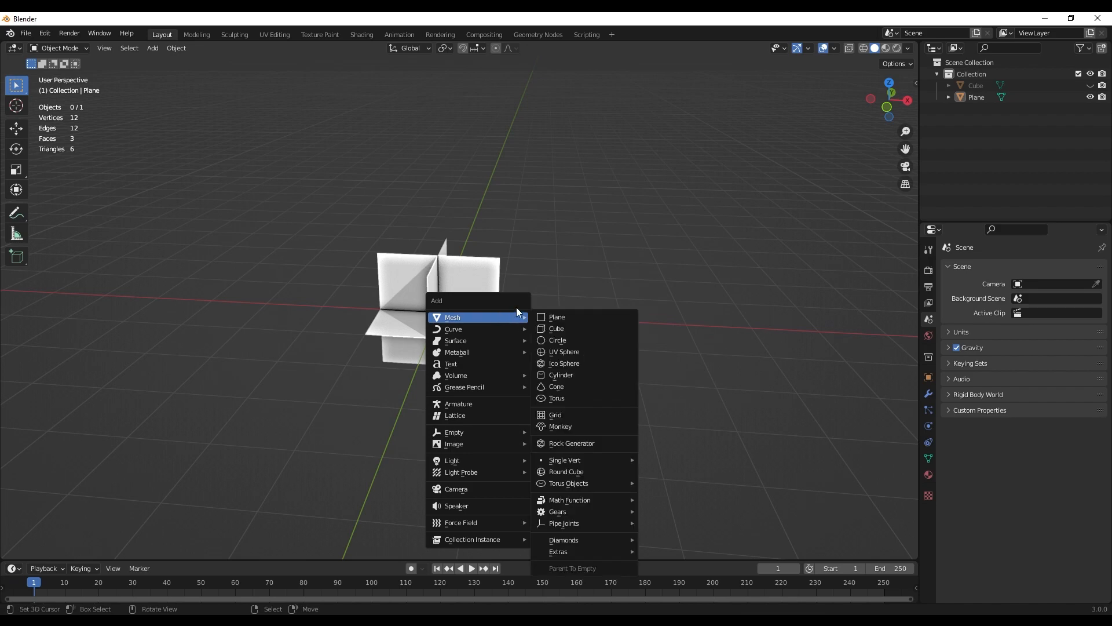
click(559, 352)
middle_drag(505, 342, 467, 326)
- Scale the sphere up to enclose the crossed planes with ample room around them, checking the size in wireframe display
key(s)
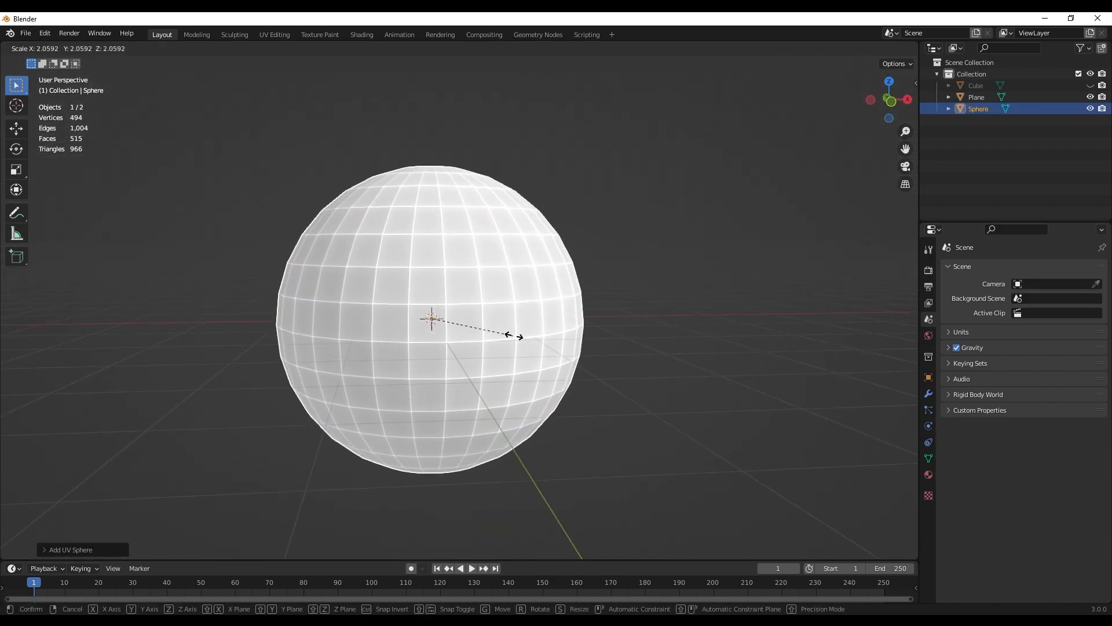
click(555, 344)
key(shift+z)
middle_drag(552, 345, 518, 324)
scroll(452, 336, down, 1)
key(s)
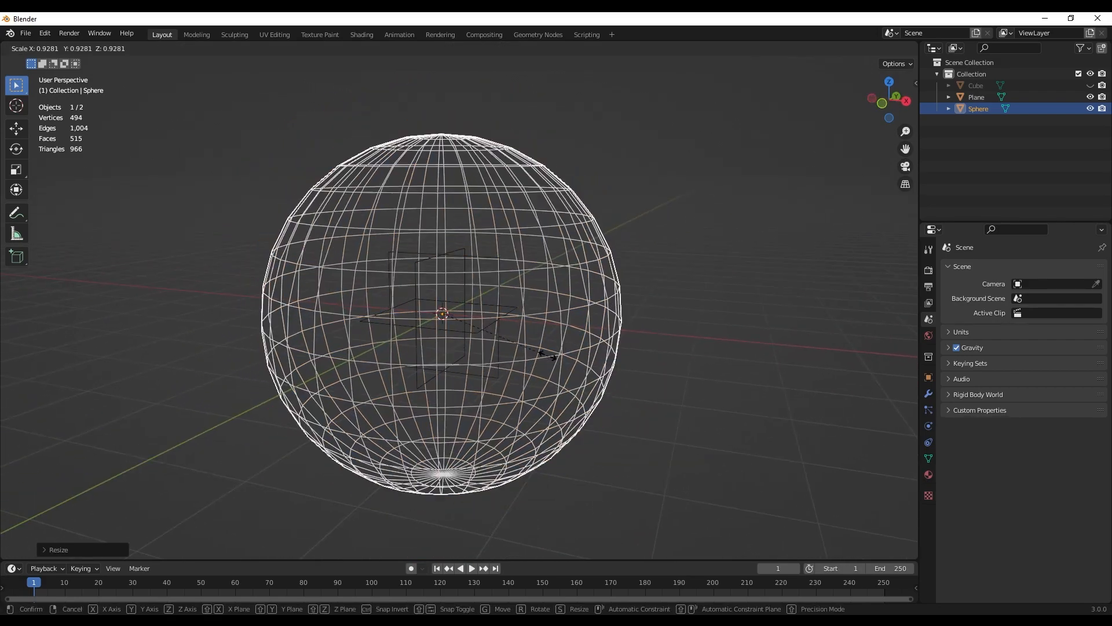
click(530, 343)
- Duplicate the crossed planes and place the copy about 2.9 m away, near the sphere's upper surface
right_click(473, 295)
right_click(483, 280)
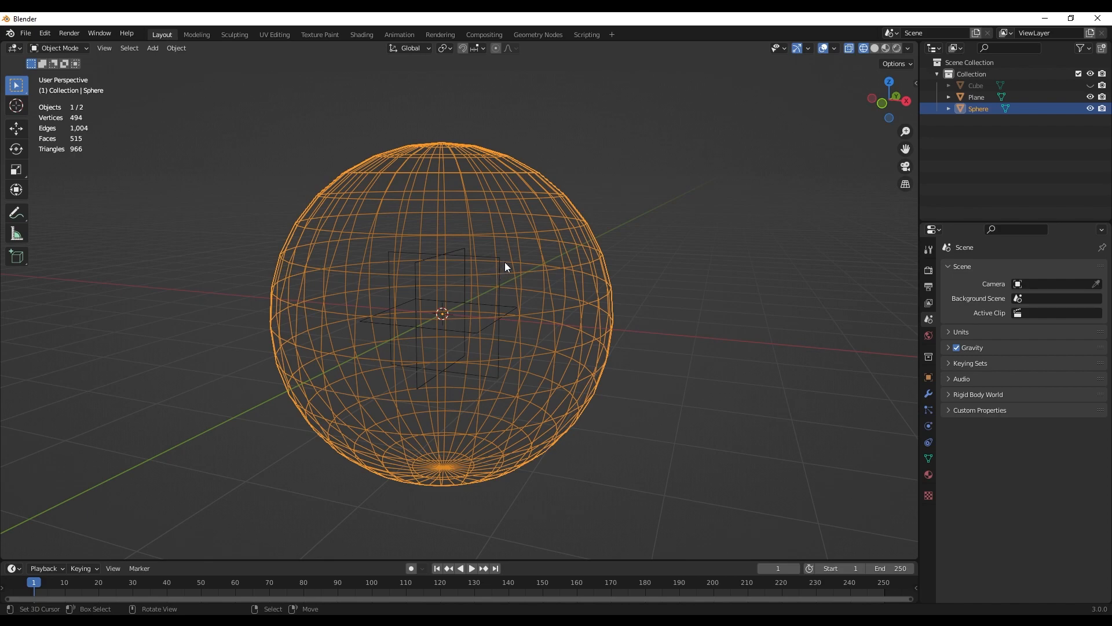
right_click(475, 272)
middle_drag(475, 271, 502, 294)
scroll(502, 294, up, 1)
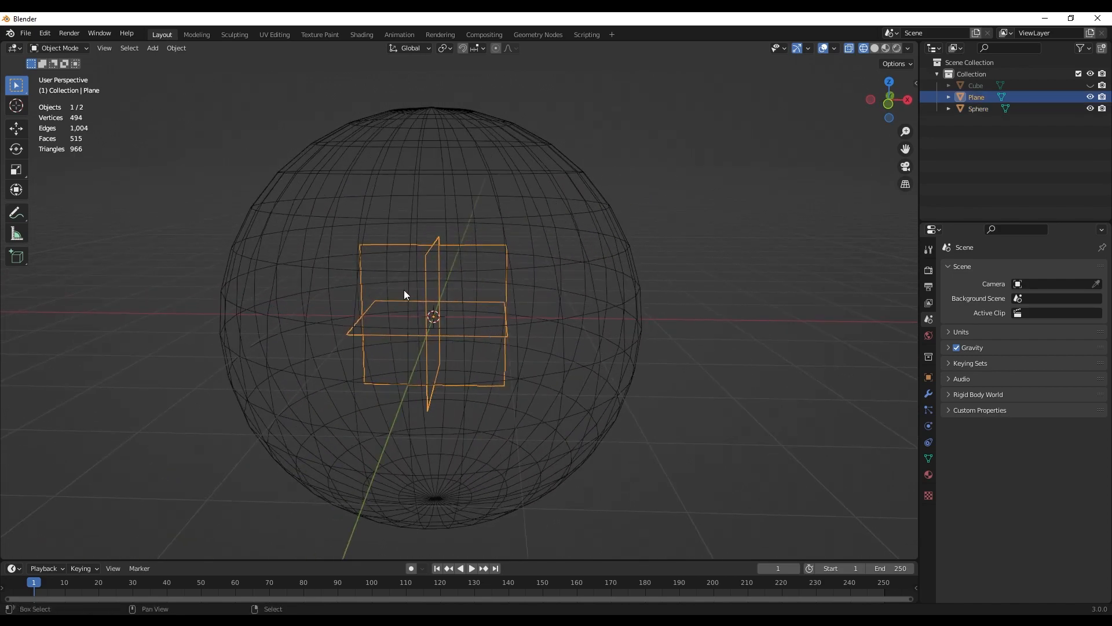
middle_drag(405, 293, 477, 340)
key(shift+d)
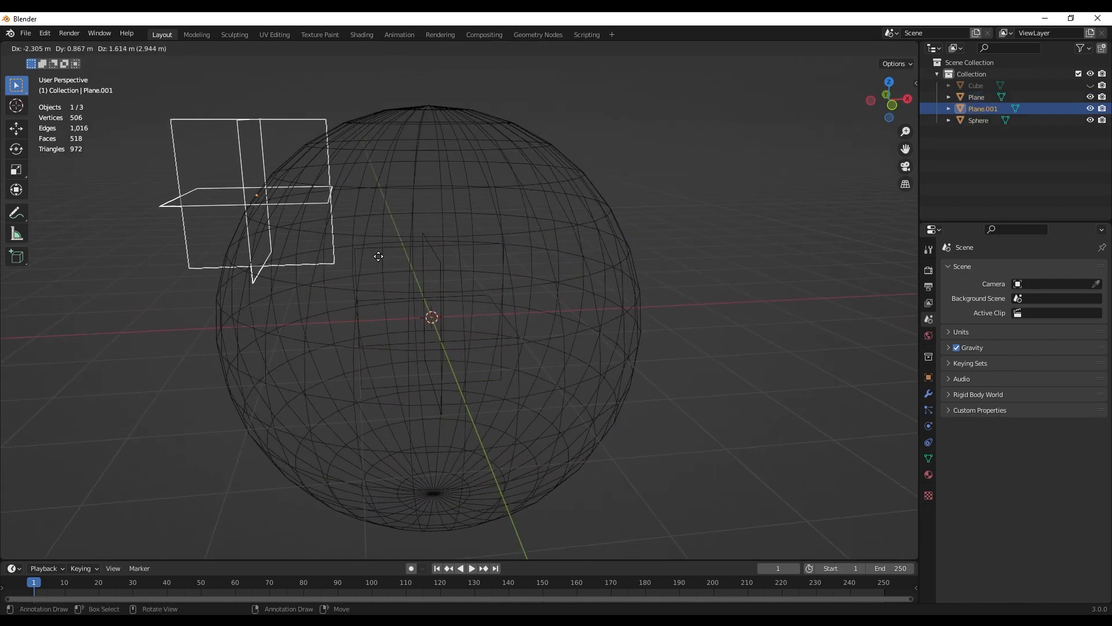
click(381, 264)
- Return the viewport to solid display and hide the original crossed planes inside the sphere
middle_drag(381, 263, 456, 264)
key(shift+z)
scroll(458, 245, down, 5)
scroll(456, 264, up, 3)
right_click(457, 262)
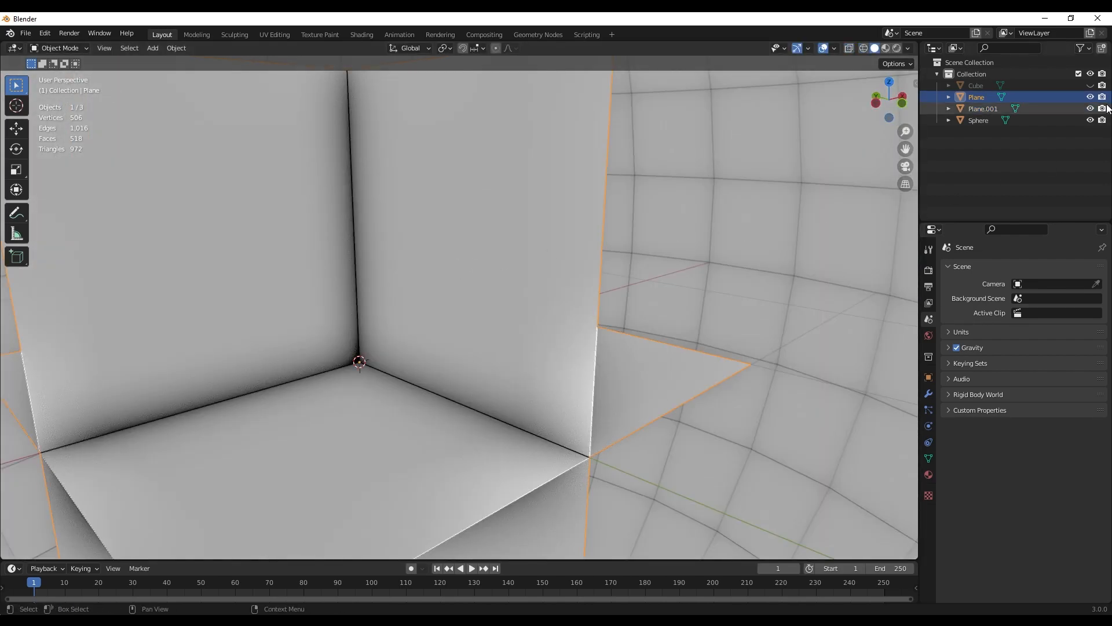
click(1090, 98)
scroll(547, 224, down, 8)
- Move the copied crossed planes so they sit partly embedded in the sphere's surface
right_click(231, 216)
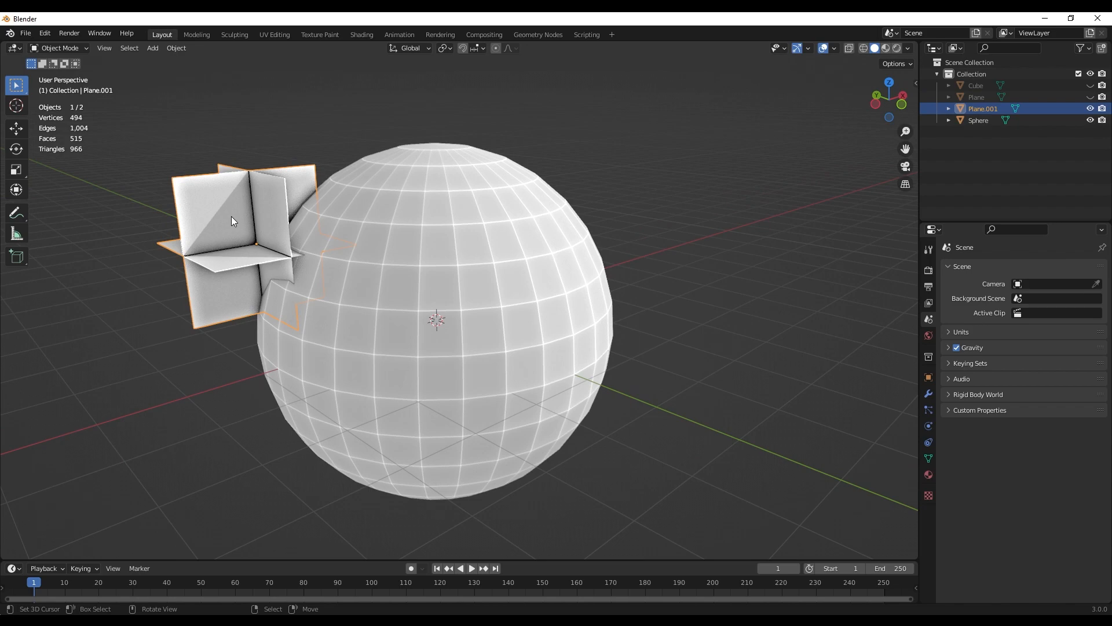
key(g)
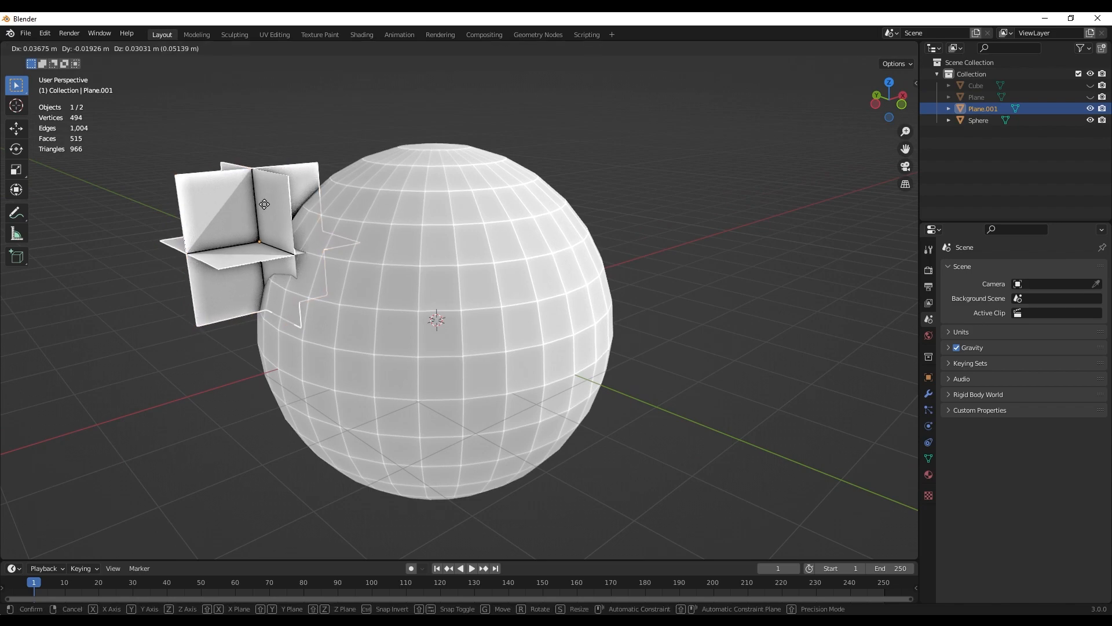
click(287, 215)
mouse_move(345, 203)
middle_down()
mouse_move(544, 221)
mouse_move(349, 207)
middle_up()
scroll(349, 207, up, 5)
scroll(368, 312, down, 5)
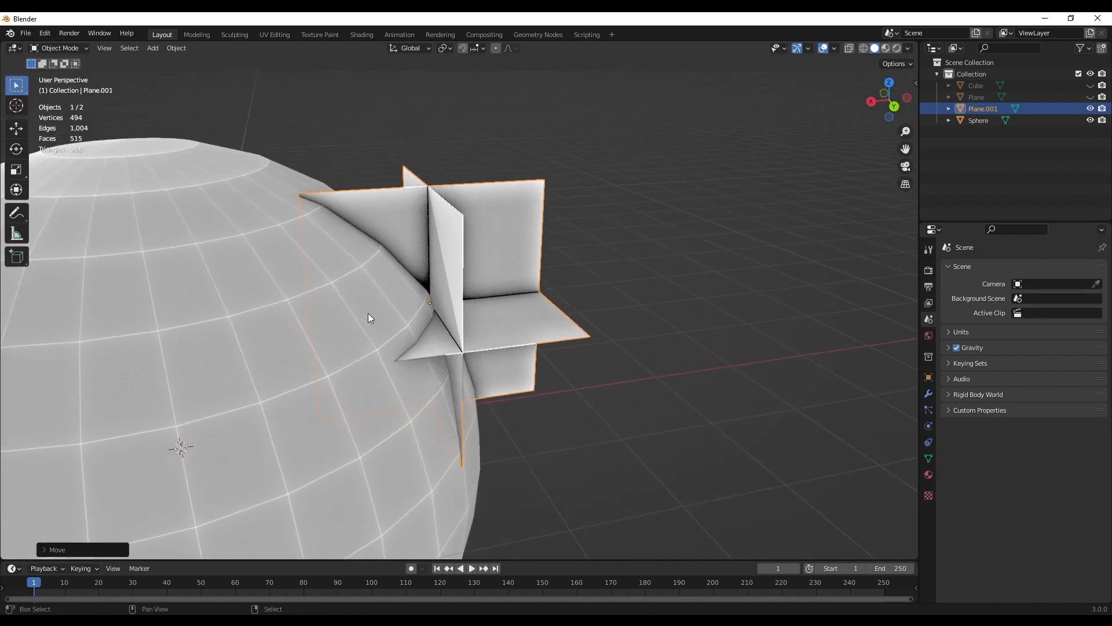
- Rotate the copied crossed planes freely with the trackball rotation so they tilt on the sphere's surface
middle_drag(397, 303, 473, 361)
scroll(303, 280, up, 4)
scroll(304, 280, down, 4)
key(r)
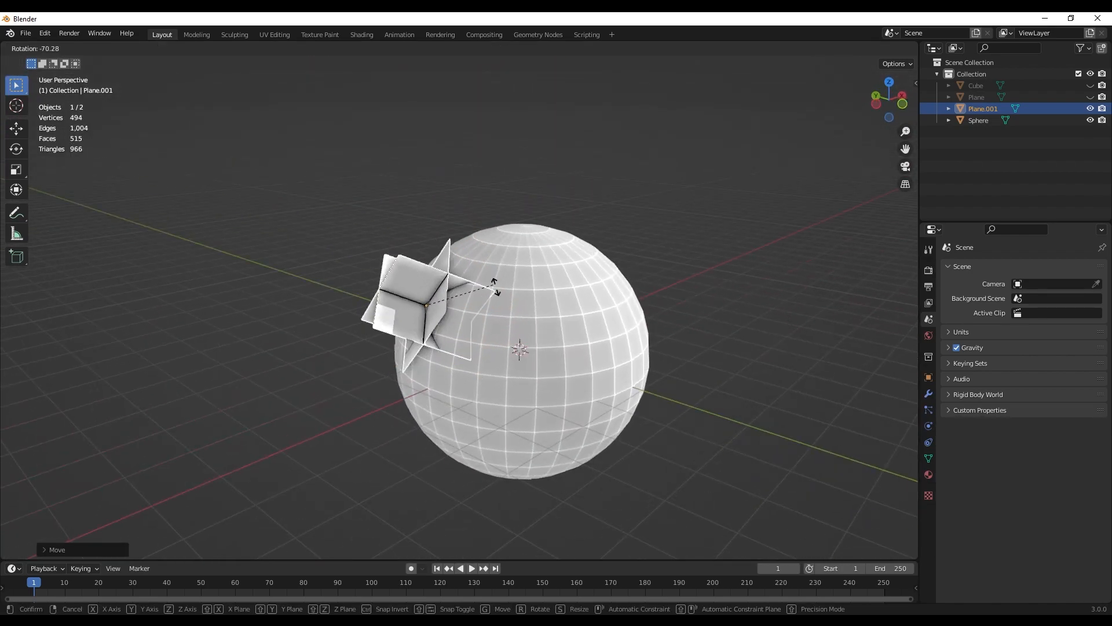
key(r)
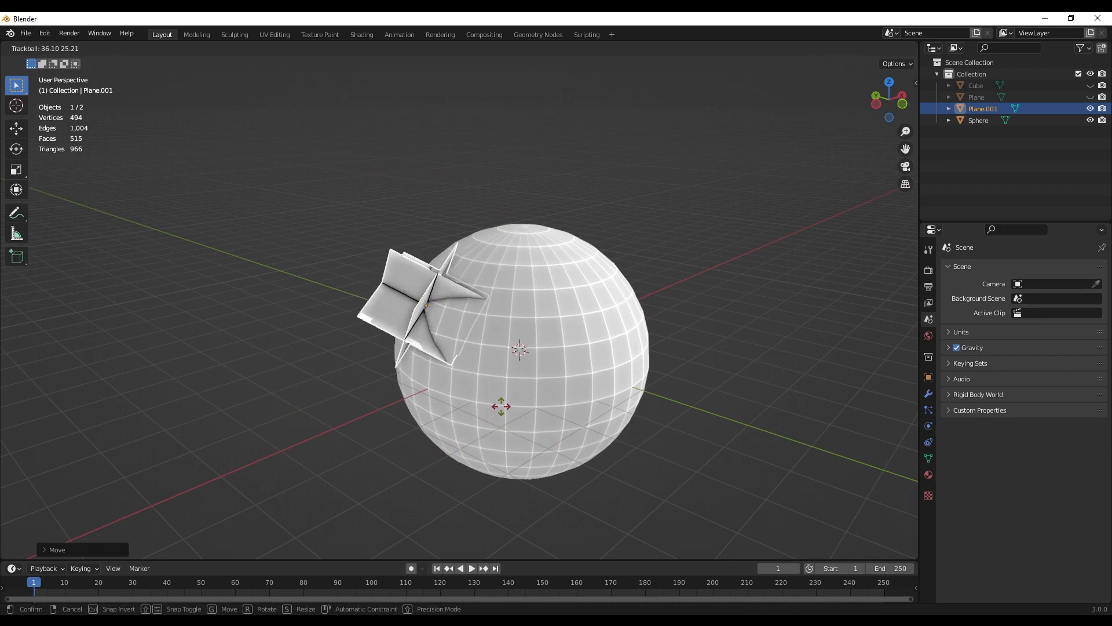
click(467, 327)
- Duplicate the tilted crossed planes and place the copy across the sphere's upper surface, apart from the first cluster
middle_drag(467, 328, 383, 330)
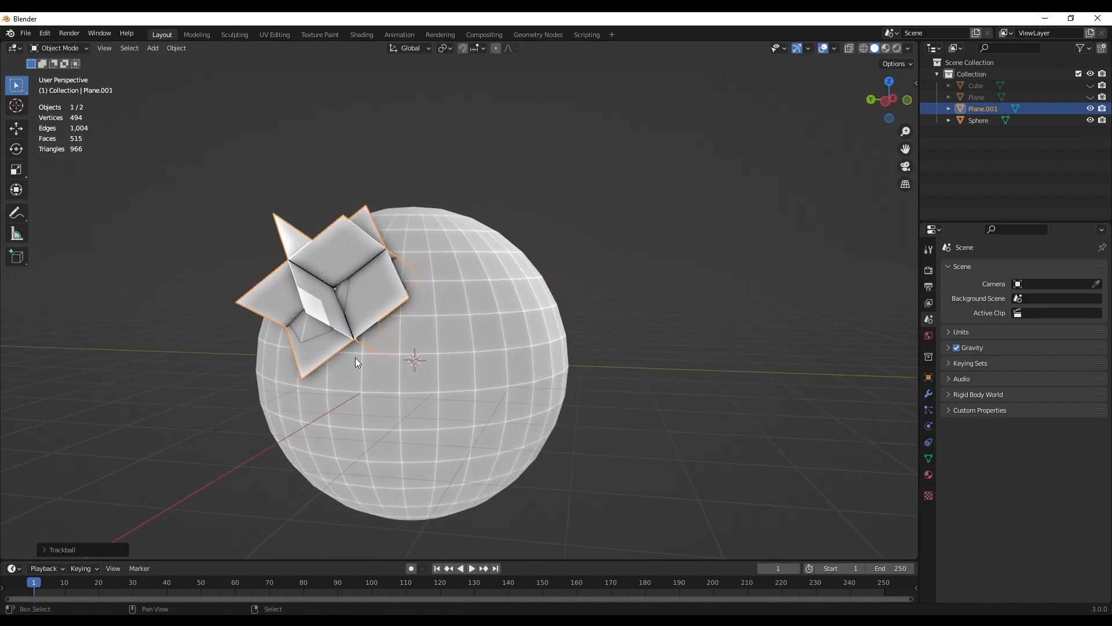
key(shift+d)
click(551, 347)
middle_drag(550, 347, 492, 324)
key(g)
click(443, 342)
- Scale the second cluster down slightly and move it so it sits embedded in the sphere
key(s)
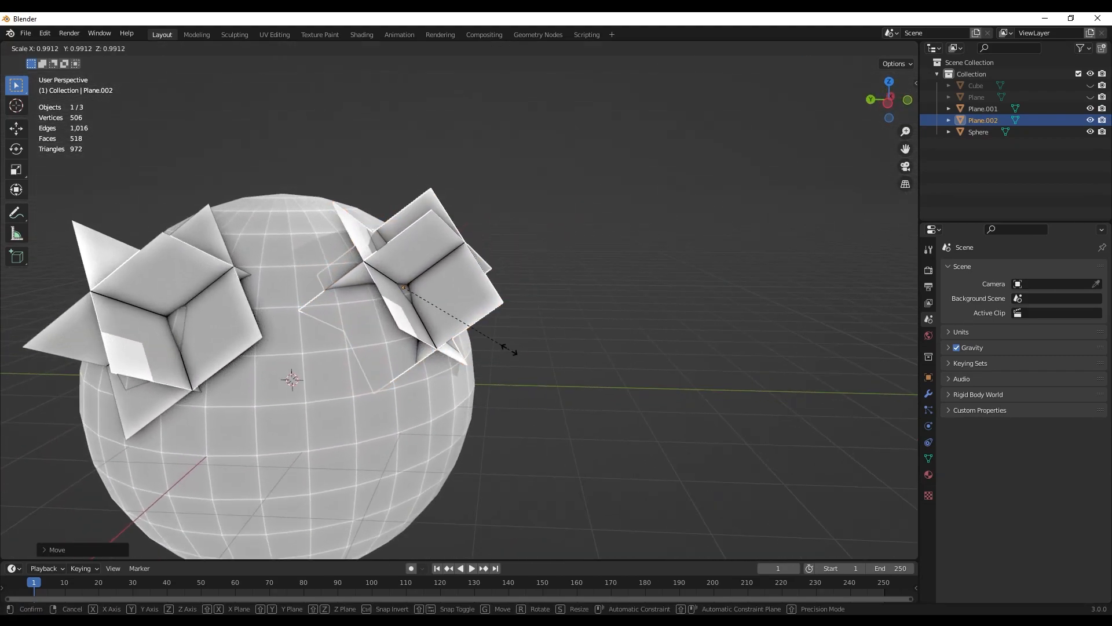
click(501, 338)
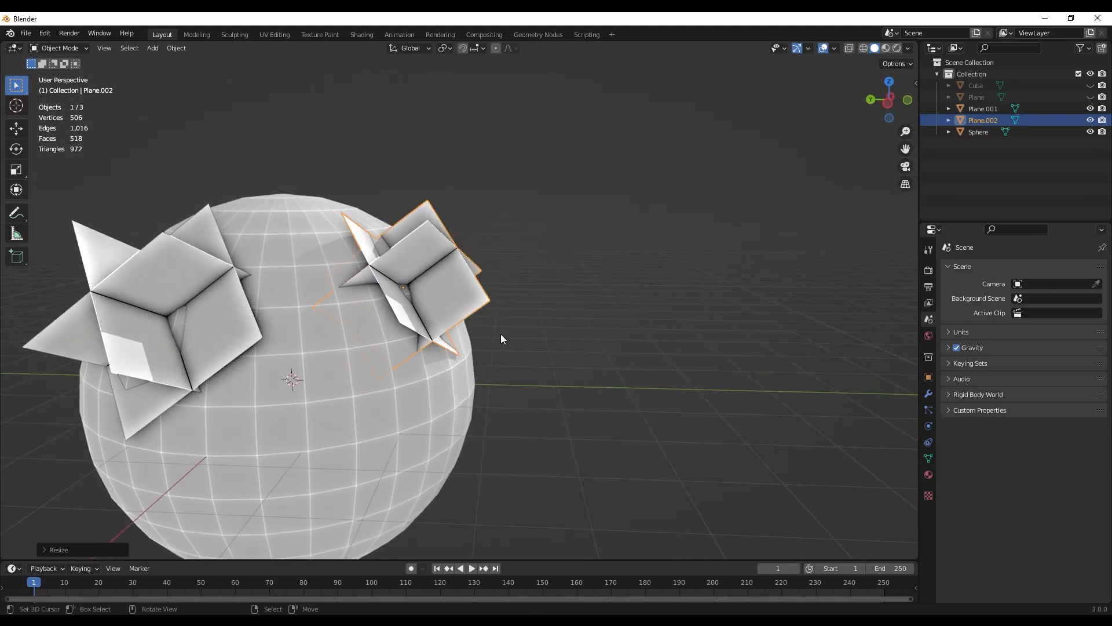
key(g)
click(468, 334)
middle_drag(468, 335, 377, 371)
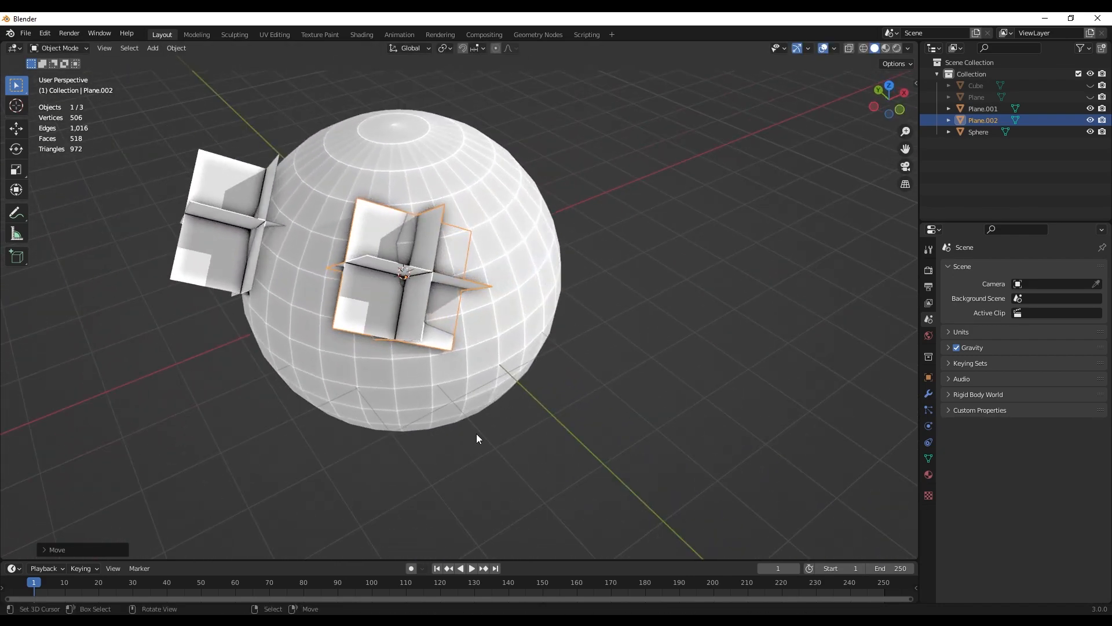
key(s)
key(Escape)
- Rotate the second cluster freely so its planes face a different angle from the first cluster
middle_drag(395, 304, 440, 357)
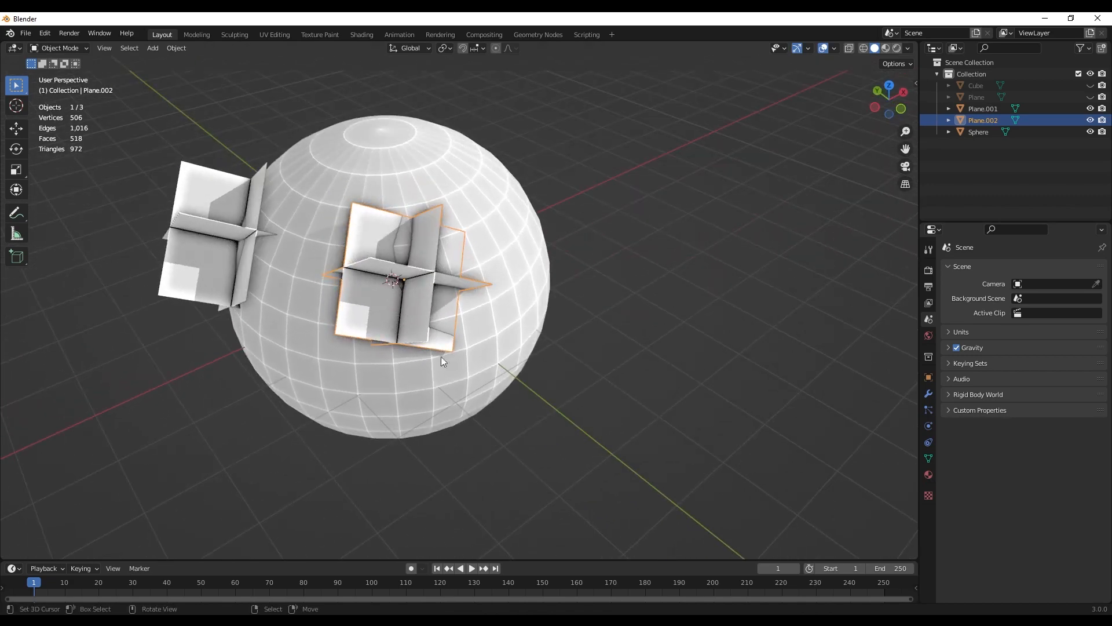
key(r)
key(r)
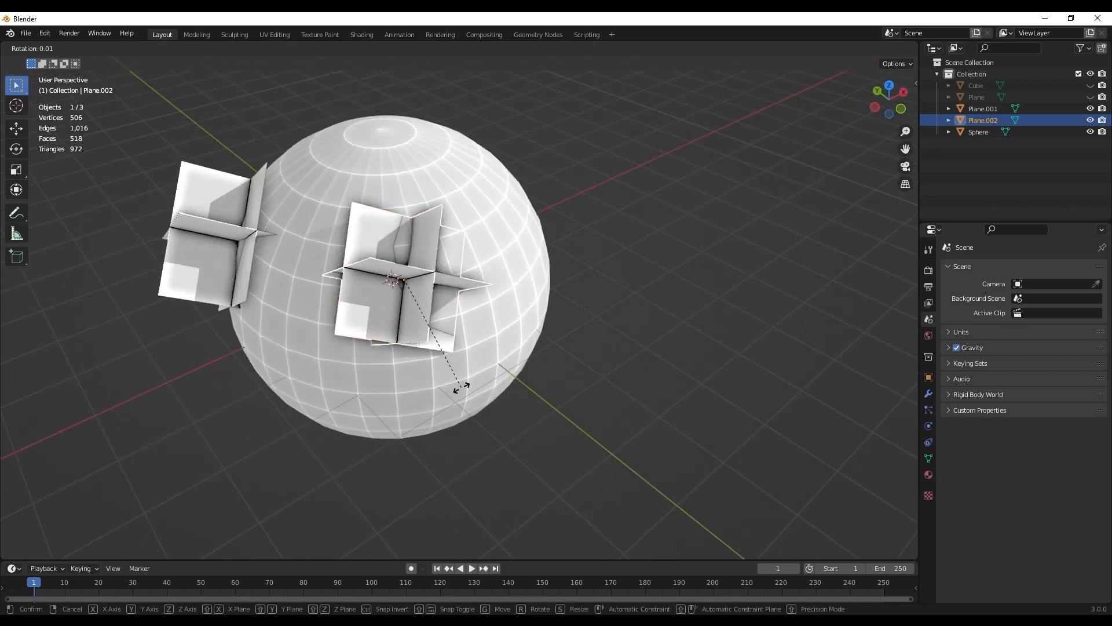
click(370, 290)
- Duplicate the second cluster, rotate the copy freely and move it onto the sphere right beside its source
middle_drag(371, 290, 399, 267)
key(shift+d)
click(371, 328)
middle_drag(371, 328, 478, 323)
key(r)
key(r)
click(574, 454)
key(g)
click(376, 355)
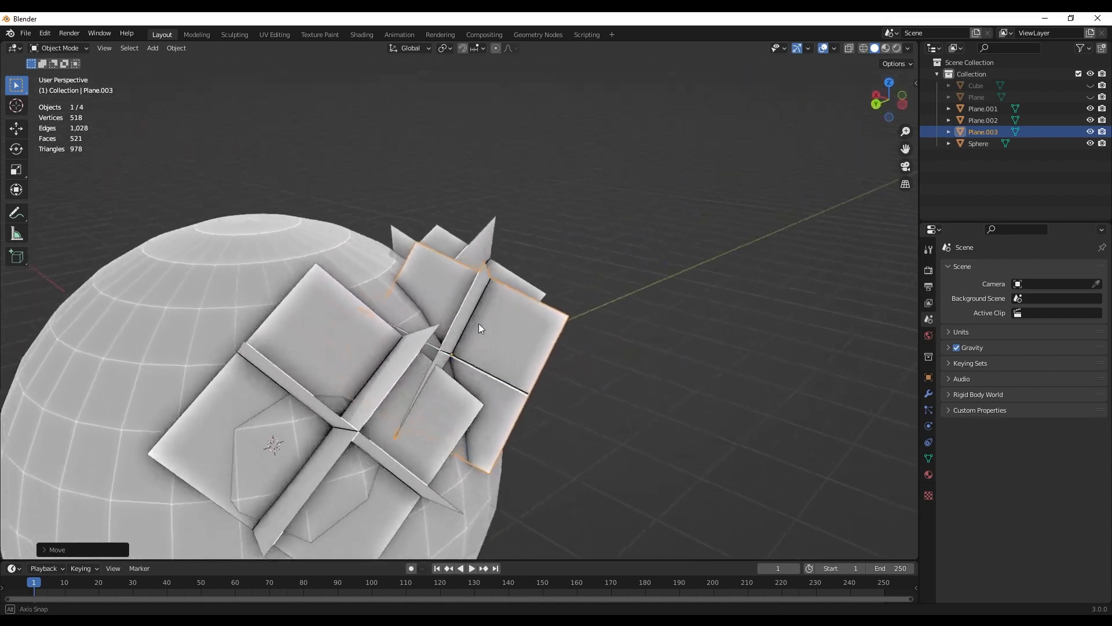
- Duplicate the third cluster, rotate the copy freely and move it against the upper part of the sphere
scroll(474, 319, down, 3)
key(shift+d)
click(404, 317)
key(r)
key(r)
click(434, 419)
mouse_move(418, 306)
middle_down()
mouse_move(486, 384)
mouse_move(517, 325)
mouse_move(467, 280)
mouse_move(338, 318)
mouse_move(366, 300)
mouse_move(406, 312)
middle_up()
key(g)
click(505, 378)
- Duplicate the fourth cluster next to it on the sphere and turn the copy to another angle
key(shift+d)
click(452, 324)
key(r)
key(r)
click(499, 345)
- Duplicate the fifth cluster, move the copy onto an uncovered part of the sphere and rotate it freely
middle_drag(499, 345, 417, 269)
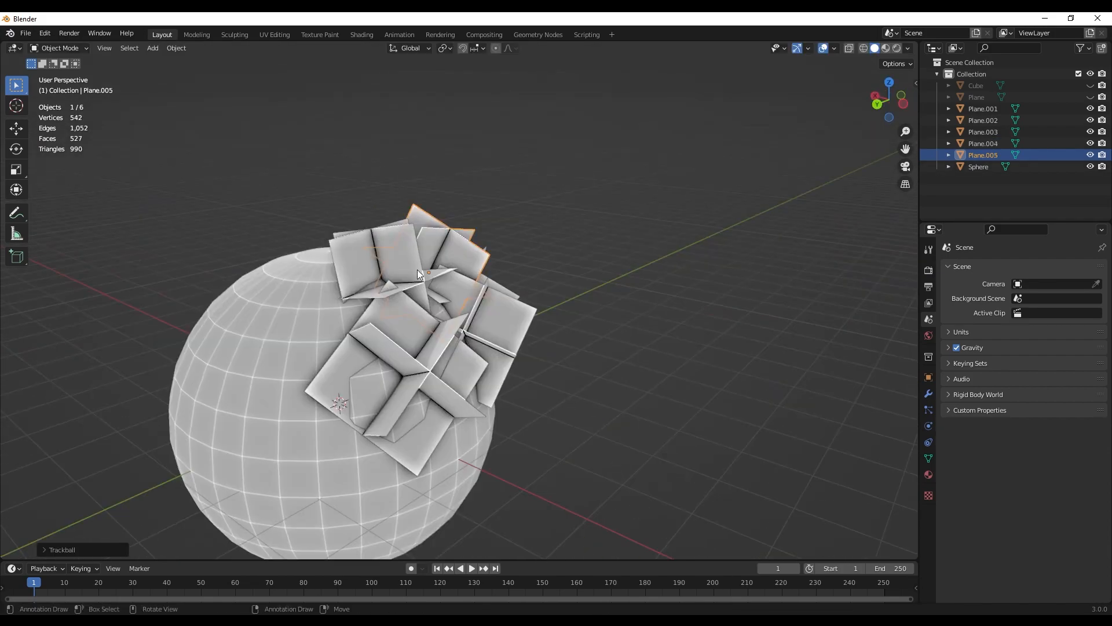
key(shift+d)
click(486, 353)
middle_drag(487, 354, 452, 345)
key(g)
click(359, 323)
key(r)
key(r)
click(457, 412)
- Duplicate the sixth cluster and move the copy so it is embedded in the sphere's side
key(shift+d)
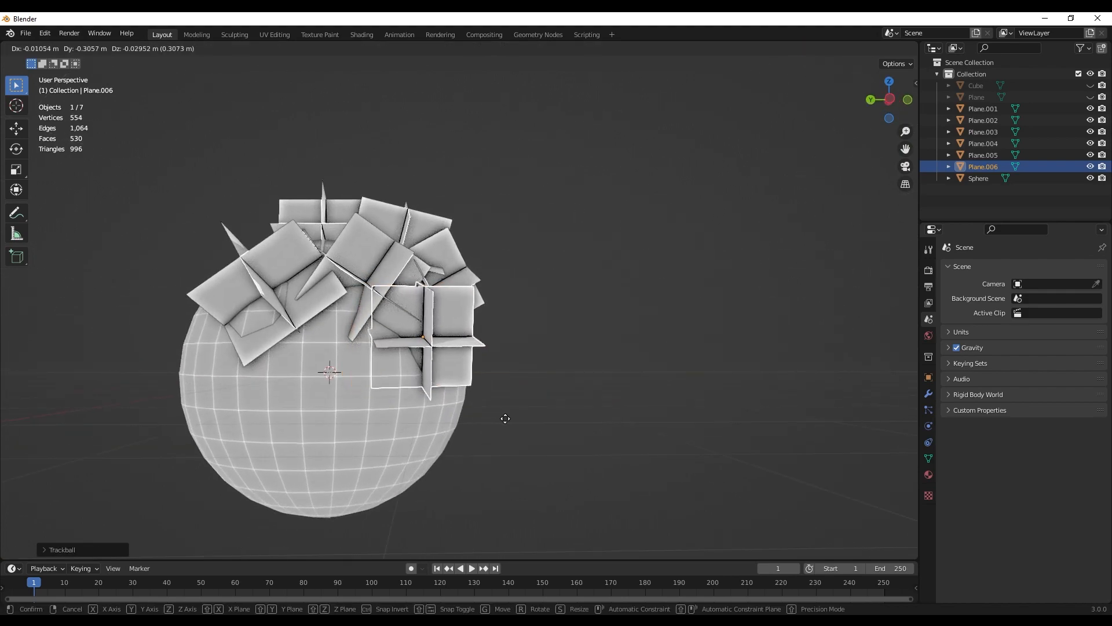
click(507, 415)
middle_drag(507, 415, 347, 377)
key(g)
click(351, 405)
- Duplicate the seventh cluster lower on the sphere's side and rotate the copy freely
middle_drag(351, 406, 382, 417)
key(shift+d)
click(369, 387)
key(r)
key(r)
click(410, 460)
- Select one of the placed clusters, duplicate it and move the copy onto a bare area of the sphere
key(alt+a)
middle_drag(410, 460, 565, 570)
scroll(429, 313, up, 3)
click(429, 312)
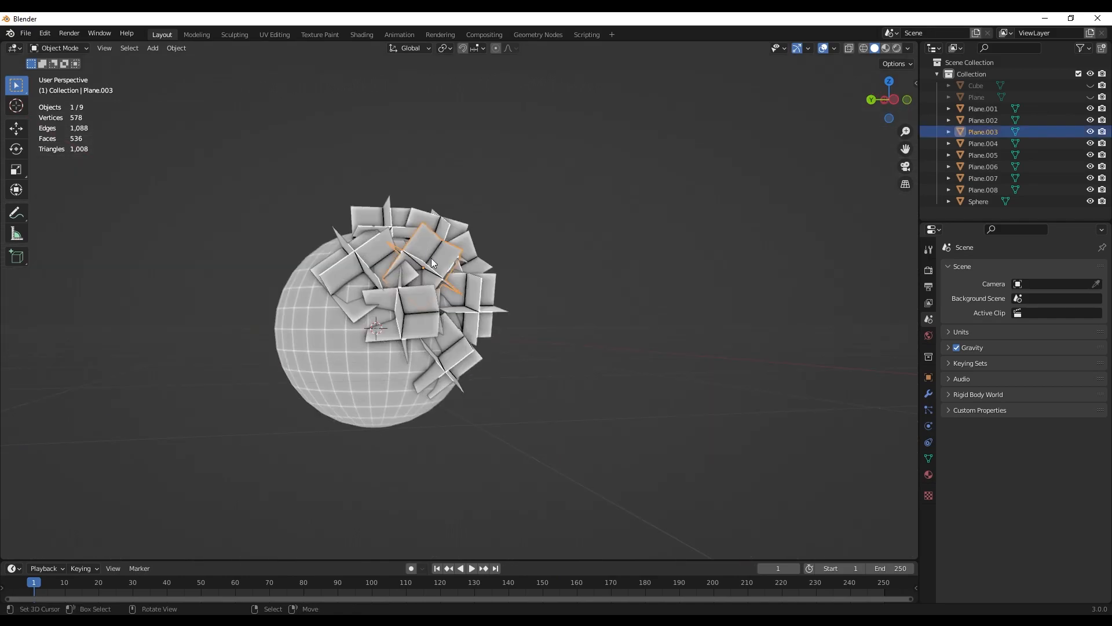
middle_drag(428, 313, 500, 307)
key(shift+d)
click(360, 260)
middle_drag(359, 261, 446, 377)
key(g)
click(454, 382)
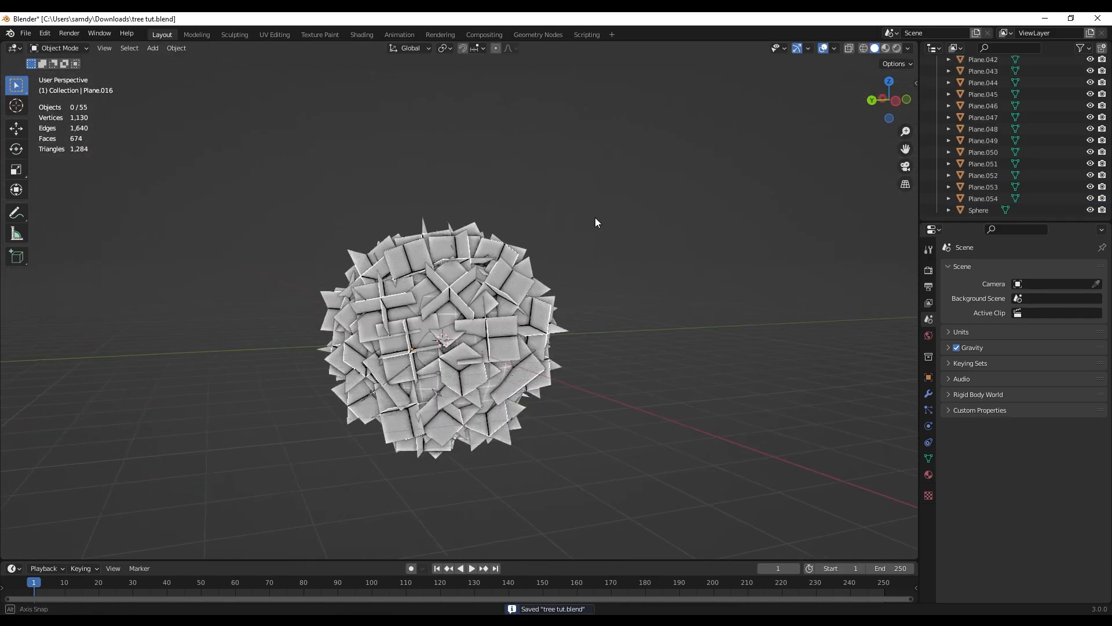
- Delete the guide sphere inside the foliage, keeping all the crossed planes
middle_drag(596, 217, 503, 324)
scroll(534, 374, up, 2)
scroll(458, 317, up, 3)
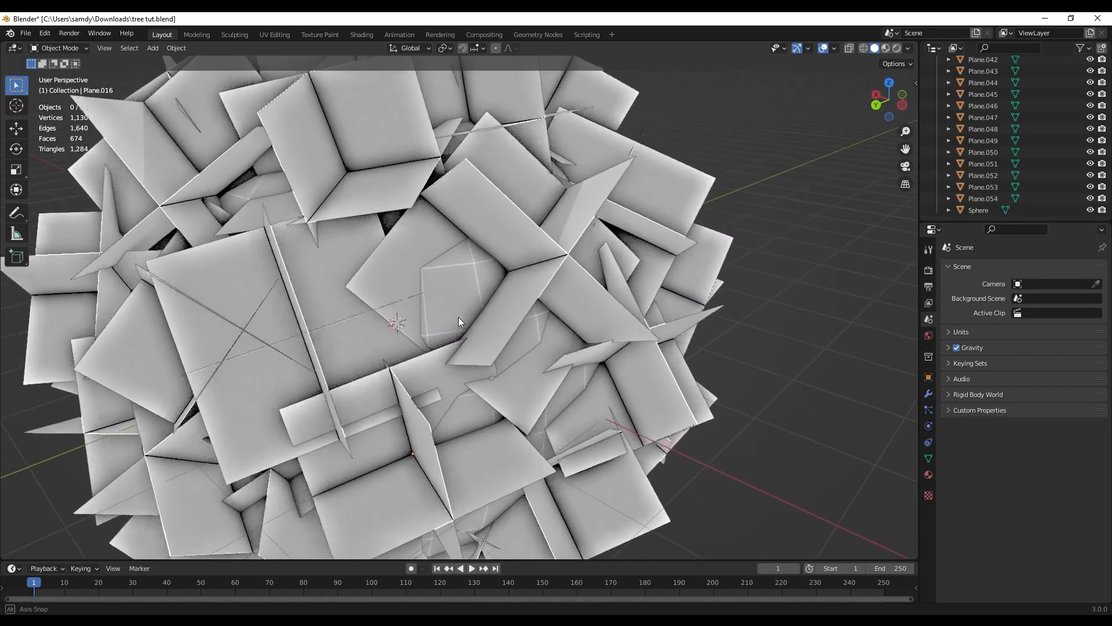
click(458, 291)
key(alt+a)
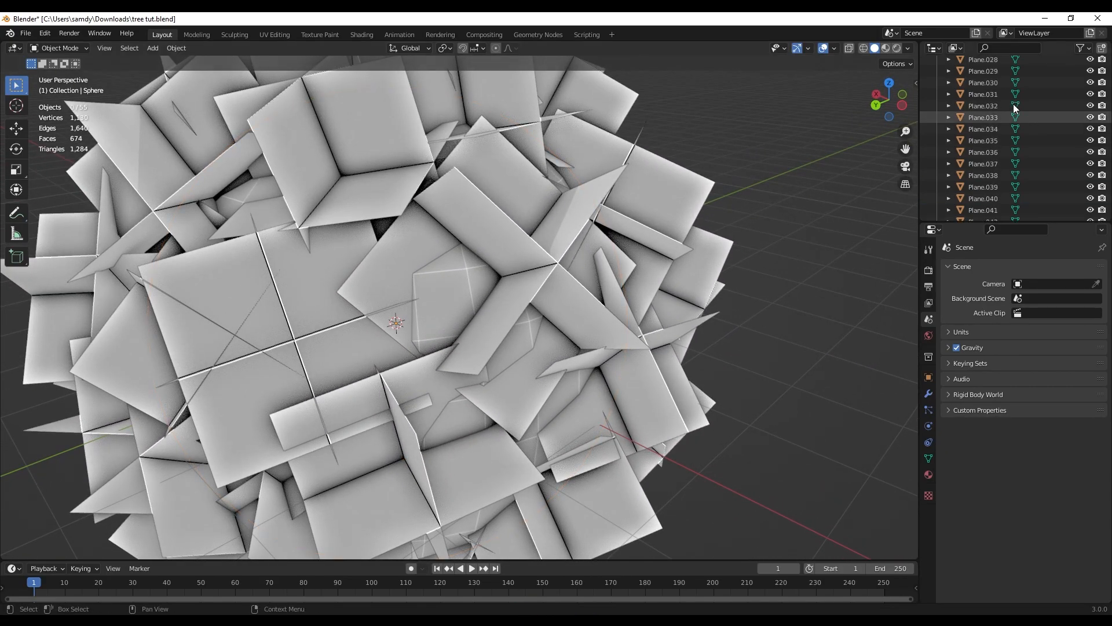
click(1037, 209)
key(Delete)
- Examine the hollow ball of crossed planes from all sides, near and far, for gaps in its coverage
scroll(554, 157, down, 10)
middle_drag(621, 199, 614, 120)
scroll(554, 157, up, 9)
scroll(557, 188, down, 3)
scroll(591, 183, up, 6)
middle_drag(628, 177, 788, 255)
scroll(788, 250, down, 8)
middle_drag(550, 241, 586, 261)
scroll(572, 255, up, 4)
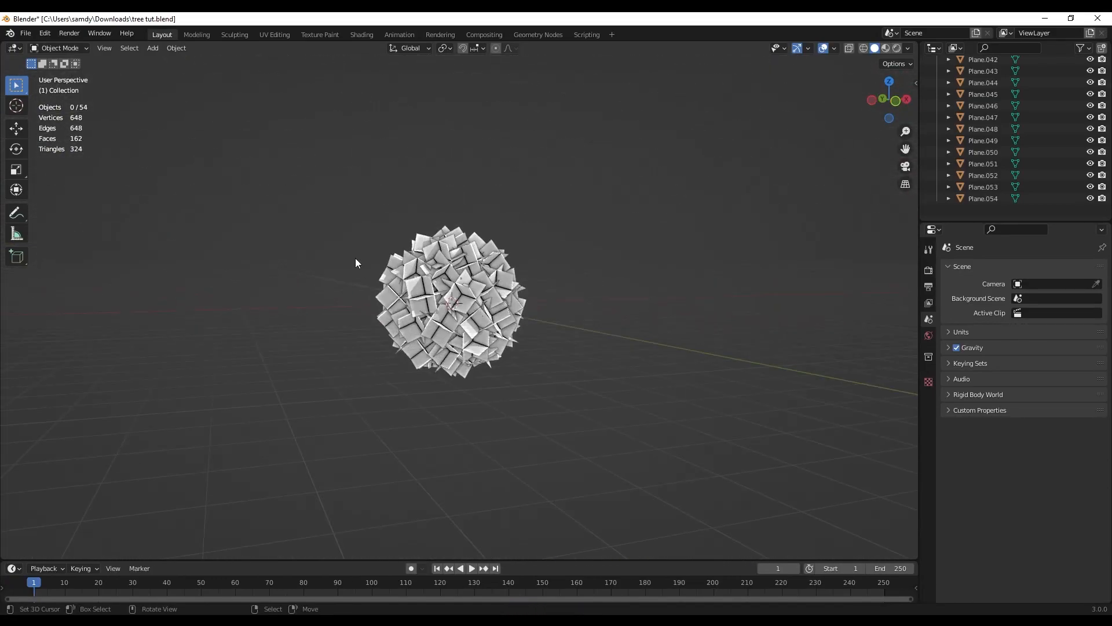
- Select all the crossed planes of the foliage, join them into a single object and deselect it
drag(314, 207, 674, 441)
scroll(482, 287, up, 5)
mouse_move(546, 300)
middle_down()
mouse_move(520, 306)
mouse_move(550, 305)
middle_up()
shift+click(337, 286)
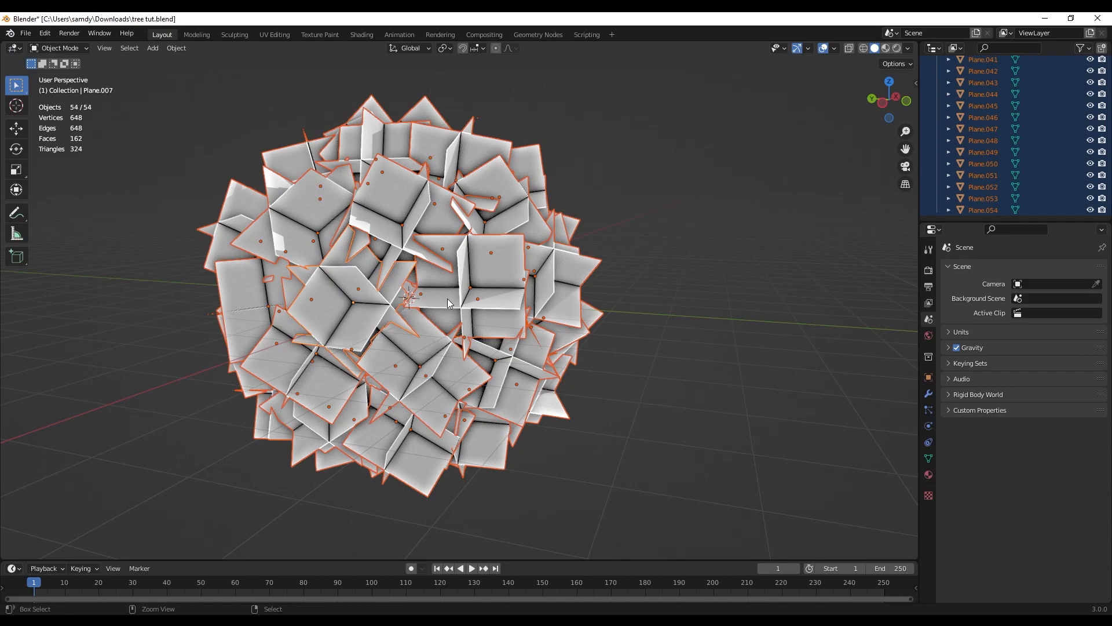
key(ctrl+j)
scroll(447, 298, down, 4)
click(547, 302)
- Check the joined foliage from several sides and save the file
scroll(412, 286, up, 4)
middle_drag(475, 296, 357, 265)
scroll(412, 286, down, 8)
scroll(322, 279, up, 8)
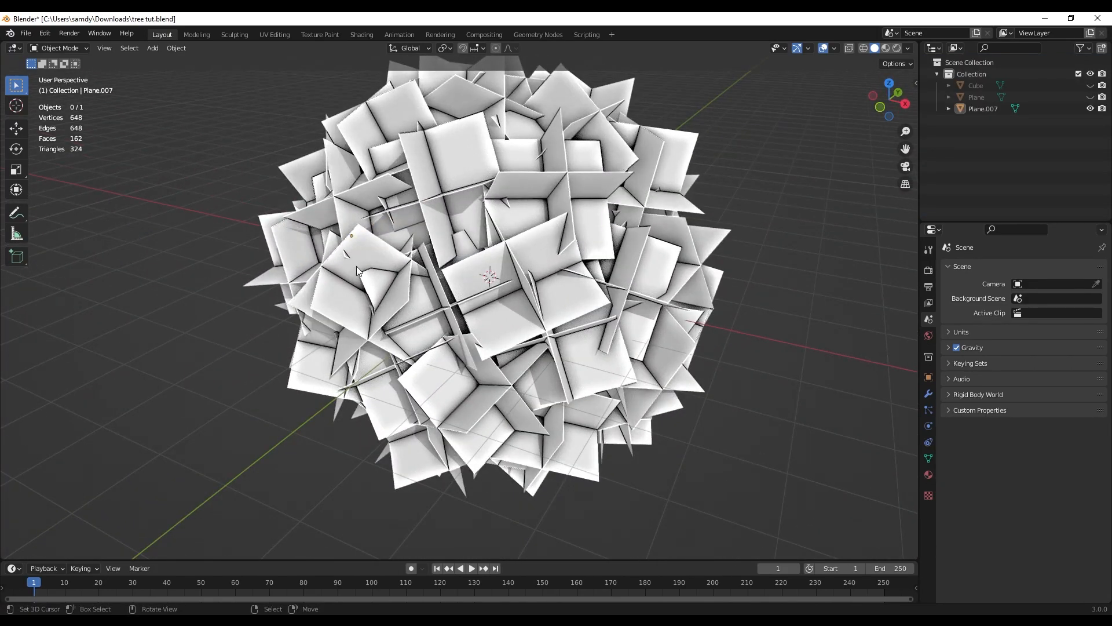
scroll(356, 266, down, 3)
key(ctrl+s)
scroll(583, 278, down, 2)
scroll(530, 298, up, 3)
middle_drag(530, 297, 533, 241)
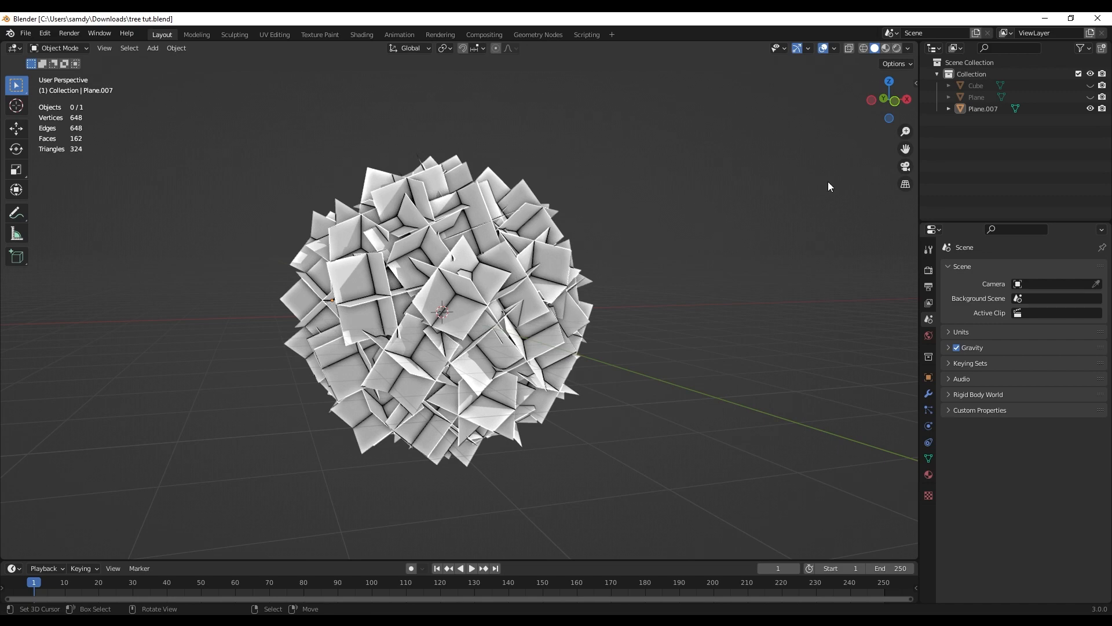
- Rename the joined foliage object as Leaf and unhide the trunk
double_click(978, 109)
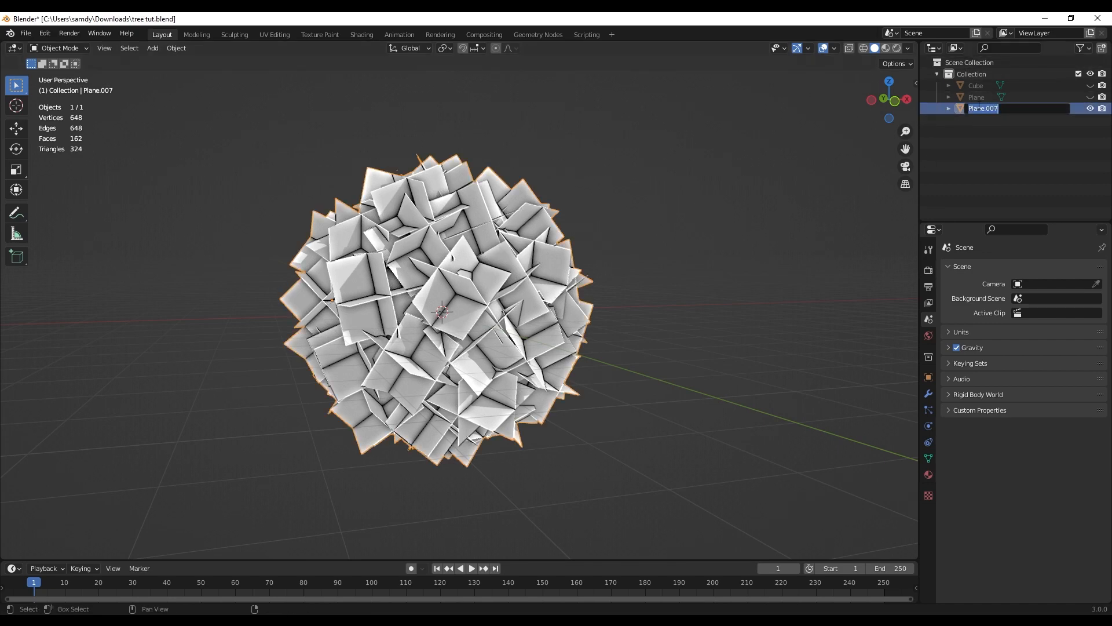
key(Return)
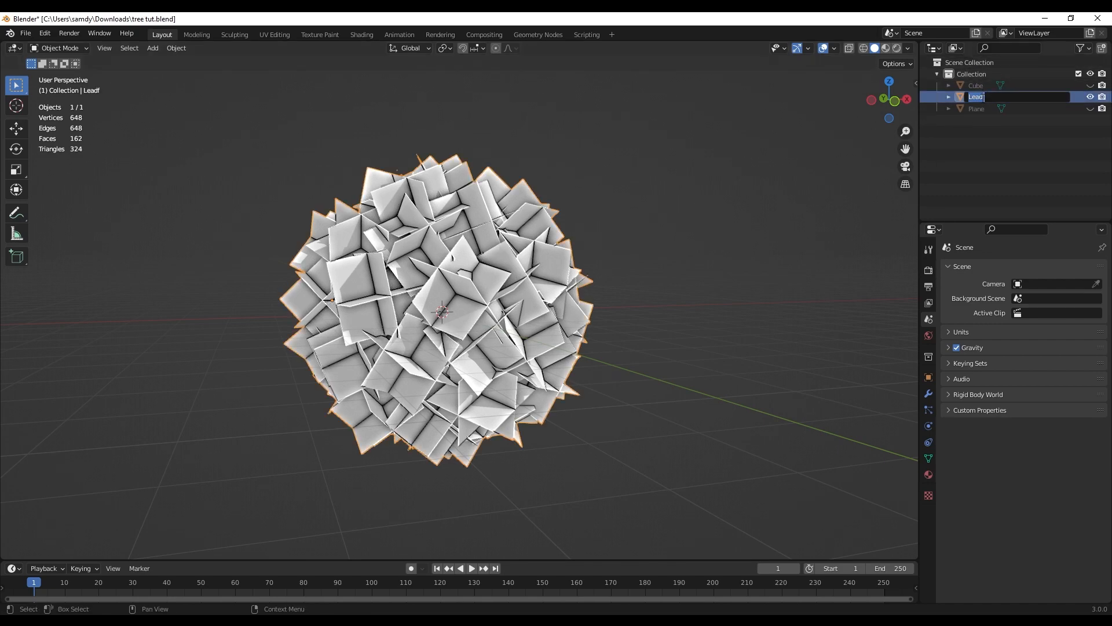
click(1090, 85)
scroll(492, 133, down, 5)
middle_drag(492, 133, 570, 144)
middle_drag(571, 143, 649, 154)
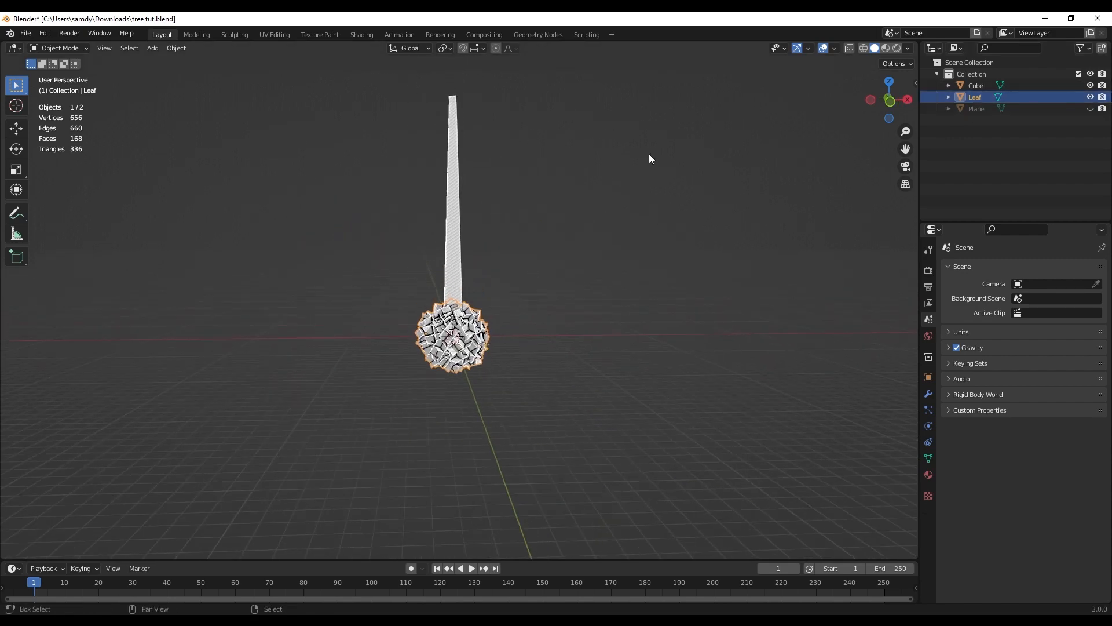
- Rename the trunk object as Trunk and save the file with both Leaf and Trunk selected
double_click(988, 86)
key(Return)
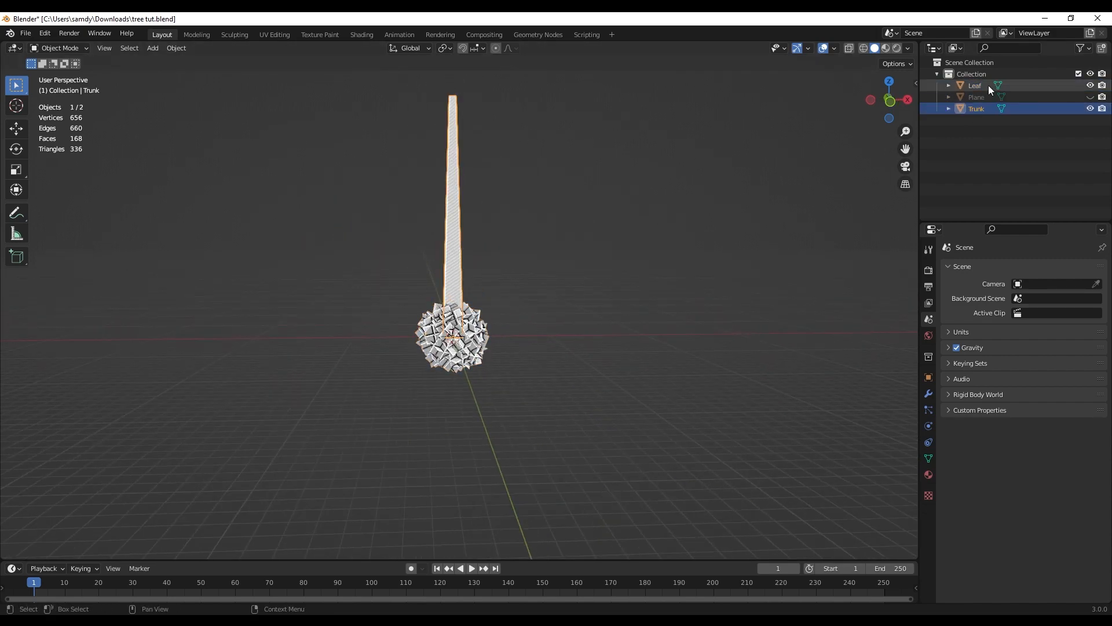
scroll(382, 197, up, 1)
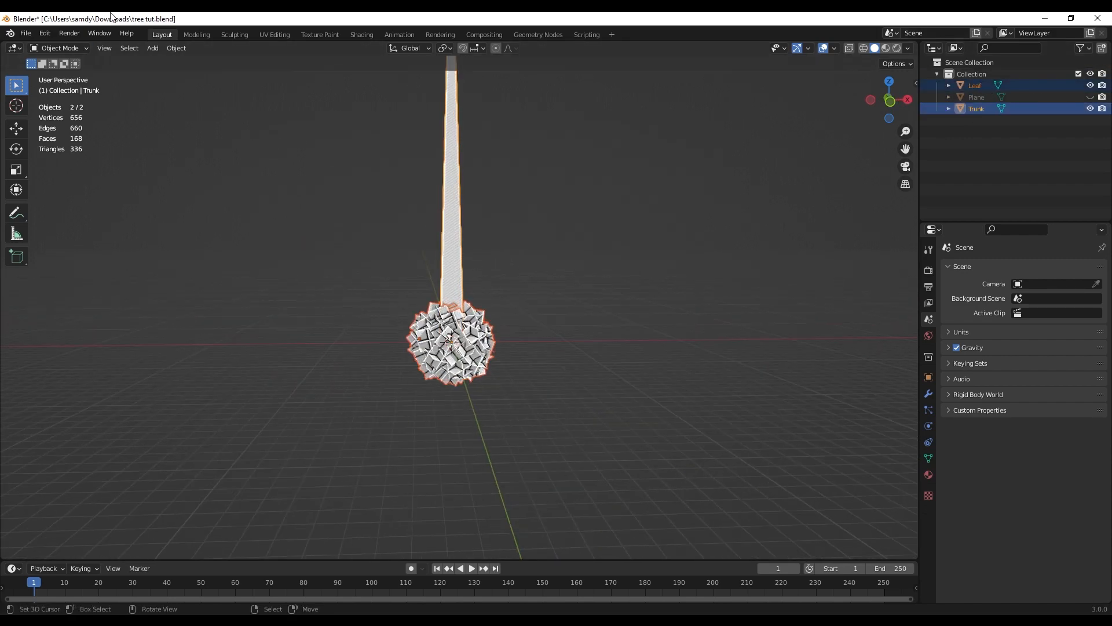
key(ctrl+s)
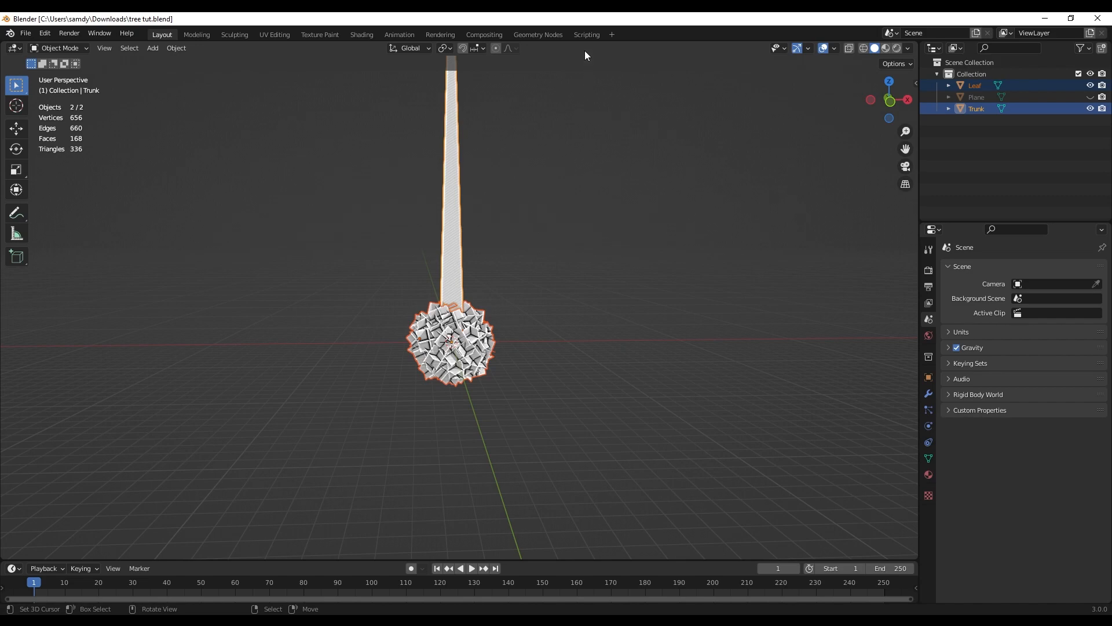
- Load the Batch Export Python template and run it to export the selected Leaf and Trunk as separate FBX files
click(586, 35)
click(406, 49)
mouse_move(425, 63)
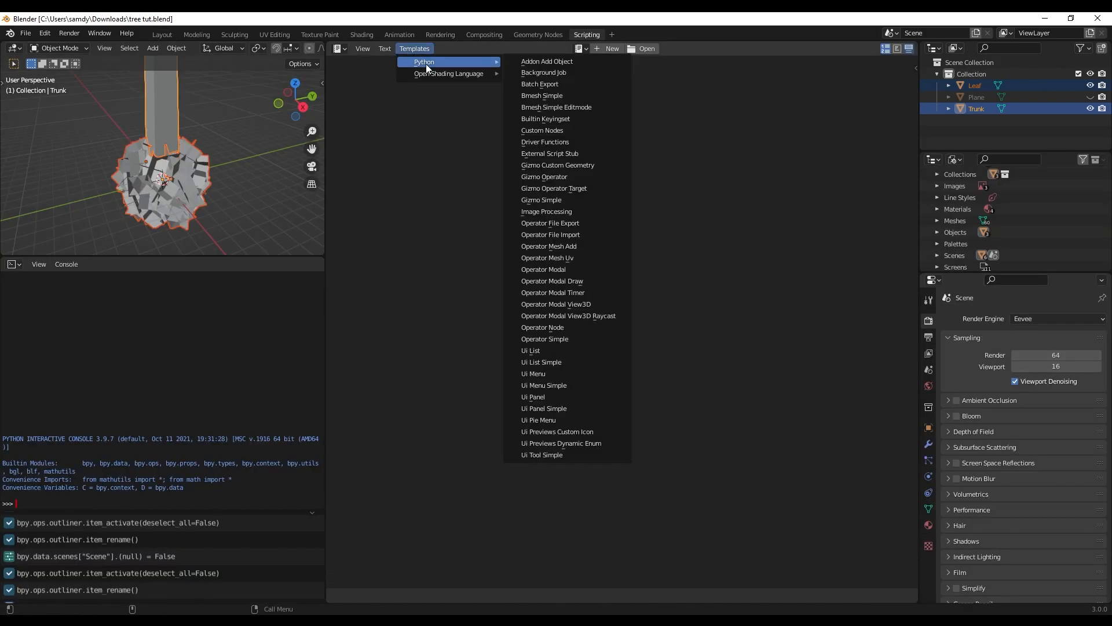
click(550, 84)
key(ctrl+s)
click(686, 49)
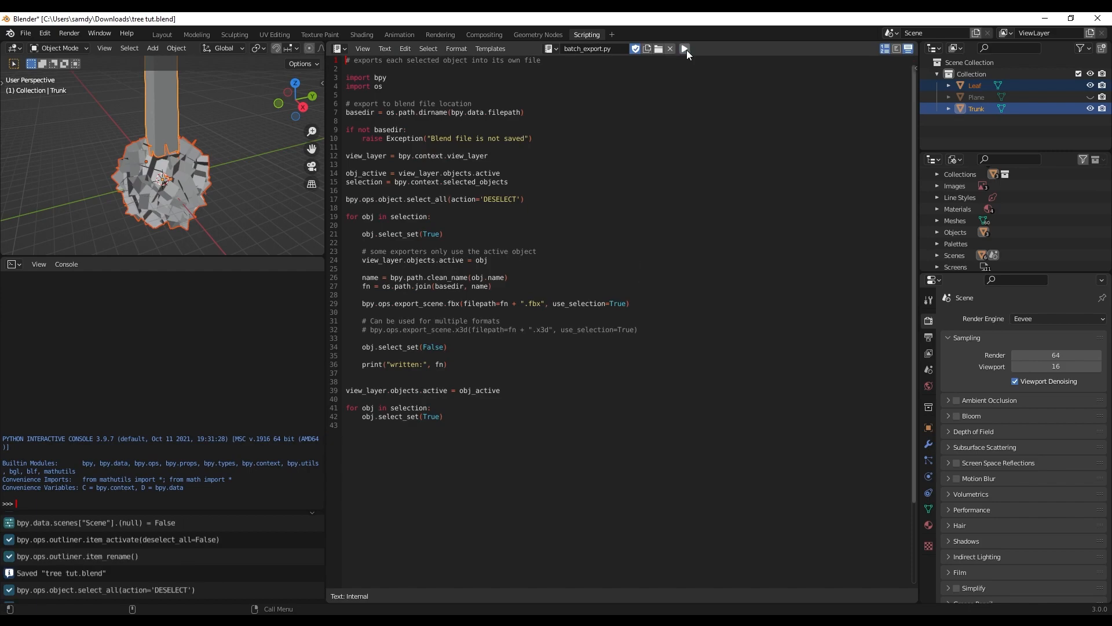
click(162, 35)
middle_drag(355, 151, 519, 231)
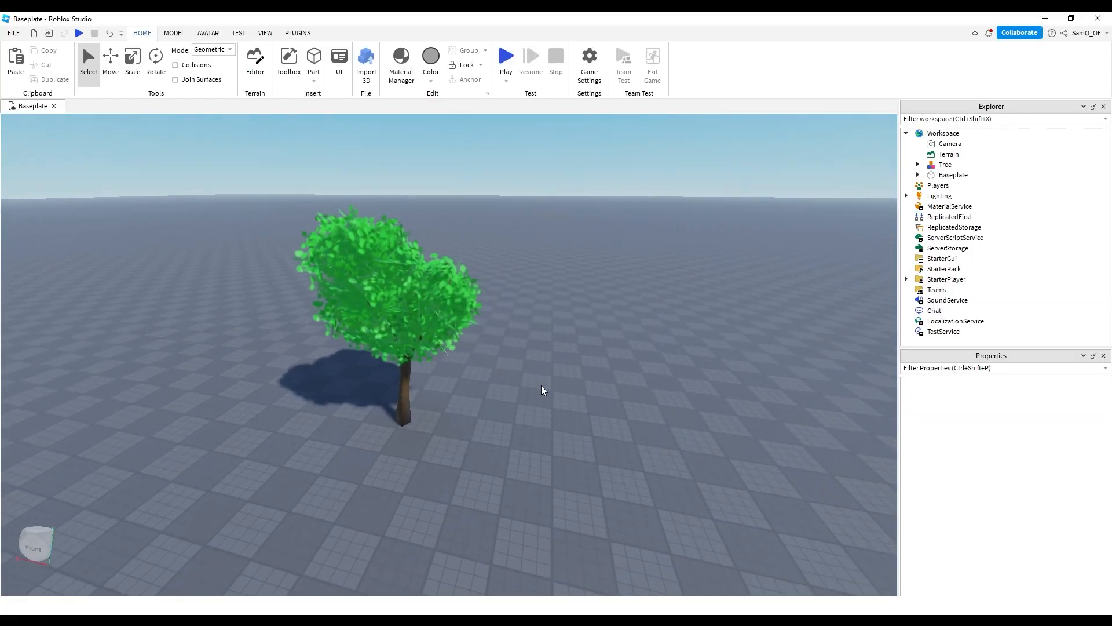
- Switch to Roblox Studio and insert a MeshPart into the Workspace
right_drag(541, 385, 545, 385)
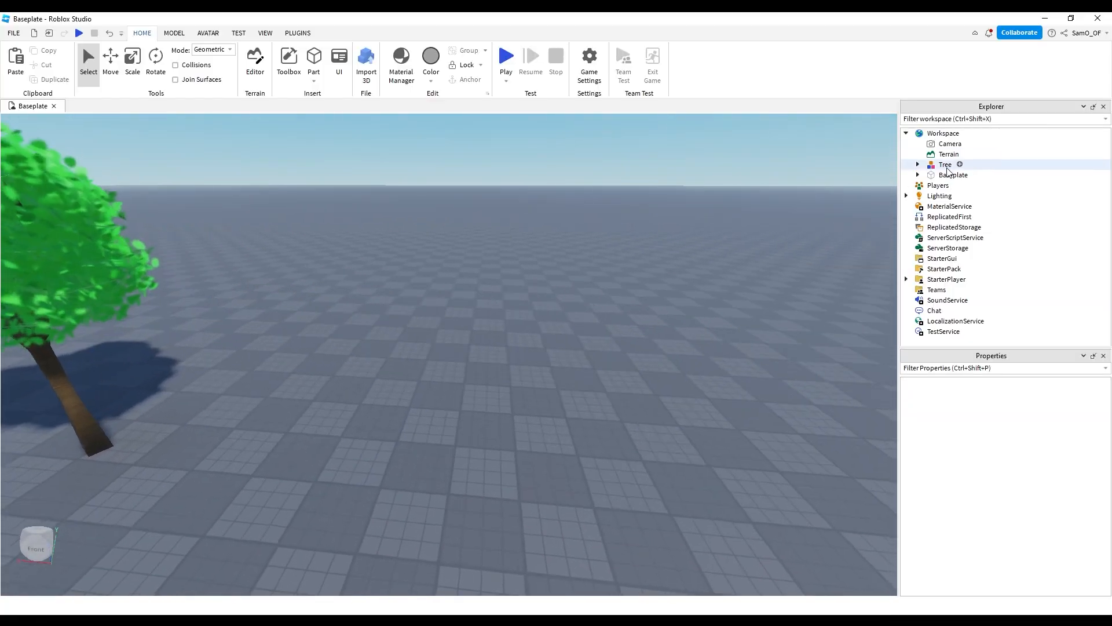
click(967, 134)
text(mesh)
click(939, 164)
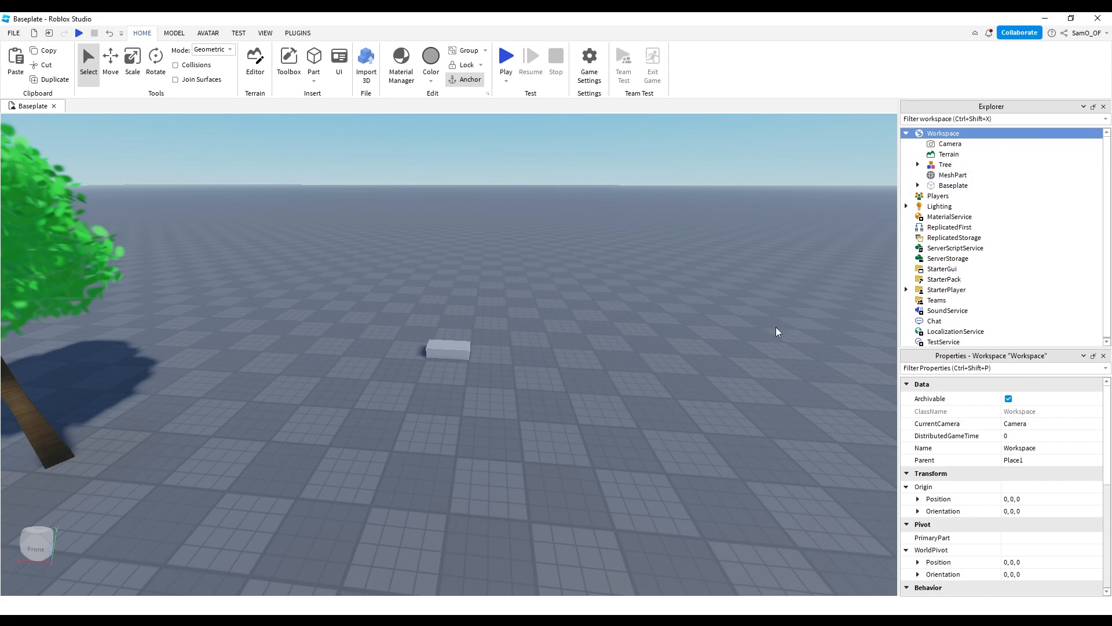
- Select the new MeshPart on the baseplate with the Move tool active and focus the camera on it
key(w)
click(111, 63)
key(w)
right_drag(397, 299, 397, 300)
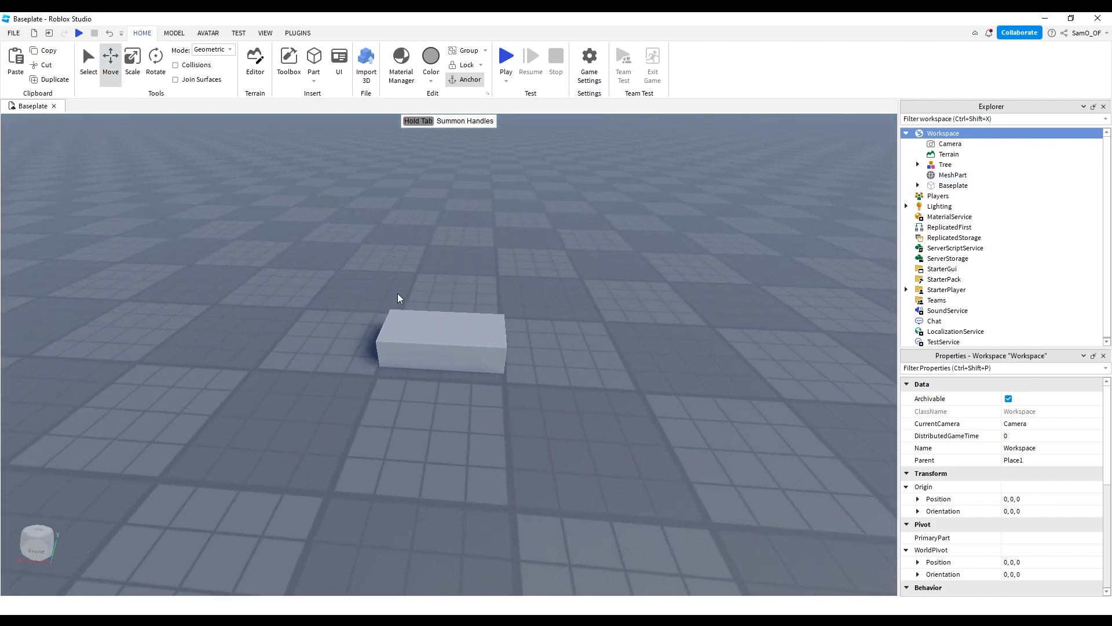
click(425, 384)
key(f)
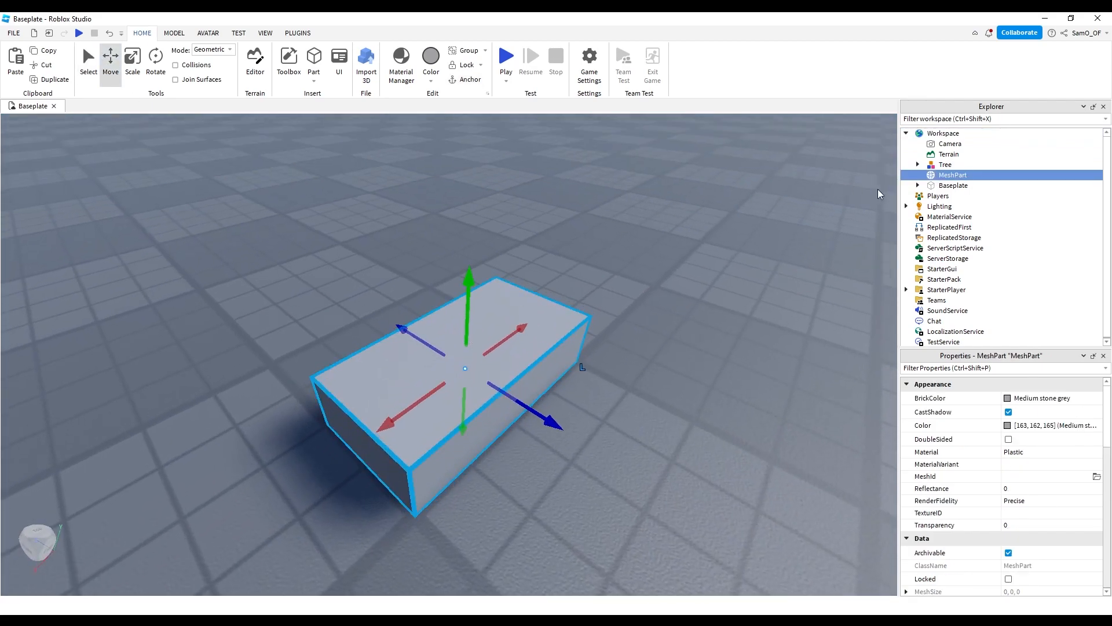
click(967, 134)
text(mes)
right_drag(757, 262, 756, 262)
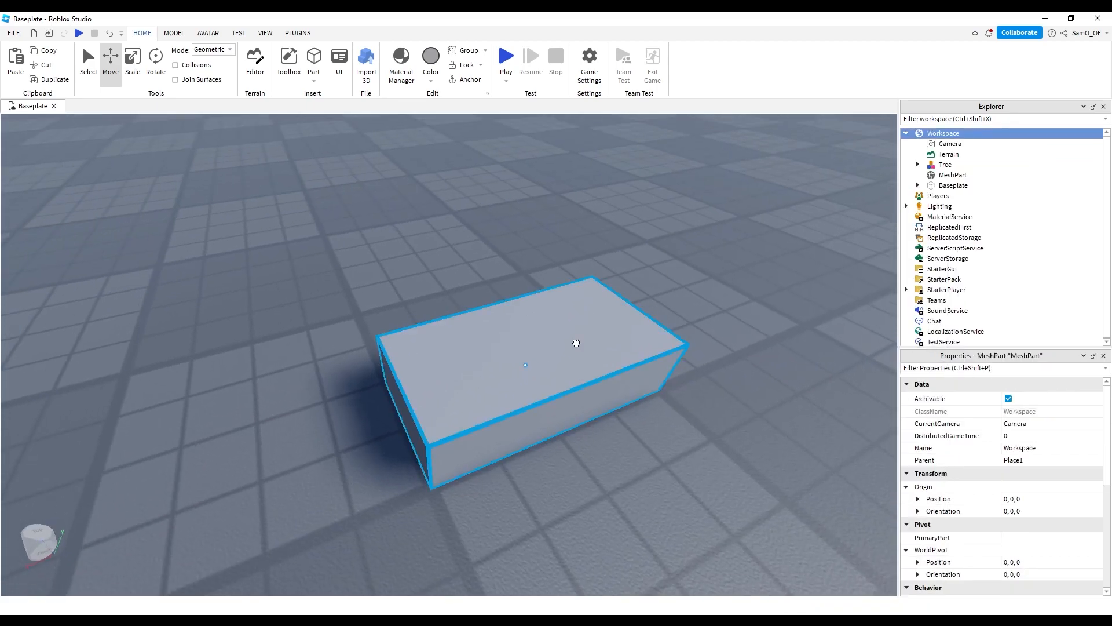
- Duplicate the MeshPart and move the copy beside the original on the baseplate
click(576, 343)
key(f)
key(ctrl+d)
drag(559, 391, 387, 309)
scroll(985, 481, down, 2)
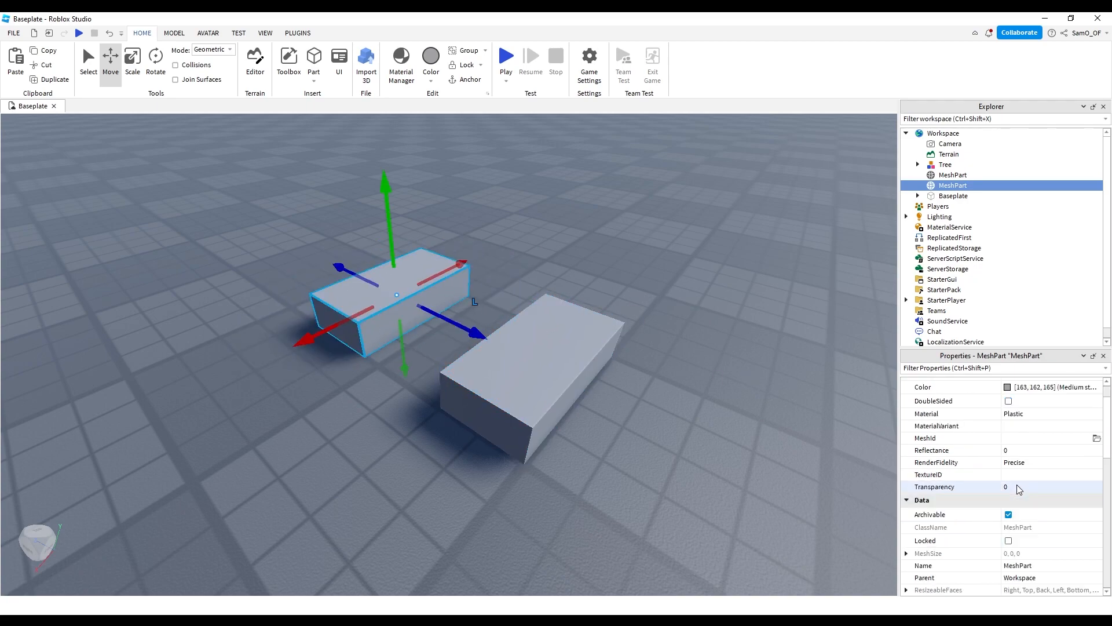
scroll(983, 458, up, 1)
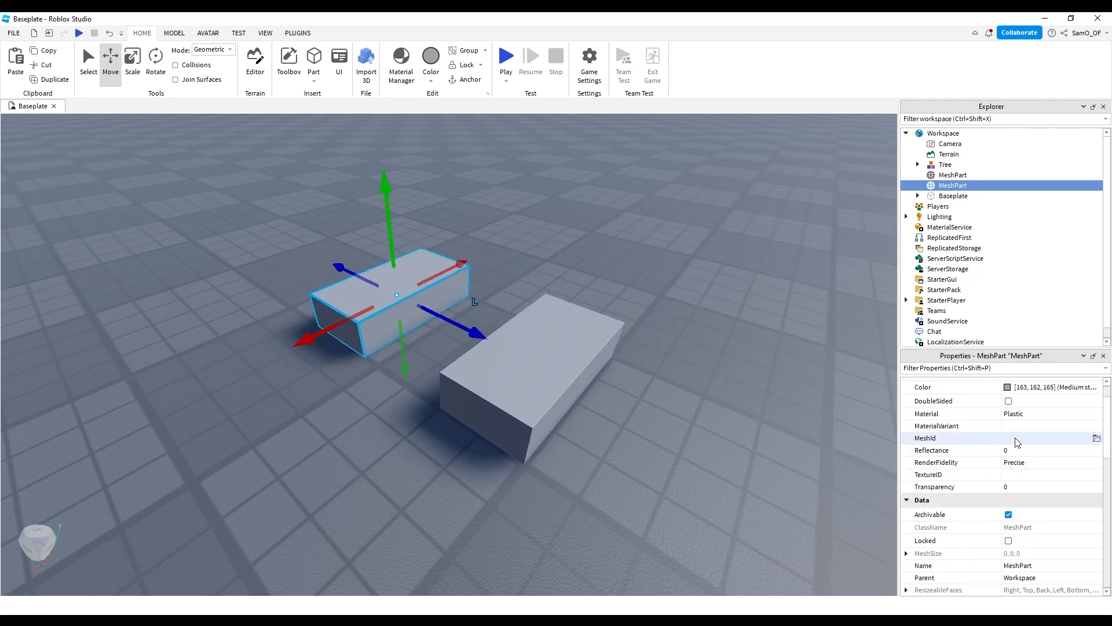
- Load the trunk mesh file from Downloads into the selected MeshPart and move the trunk aside
click(1096, 439)
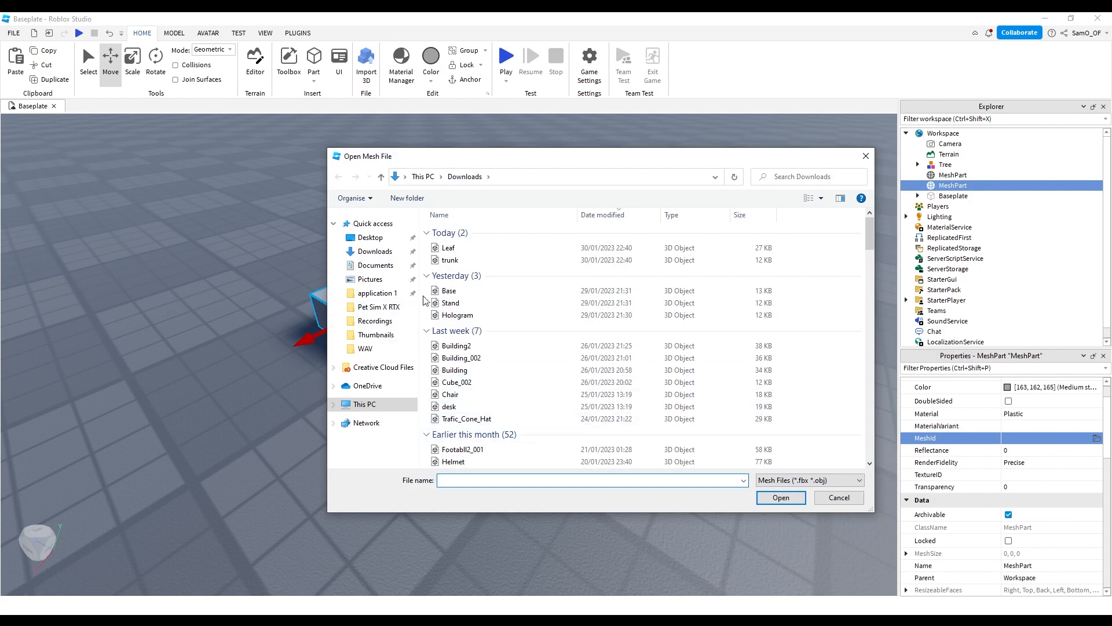
click(467, 262)
double_click(467, 263)
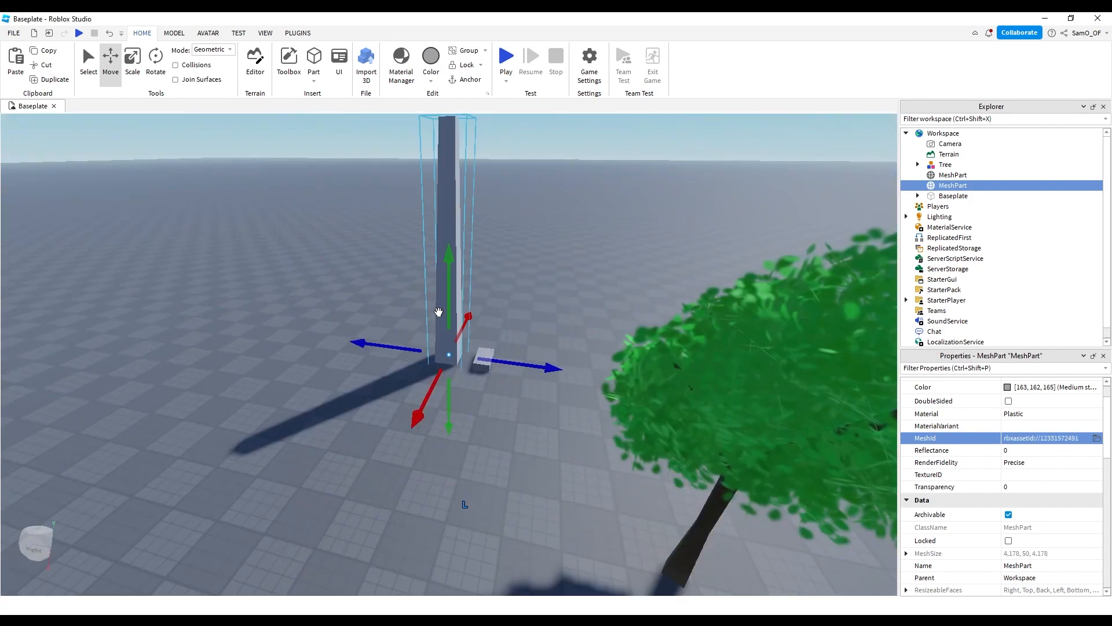
drag(439, 313, 351, 346)
- Load the Leaf mesh file into the other MeshPart and raise the foliage above the baseplate
click(480, 361)
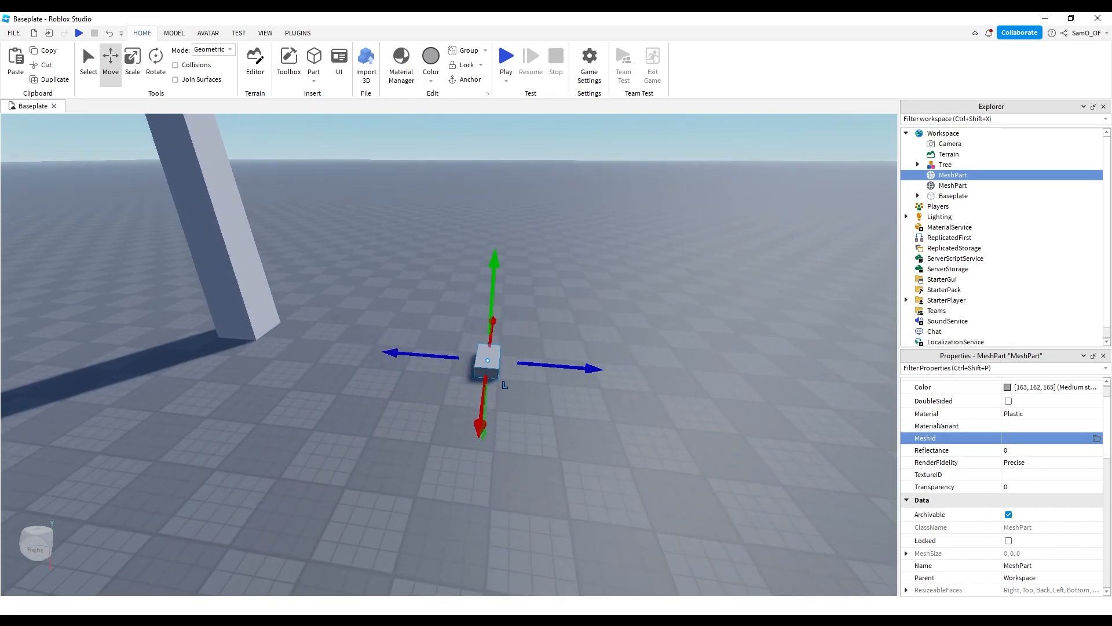
click(1097, 443)
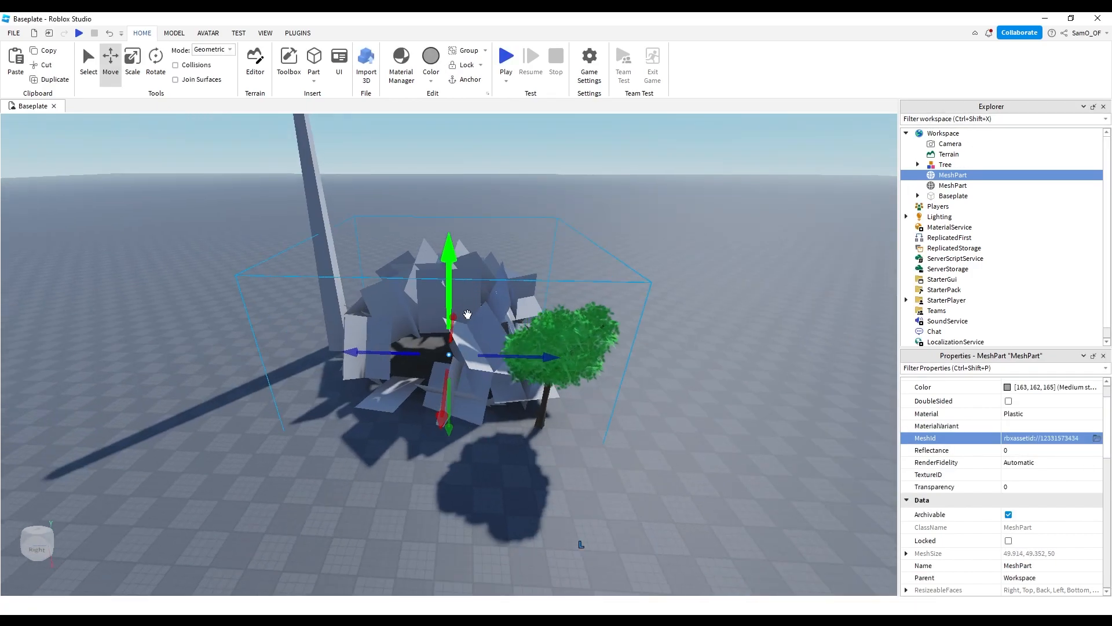
key(s)
drag(447, 340, 565, 449)
- Make the foliage MeshPart double-sided
key(w)
key(e)
key(d)
click(680, 462)
key(w)
right_drag(680, 462, 502, 345)
key(s)
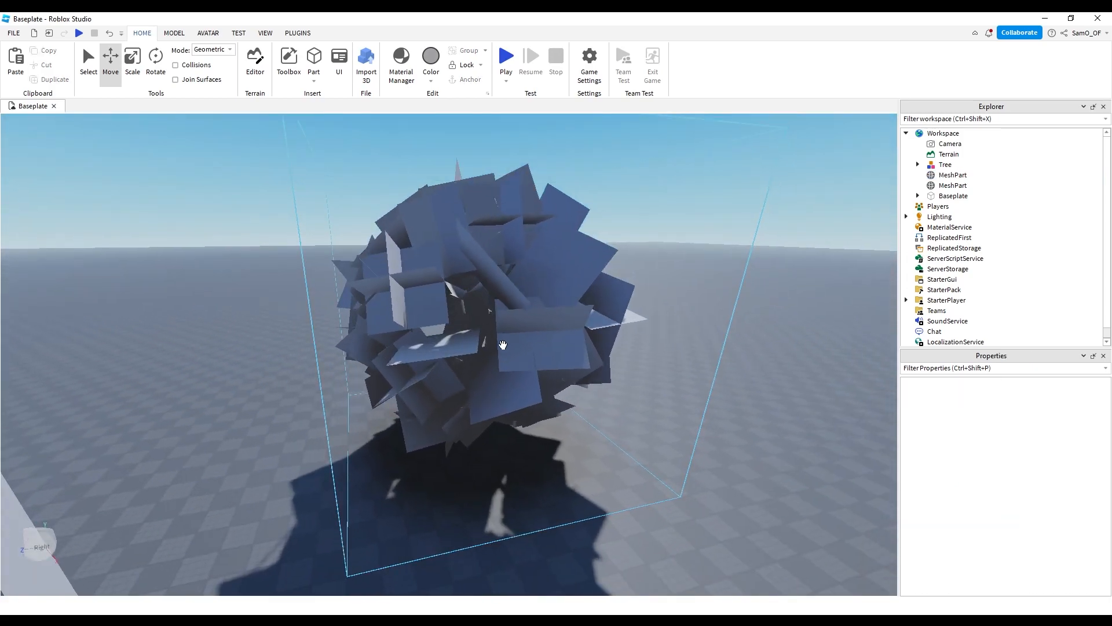
click(502, 345)
click(1011, 440)
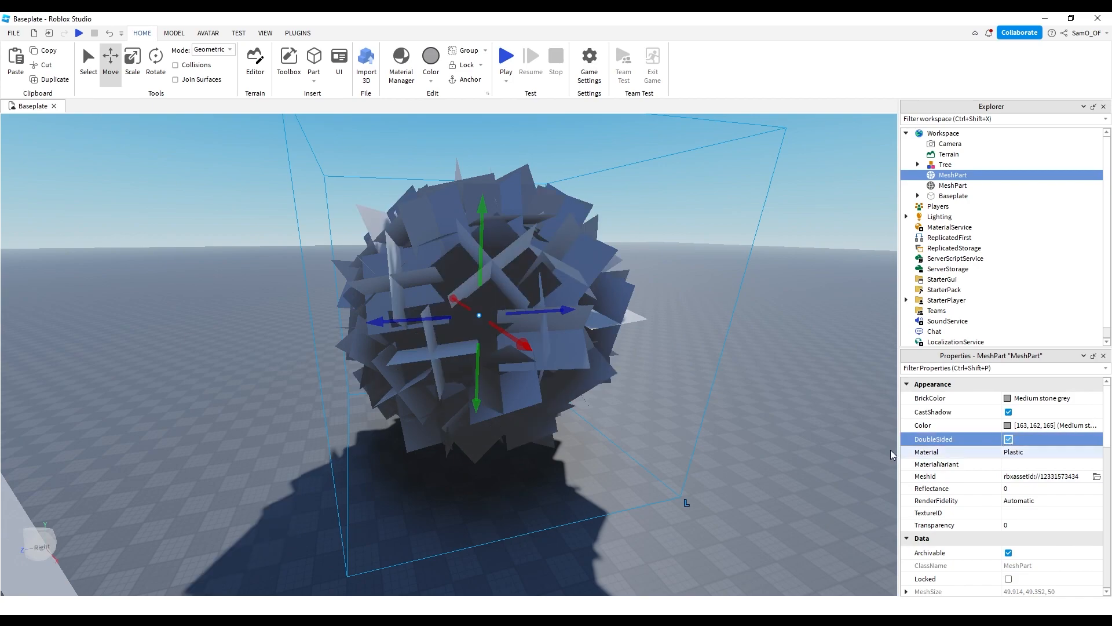
- Examine the double-sided foliage mesh and the trunk from different angles and distances
key(s)
click(683, 358)
key(w)
right_drag(685, 362, 713, 350)
click(523, 403)
key(s)
drag(523, 404, 489, 410)
click(566, 397)
key(w)
key(w)
right_drag(519, 459, 519, 459)
key(s)
key(w)
click(318, 321)
right_drag(318, 321, 319, 319)
key(s)
- Select the foliage and trunk MeshParts together and scale them down with the Scale tool
click(428, 285)
click(133, 65)
right_drag(374, 278, 374, 278)
key(s)
ctrl+click(355, 292)
drag(421, 238, 439, 382)
key(w)
right_drag(384, 270, 385, 275)
- Insert a dummy rig with the Rig Builder and place it next to the trunk as a size reference
click(208, 33)
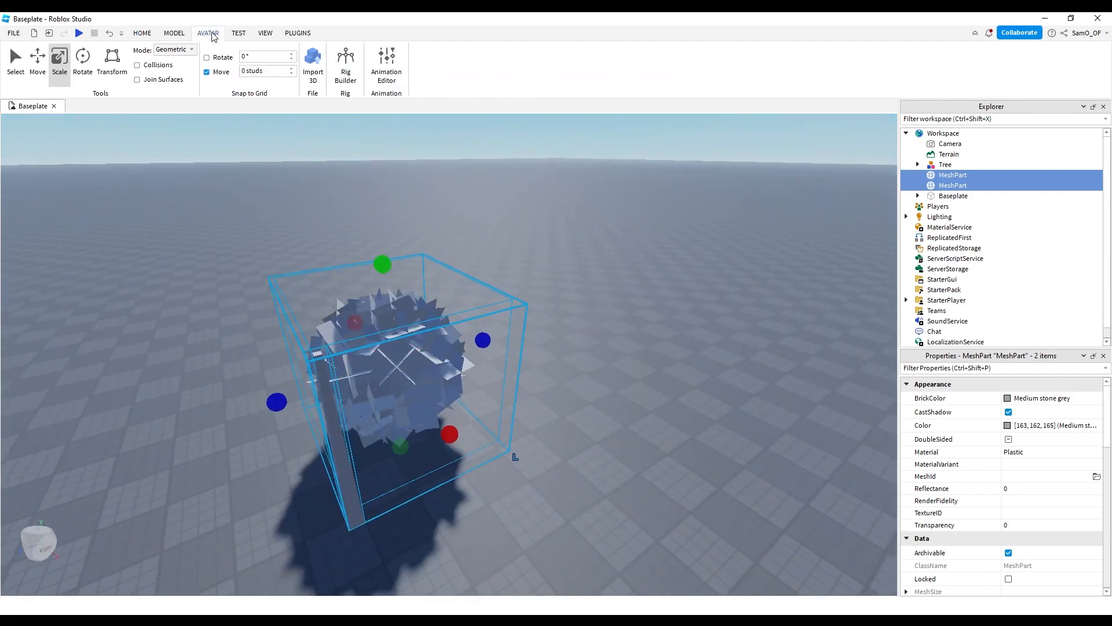
click(346, 74)
click(455, 318)
drag(457, 337, 402, 509)
right_drag(435, 507, 428, 506)
key(w)
click(429, 506)
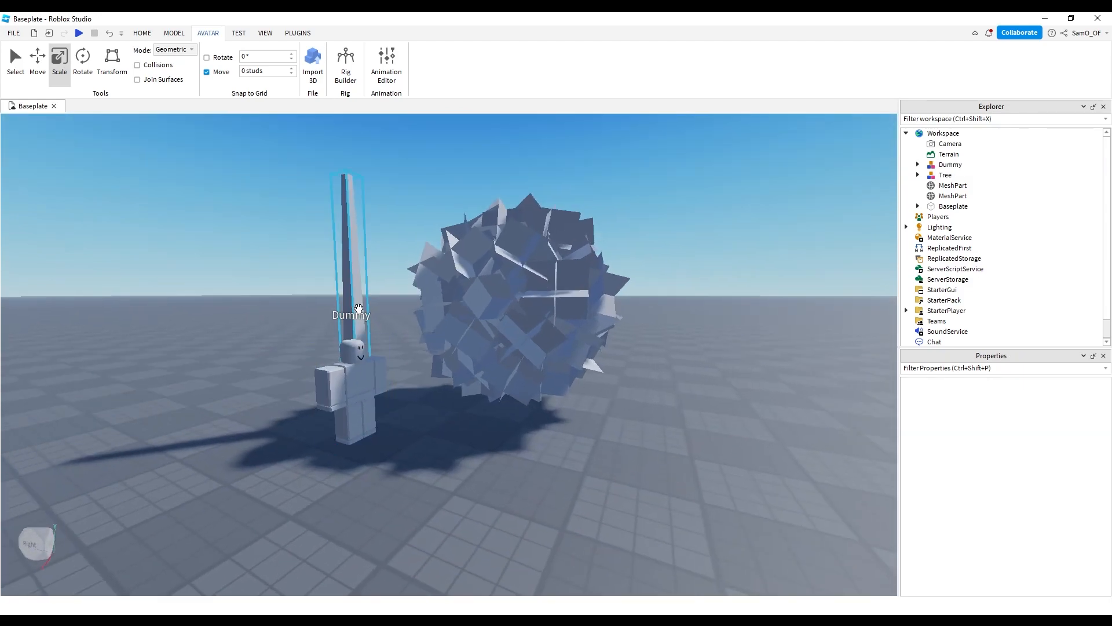
- Scale the trunk and the foliage ball down individually to suit the dummy's size
click(358, 308)
drag(350, 143, 355, 242)
drag(539, 362, 419, 412)
click(520, 420)
key(d)
right_drag(520, 422, 519, 420)
key(w)
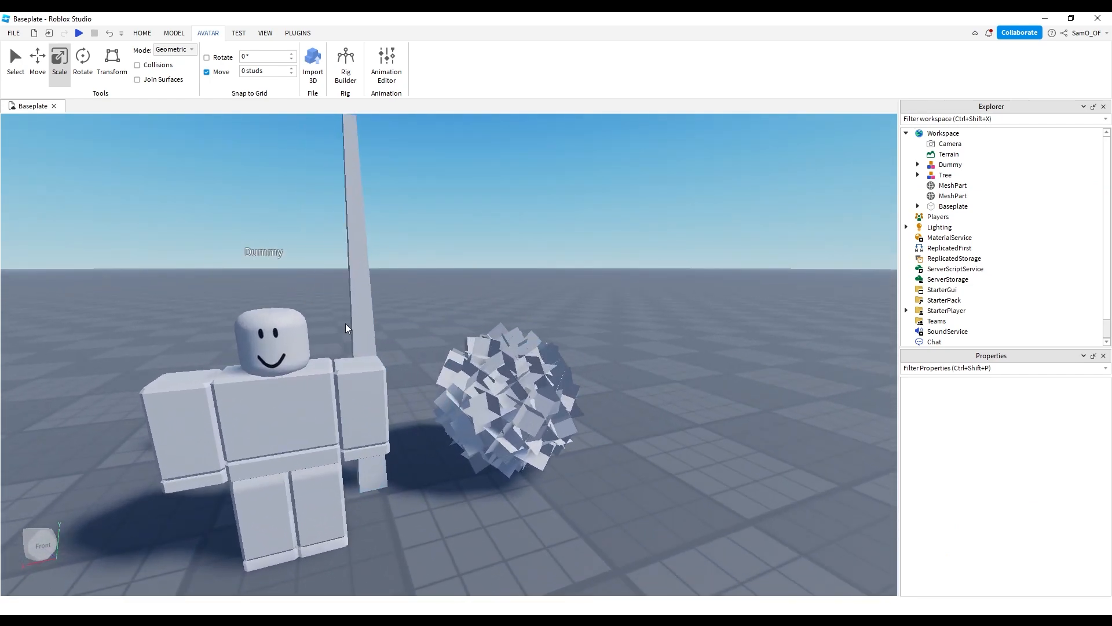
- Set the trunk's material to Wood and its colour to brown, RGB 103, 67, 31
click(346, 328)
click(1043, 452)
scroll(1026, 516, down, 3)
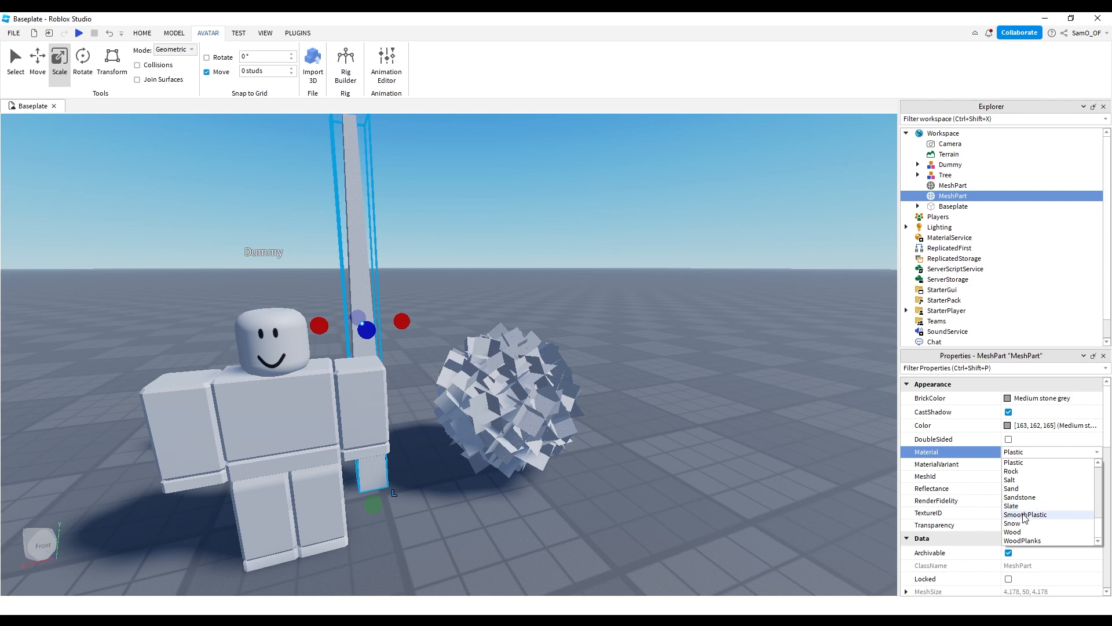
click(1014, 532)
click(1007, 426)
drag(620, 273, 695, 287)
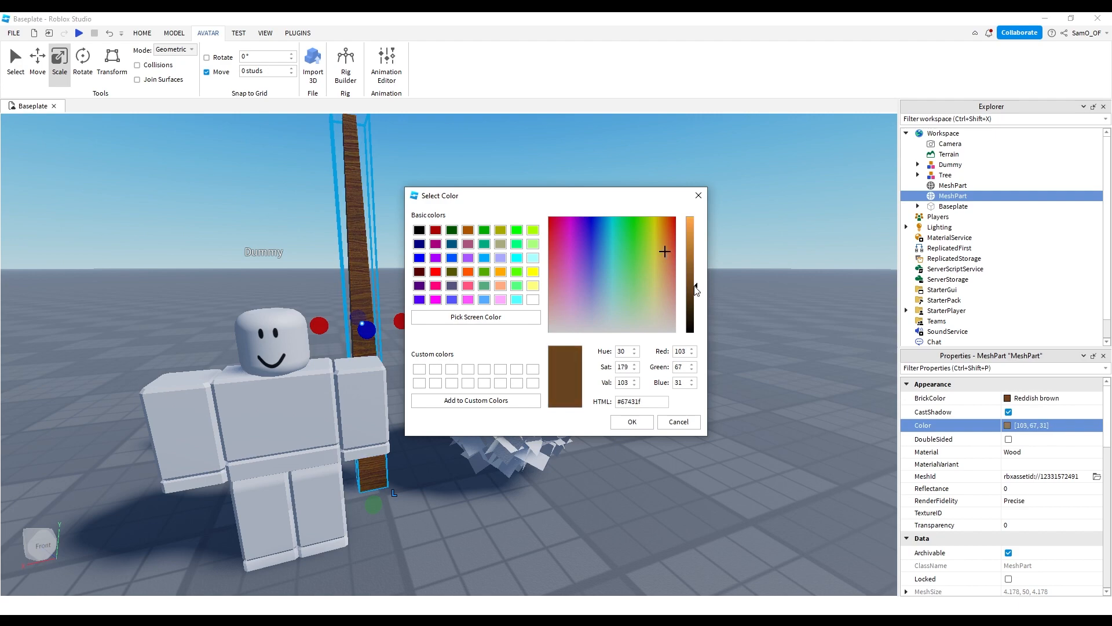
click(632, 422)
click(669, 469)
scroll(669, 468, down, 5)
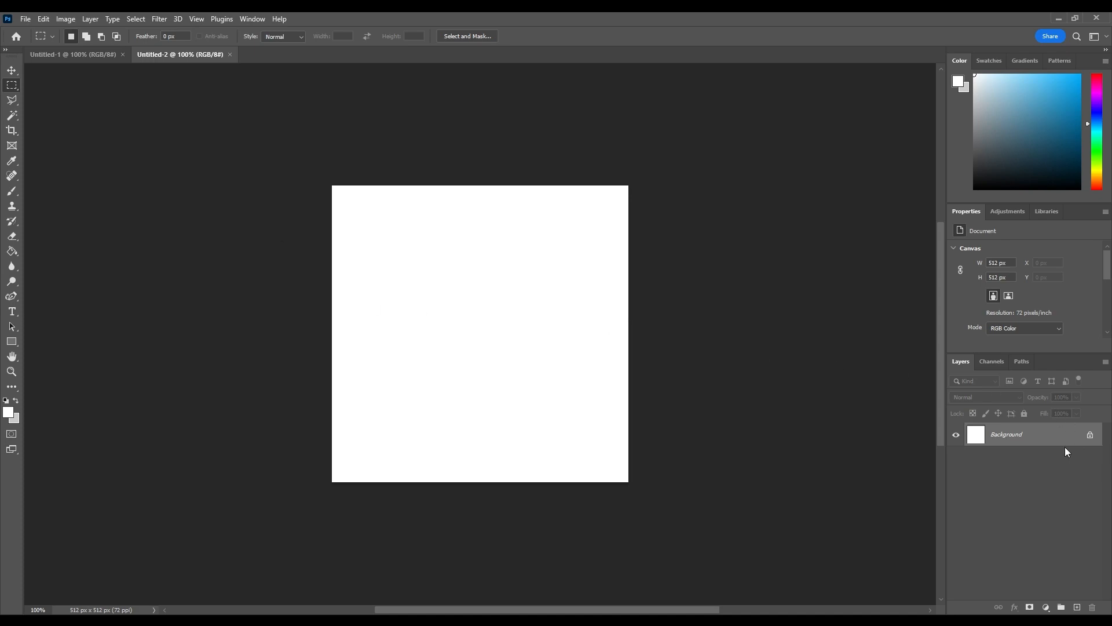
- Replace the locked white Background layer of the 512 px canvas with a new transparent layer
click(1090, 434)
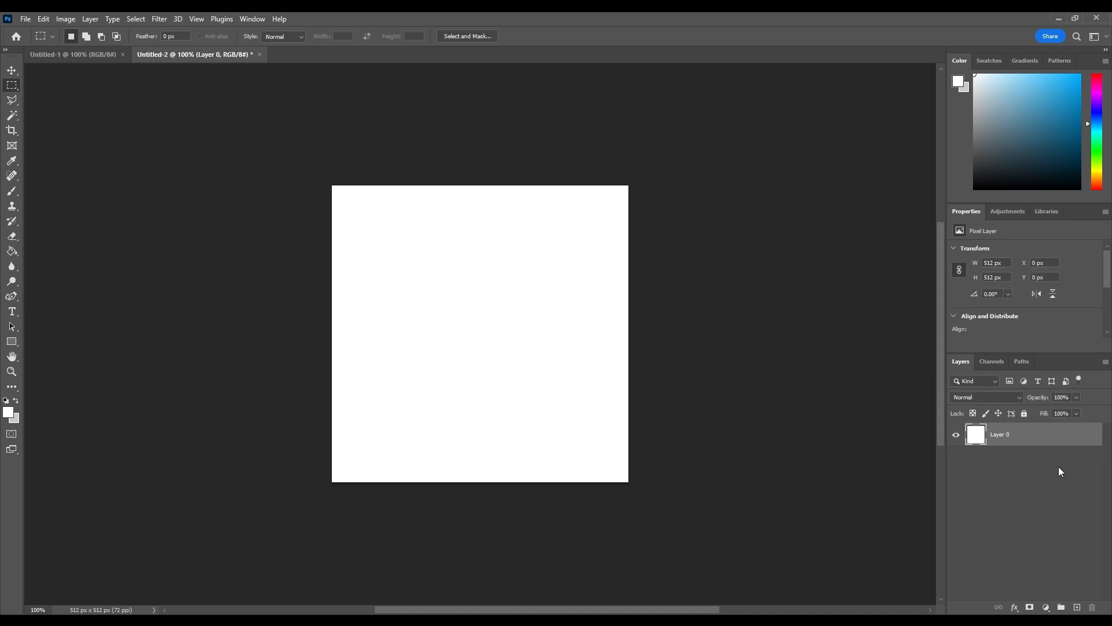
click(1077, 606)
click(1006, 459)
key(Delete)
scroll(567, 282, up, 1)
scroll(529, 295, down, 1)
scroll(512, 293, up, 1)
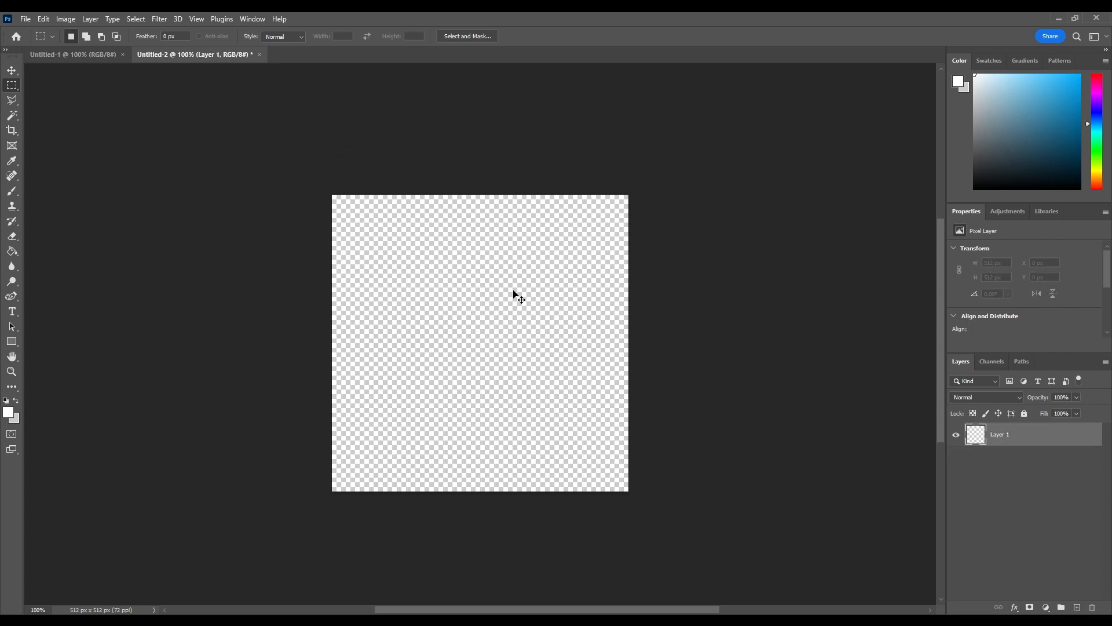
key(ctrl+plus)
key(ctrl+minus)
- Choose a medium green foreground colour and activate the Brush at 25 px with 100% hardness
click(1098, 145)
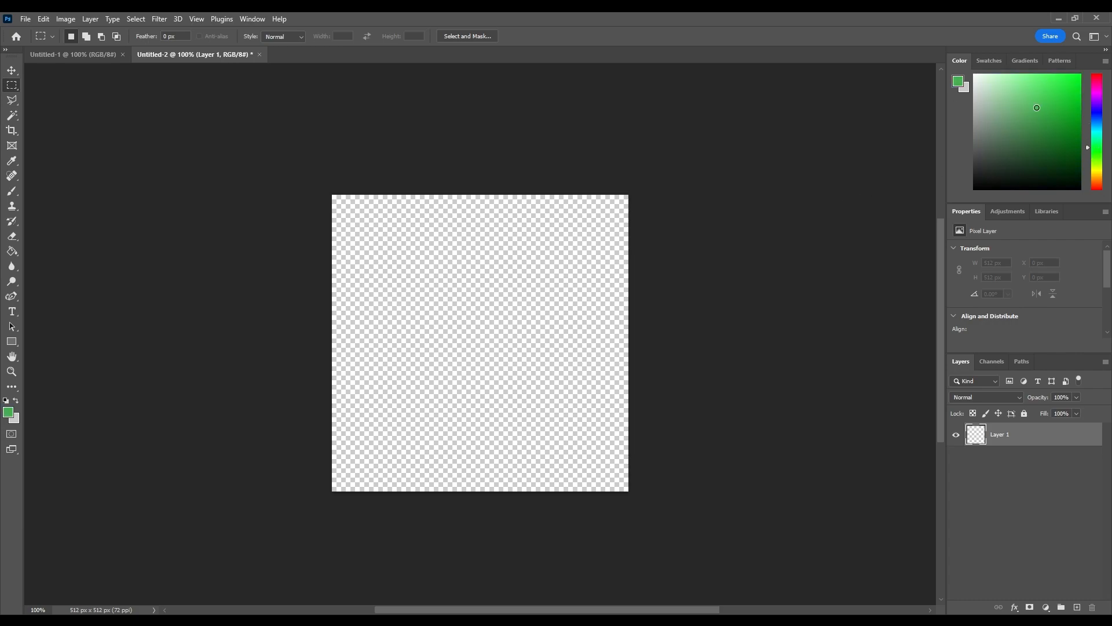
key(b)
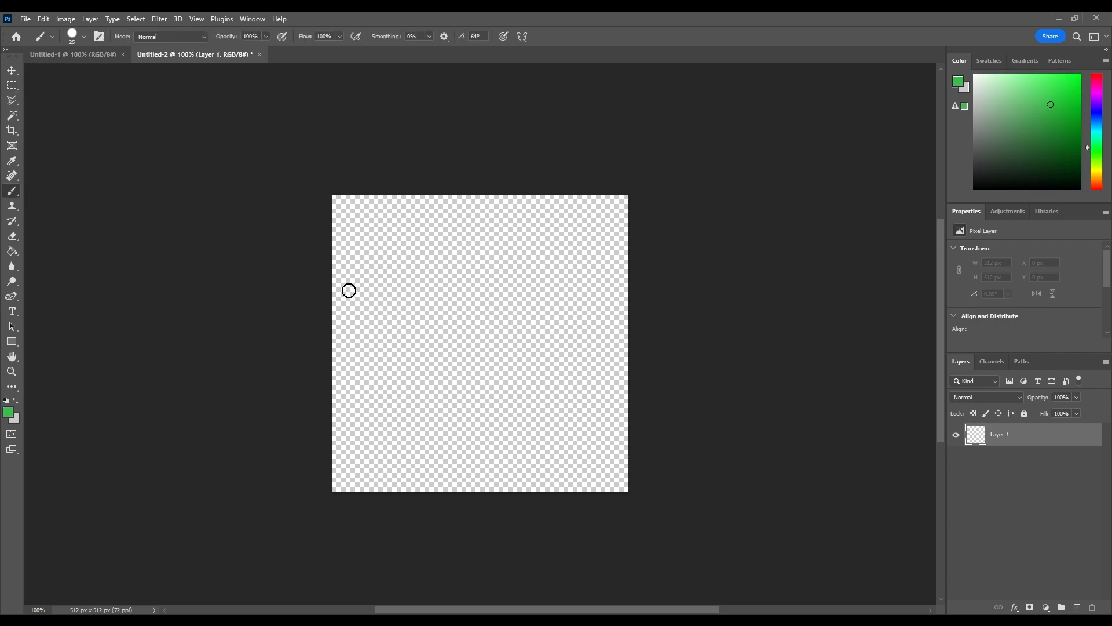
right_click(372, 252)
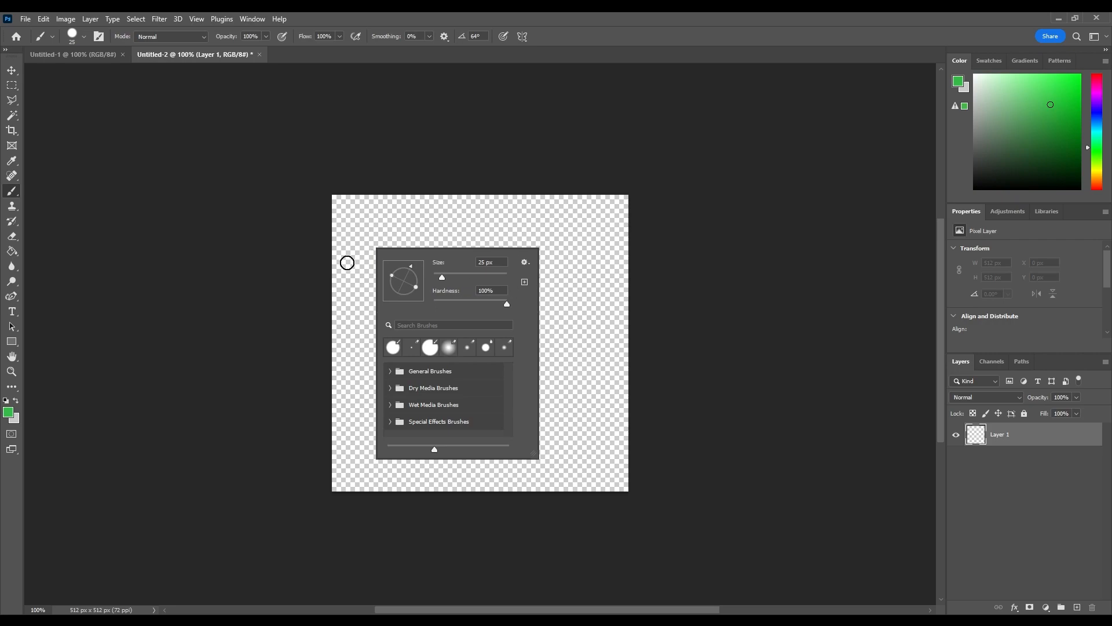
click(266, 228)
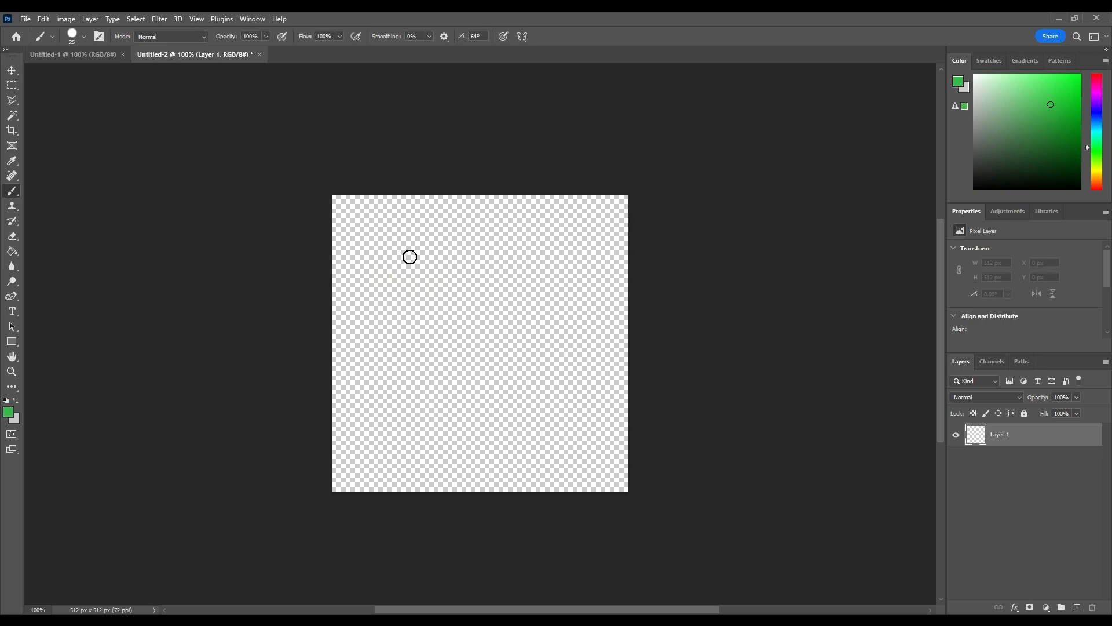
- Paint green leaf shapes of varied size across the canvas, undoing the stroke that runs over the canvas edge
drag(416, 255, 376, 211)
drag(359, 256, 424, 277)
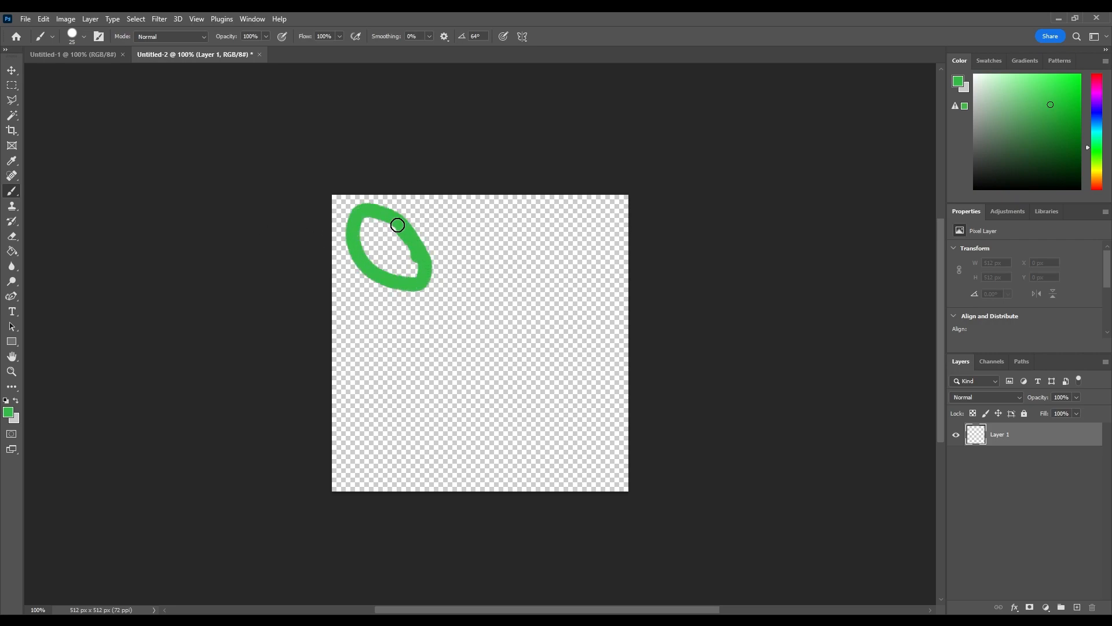
mouse_move(496, 316)
mouse_down()
mouse_move(516, 266)
mouse_move(573, 292)
mouse_up()
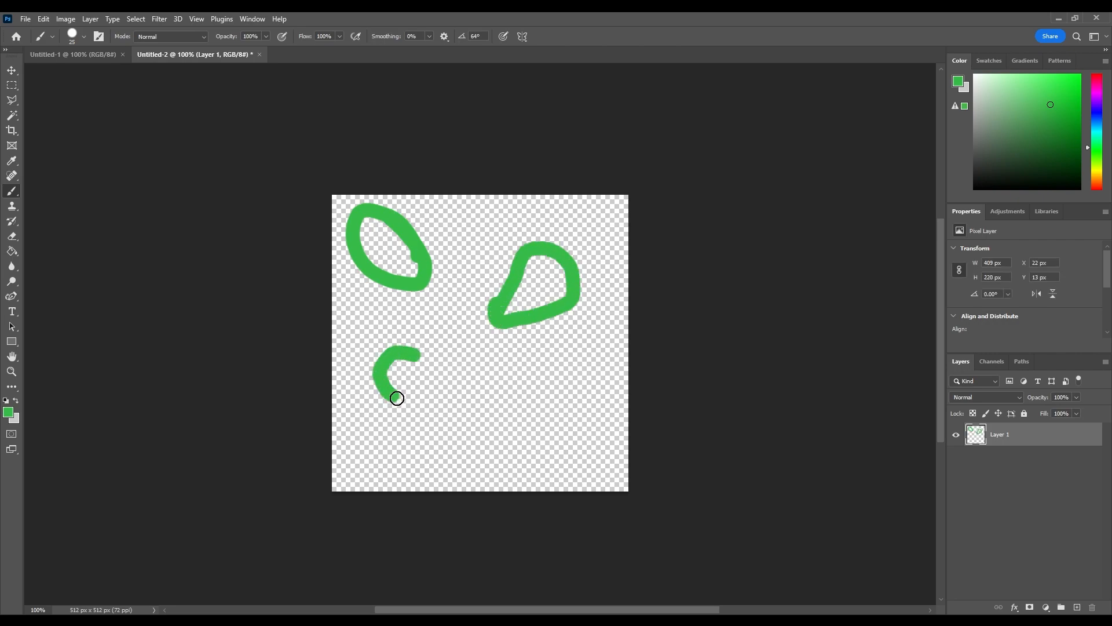
drag(465, 241, 472, 270)
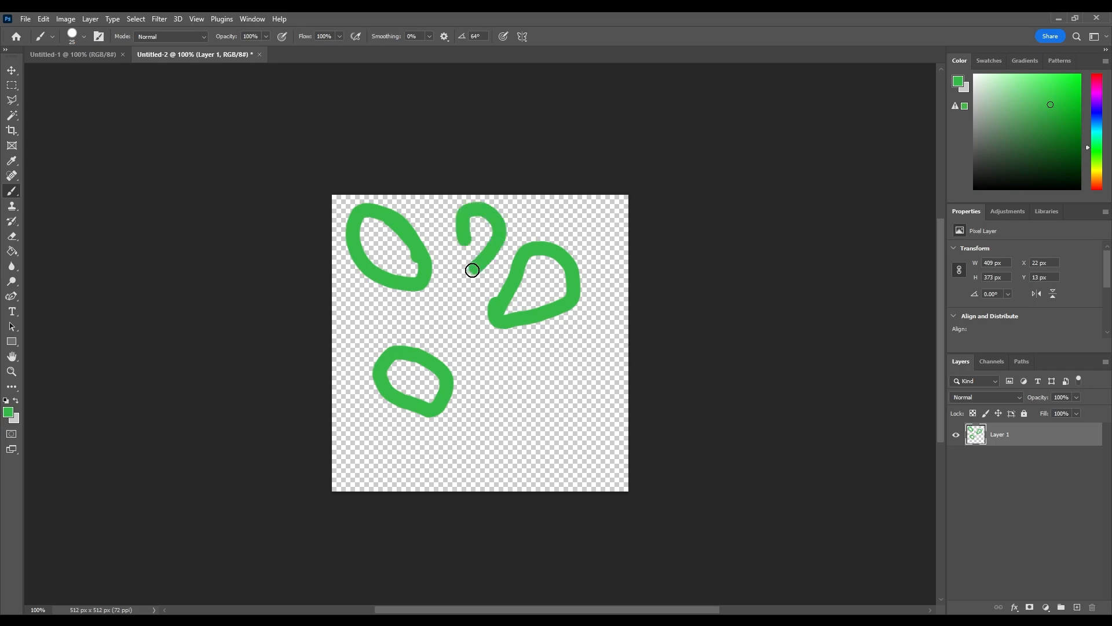
drag(581, 397, 507, 422)
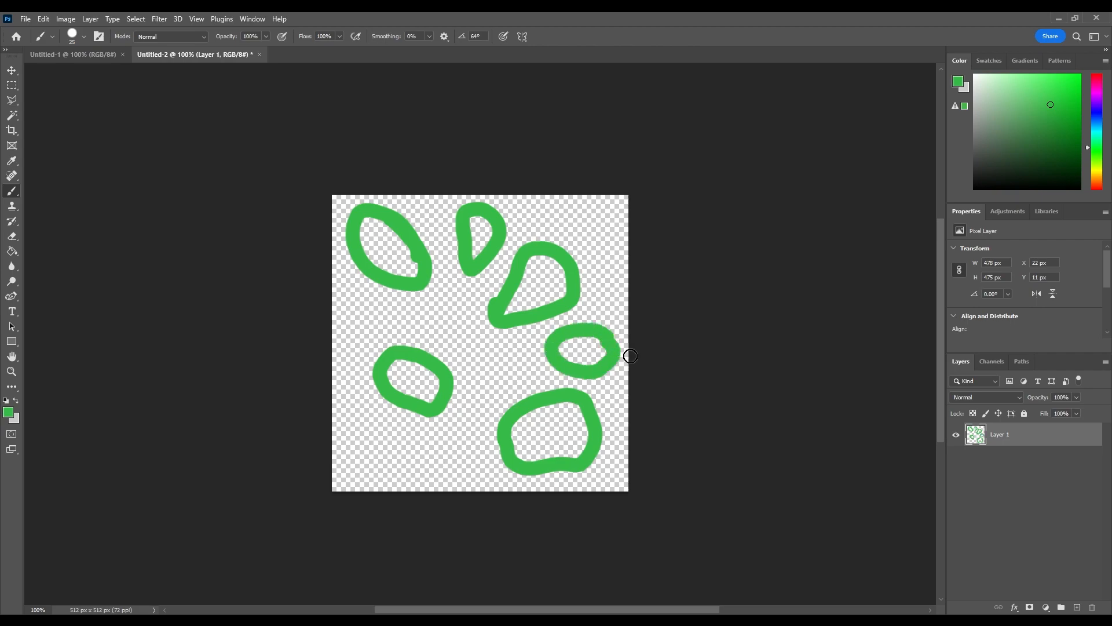
drag(640, 241, 604, 238)
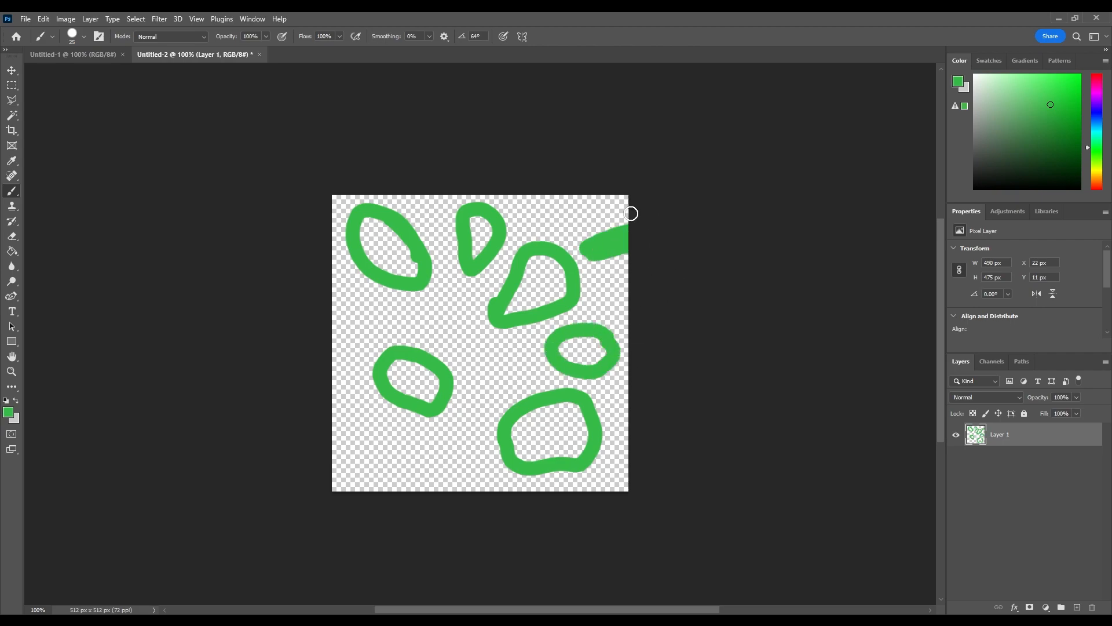
key(ctrl+z)
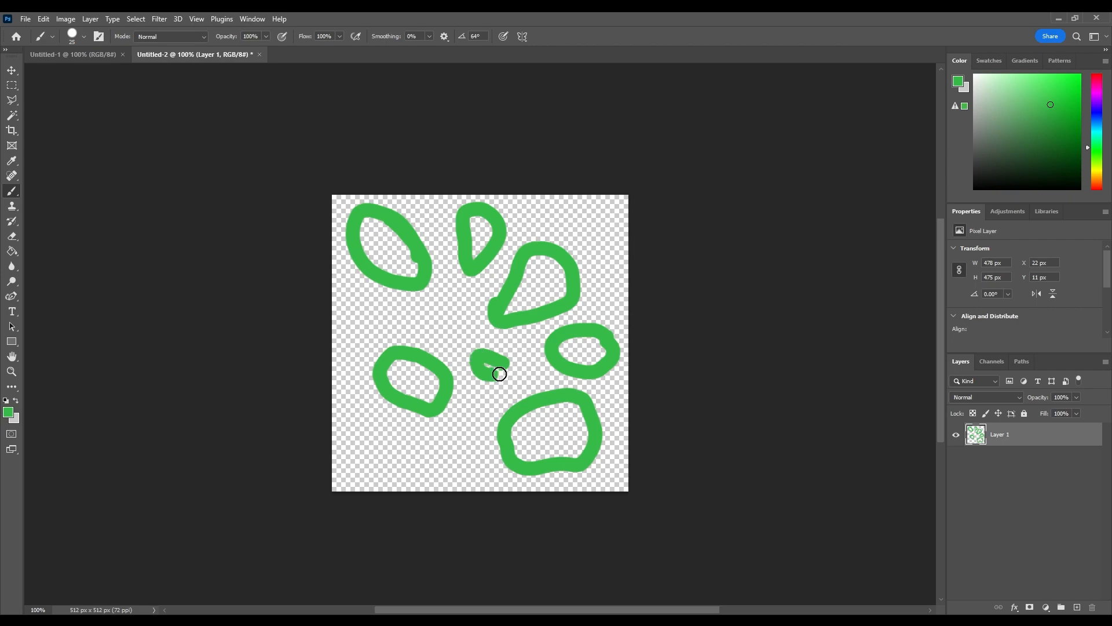
drag(374, 463, 400, 465)
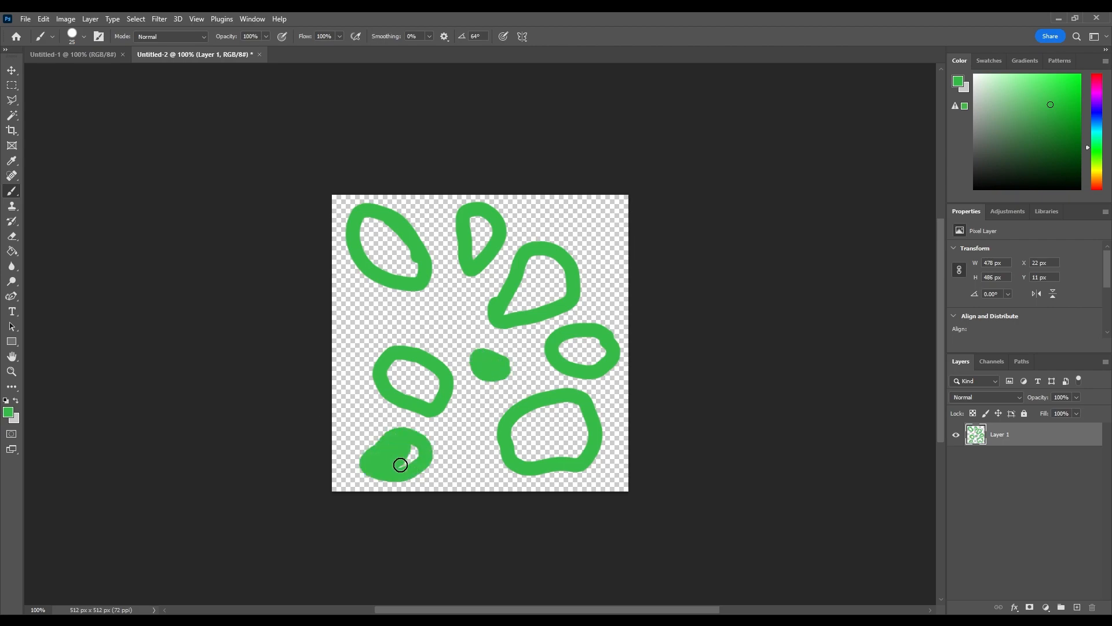
- Fill the outlined leaf shapes with green using the Paint Bucket and brush over the thin seams left inside
key(g)
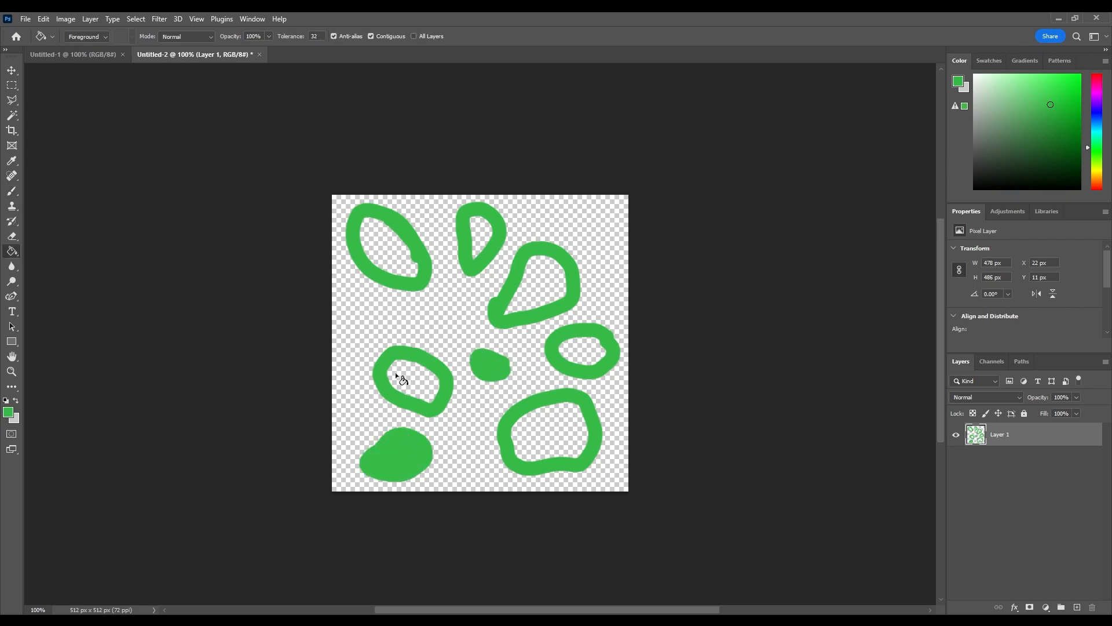
click(403, 380)
click(394, 270)
click(490, 252)
click(544, 285)
click(583, 350)
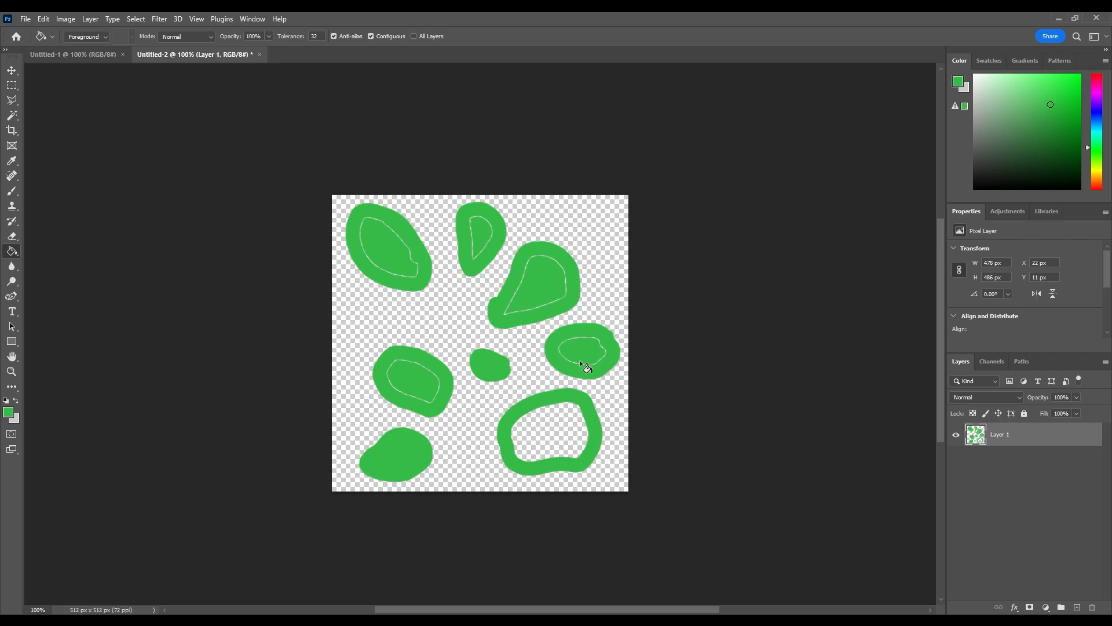
click(559, 439)
key(b)
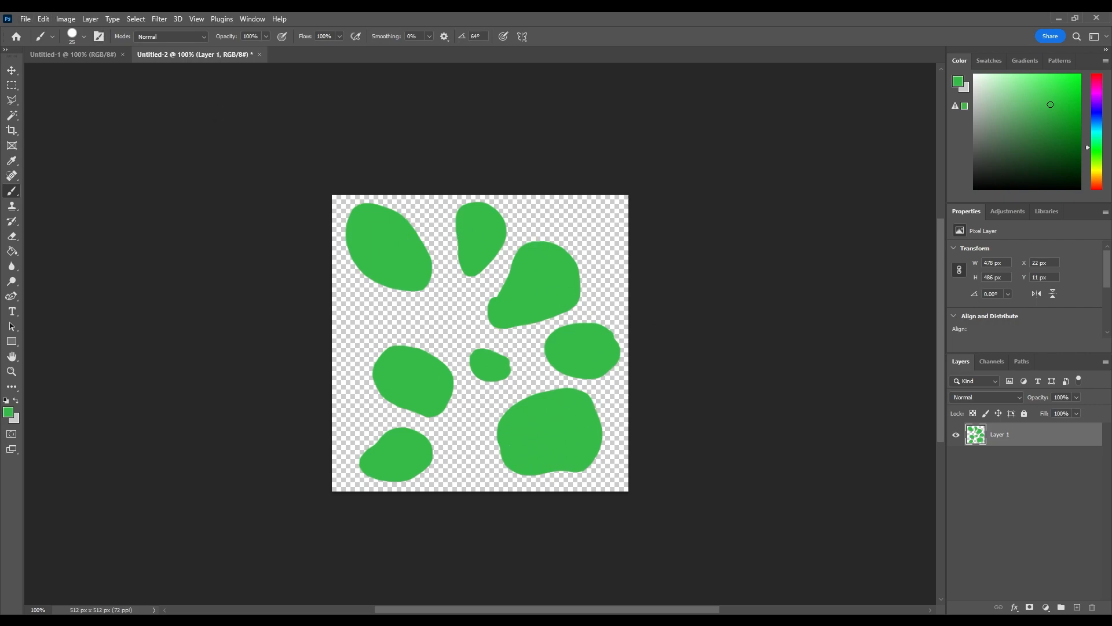
- Open the leaf layer's style settings and enable Outer Glow
click(11, 86)
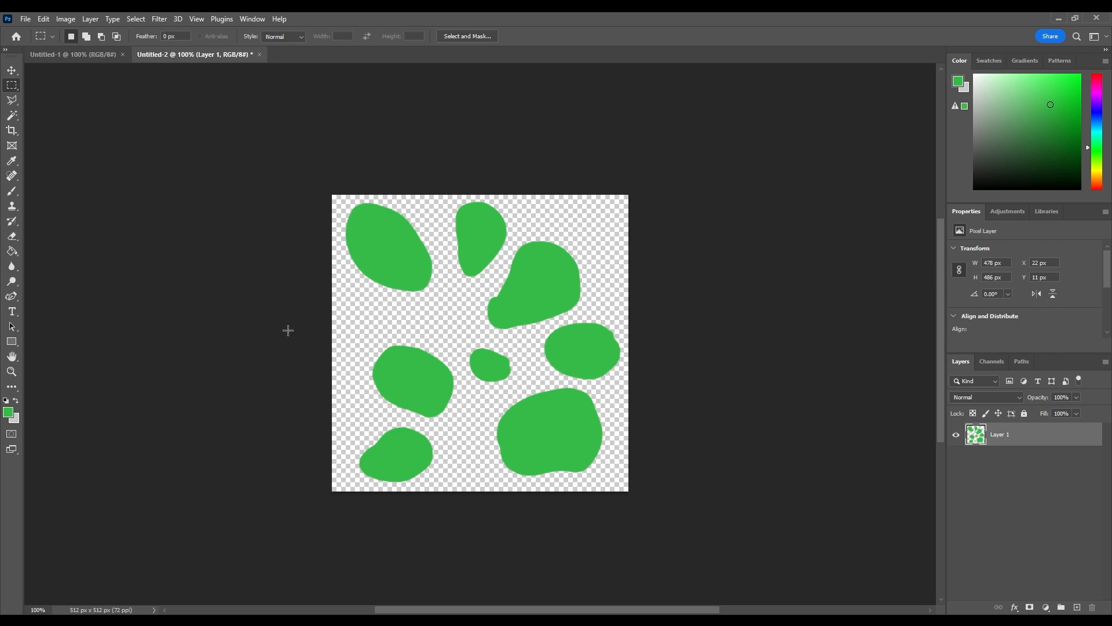
key(space)
double_click(1037, 435)
drag(1101, 216, 699, 157)
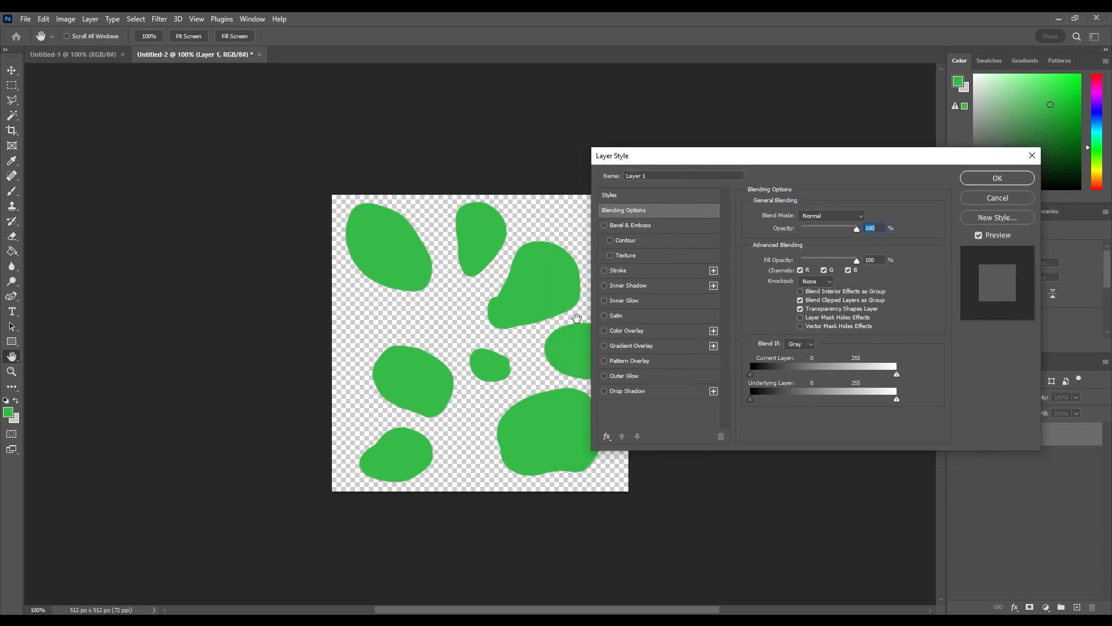
click(604, 375)
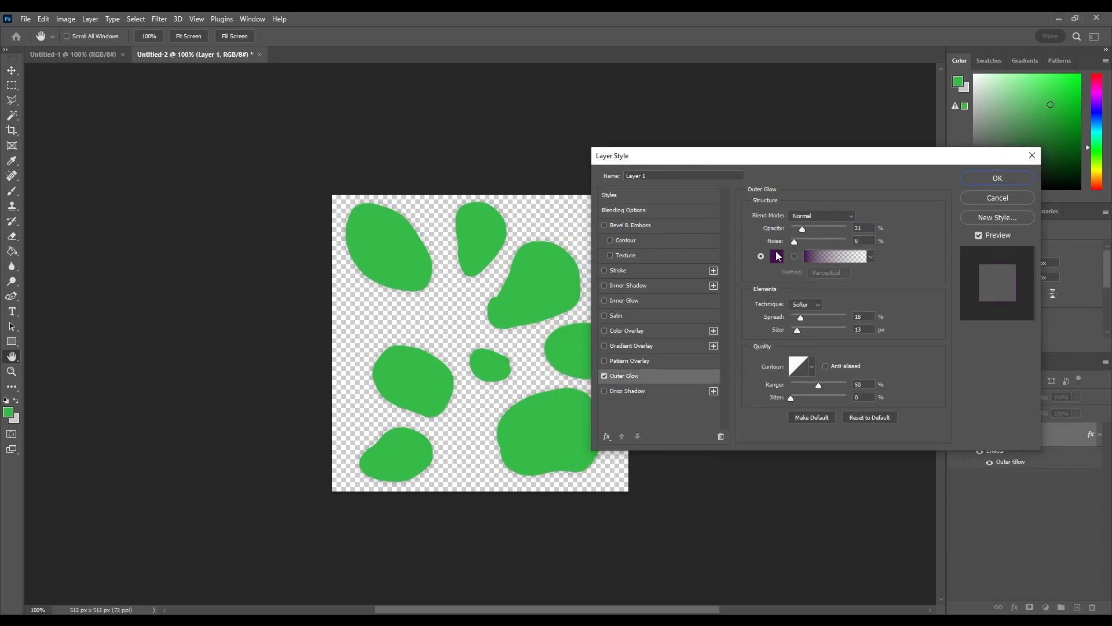
- Set the outer glow to the leaves' own green (35bb47) with 100% opacity, 10% spread and 24 px size
click(777, 257)
click(522, 284)
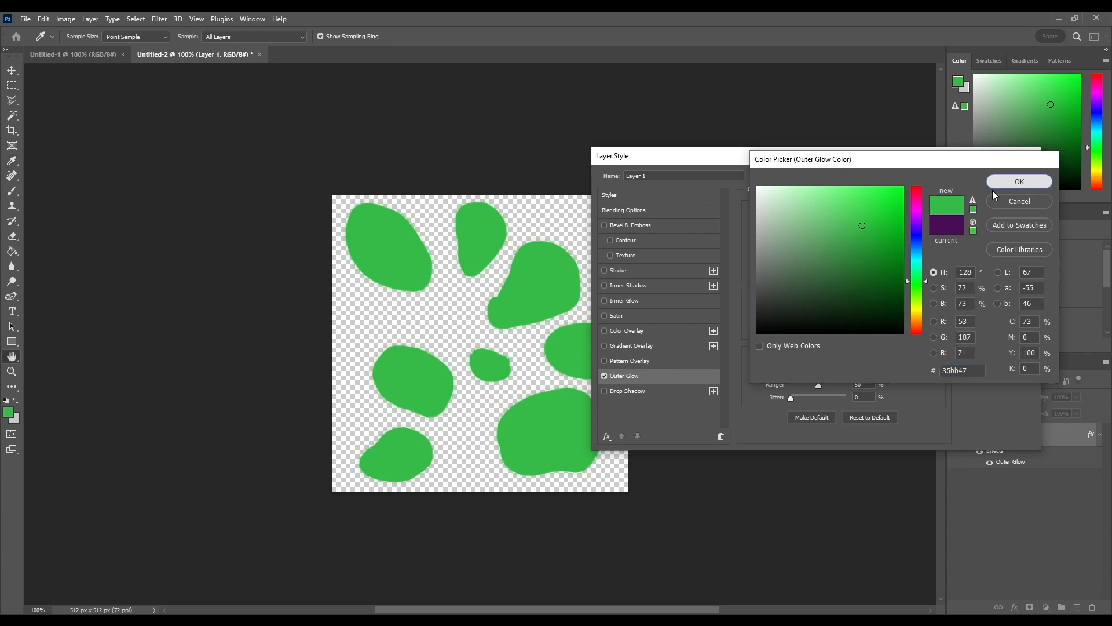
click(1020, 181)
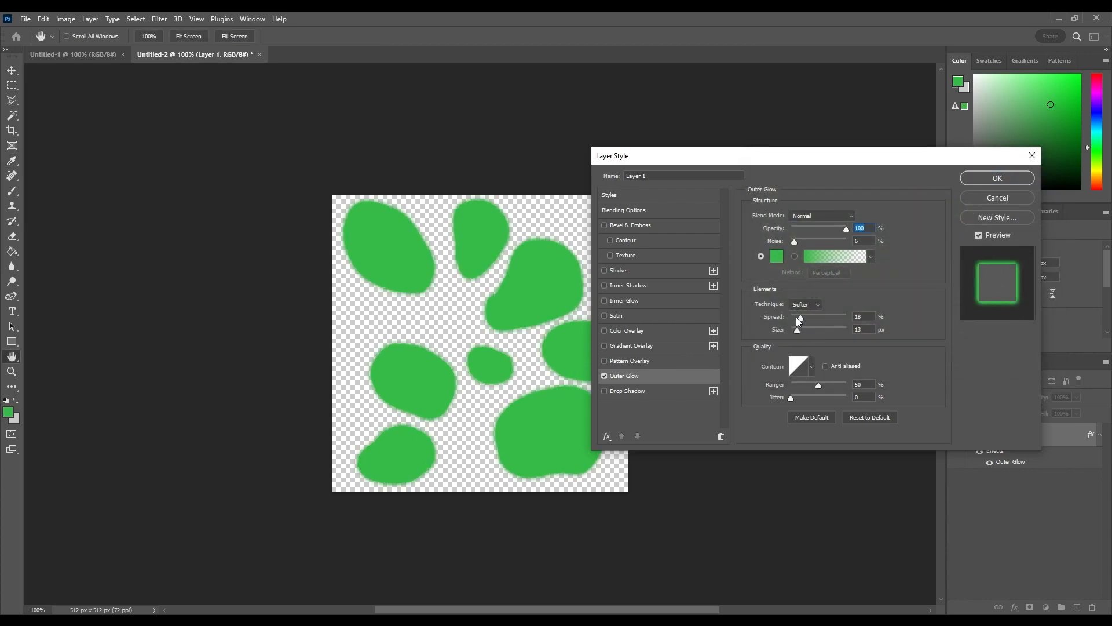
mouse_move(801, 318)
mouse_down()
mouse_move(832, 318)
mouse_move(795, 312)
mouse_move(794, 331)
mouse_move(798, 322)
mouse_up()
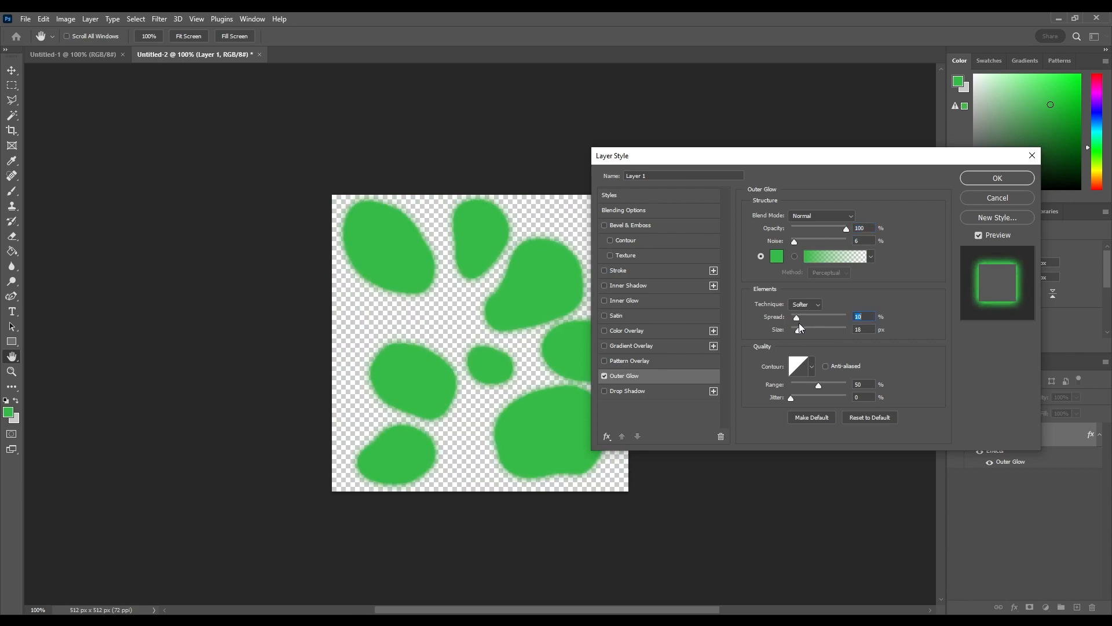
key(Tab)
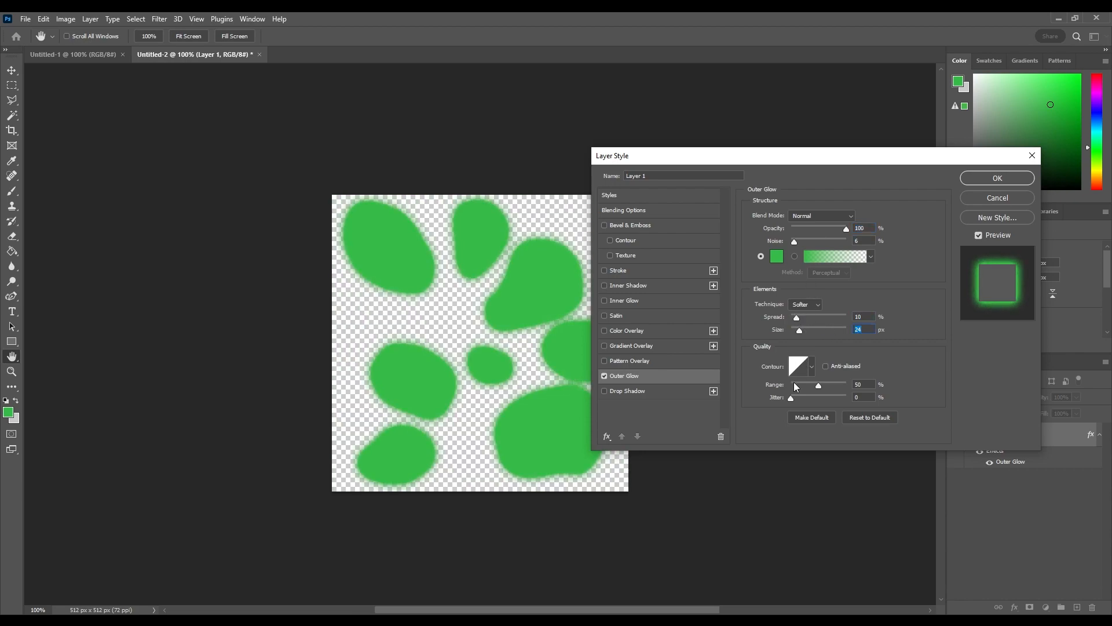
- Apply the outer glow settings to the leaf layer
click(984, 182)
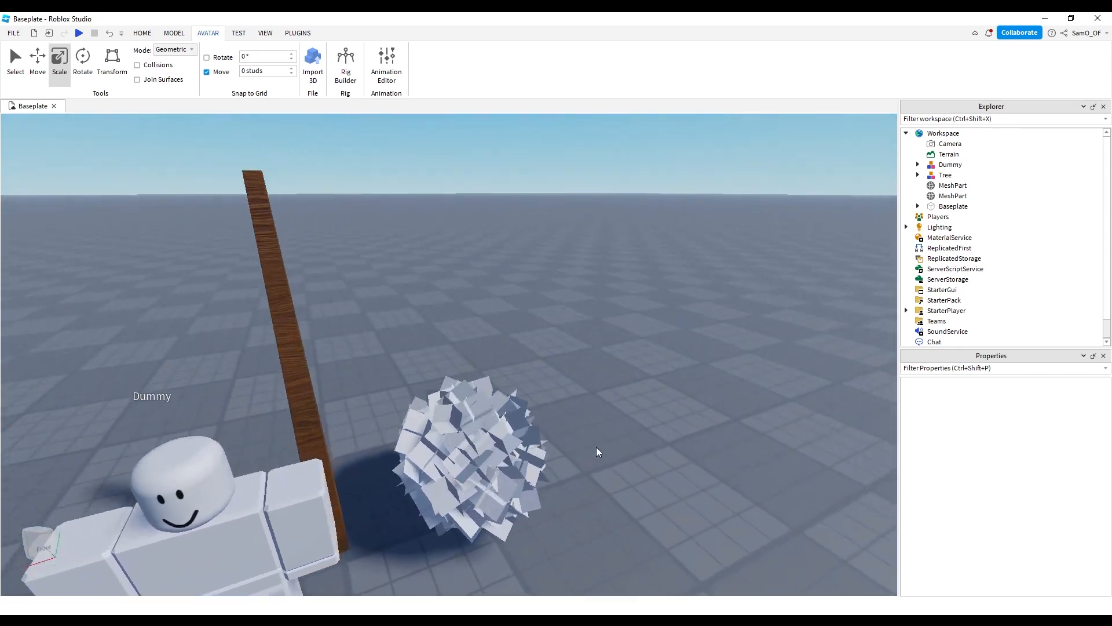
- Select the white leaf-ball mesh in Roblox Studio and open its TextureID property for editing
click(553, 398)
scroll(552, 399, up, 3)
click(1019, 513)
right_drag(685, 378, 686, 377)
key(a)
key(s)
key(w)
click(1037, 514)
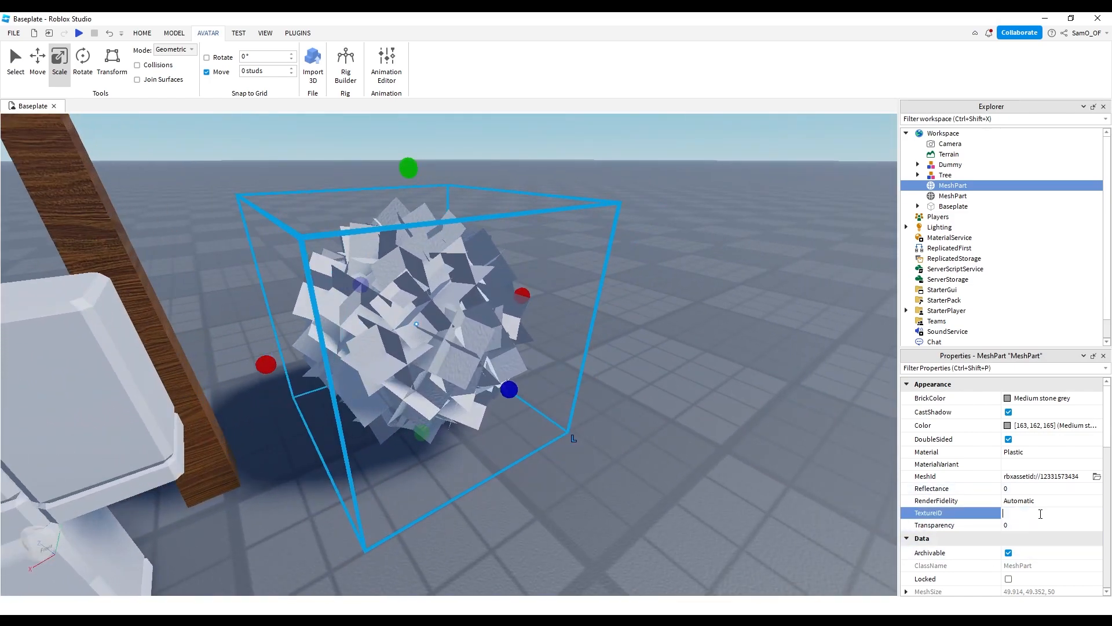
click(789, 426)
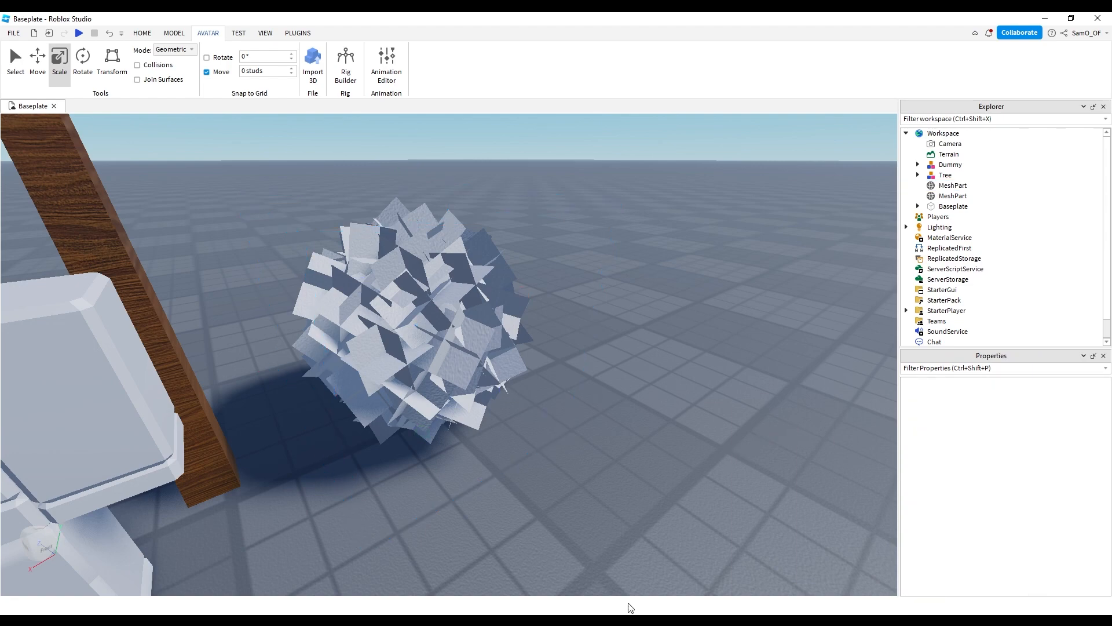
- Switch to the Roblox Decals page in the browser and upload the leaf texture PNG as a new decal
key(alt+Tab)
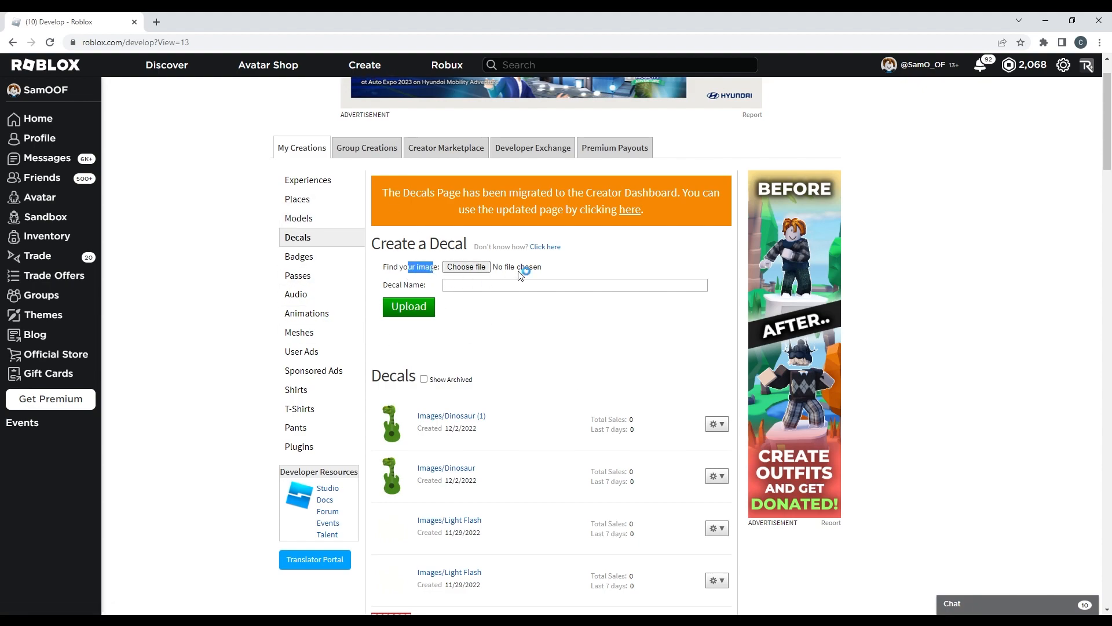
click(154, 113)
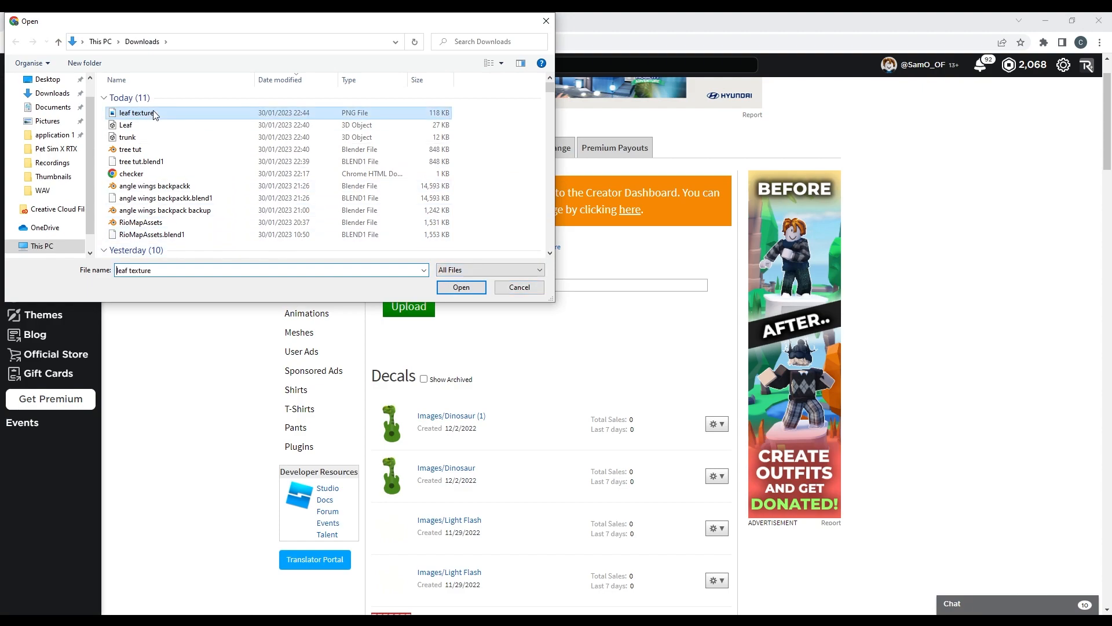
click(461, 287)
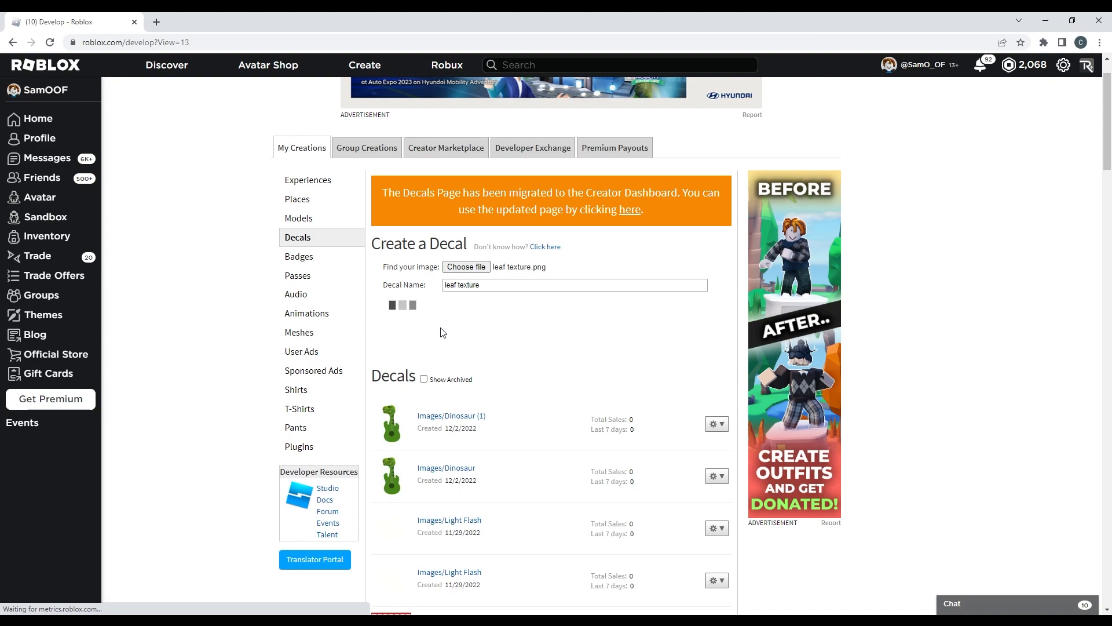
- Open the leaf texture decal's page, copy its asset ID from the web address and return to Roblox Studio
click(432, 416)
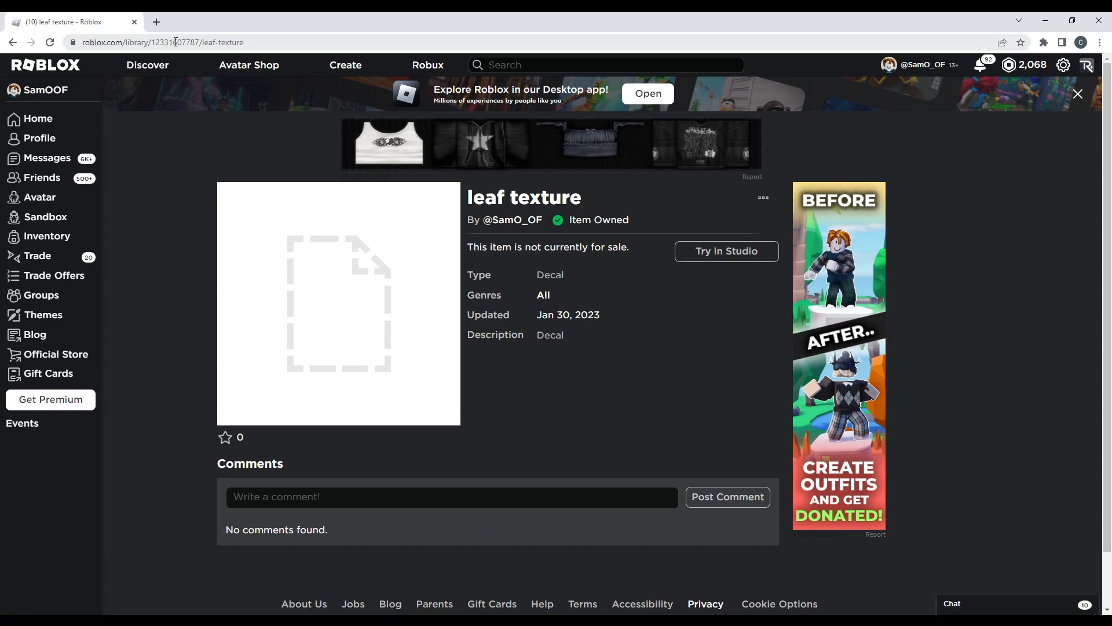
double_click(176, 43)
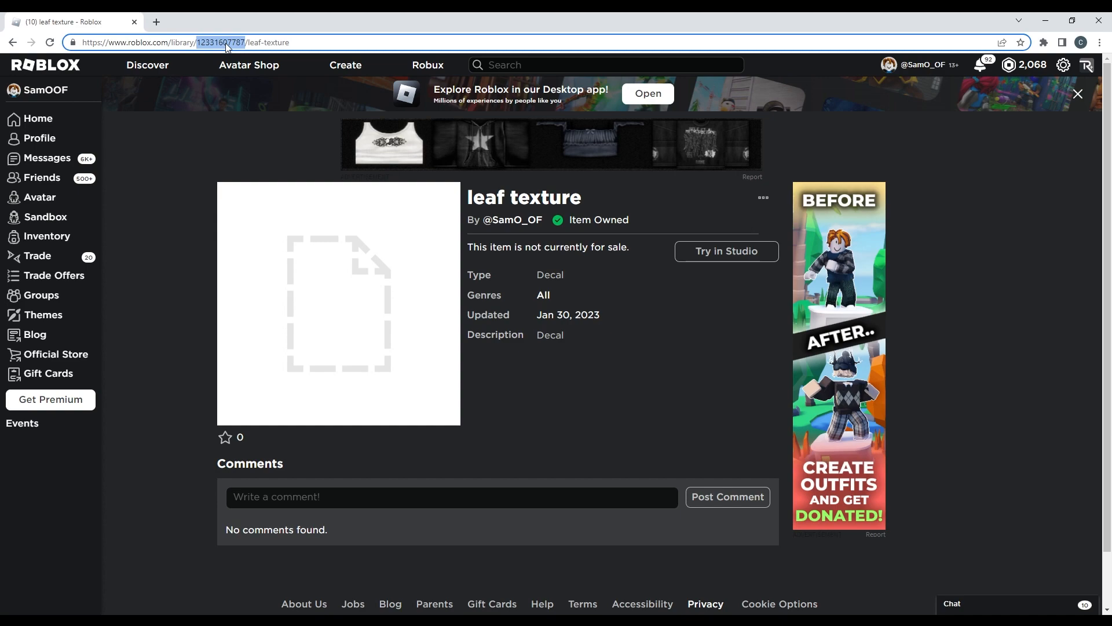
key(alt+Tab)
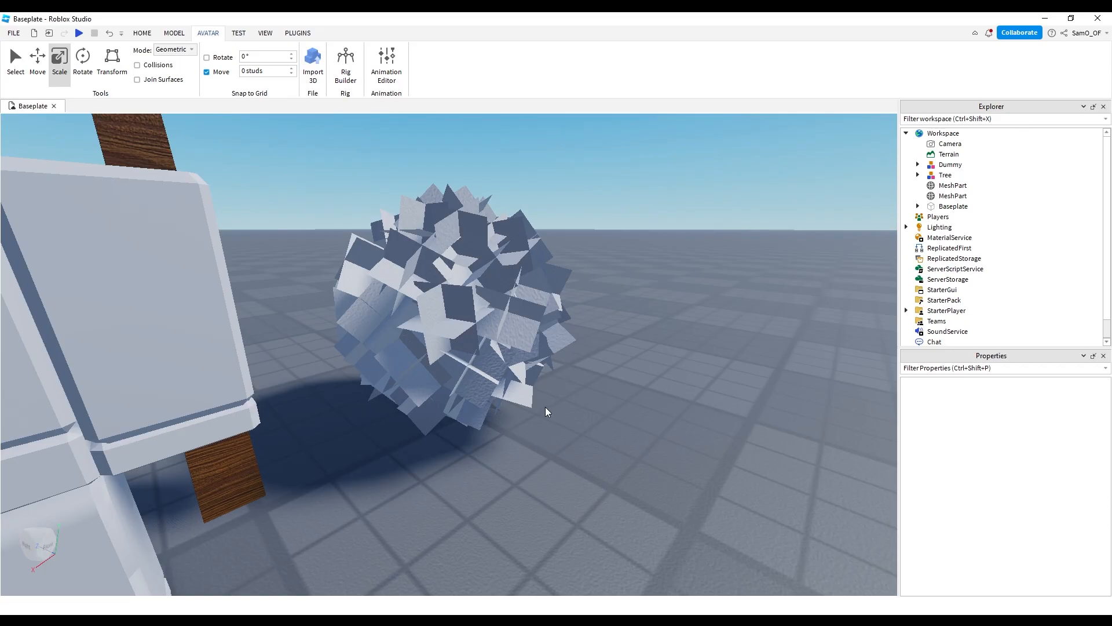
- Insert a SurfaceAppearance into the leaf-ball mesh and set its ColorMap to the copied leaf texture asset ID
click(449, 255)
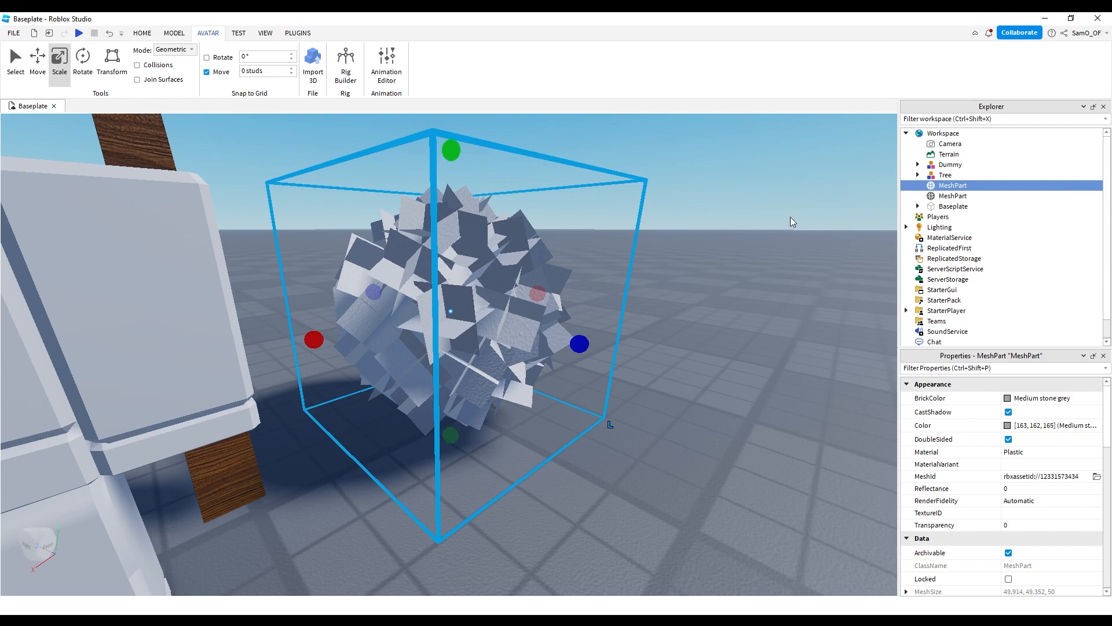
click(976, 185)
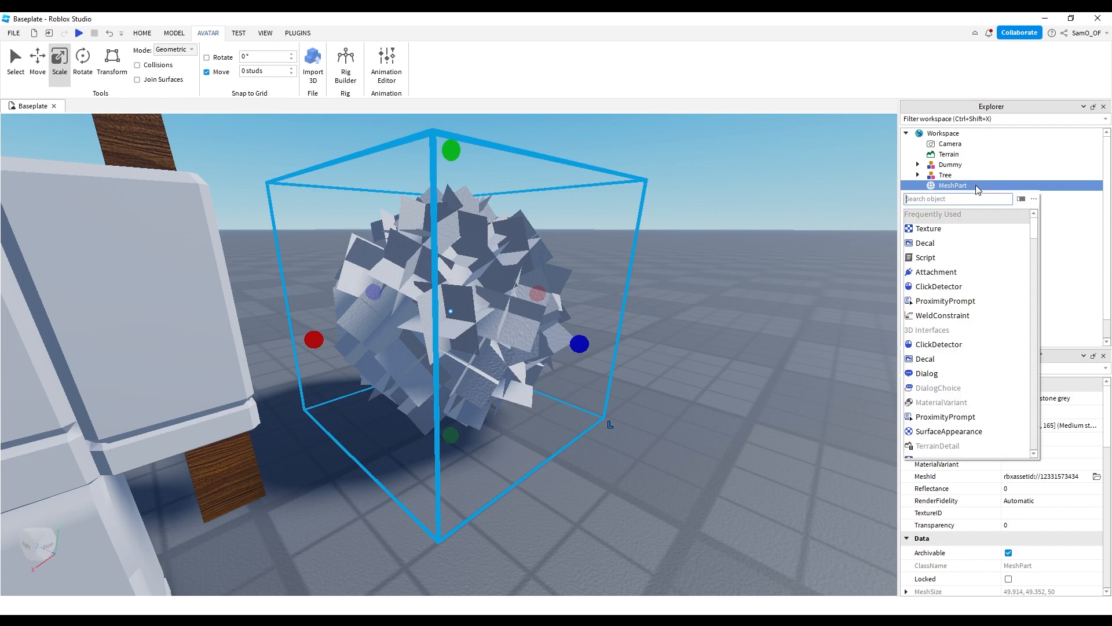
click(949, 431)
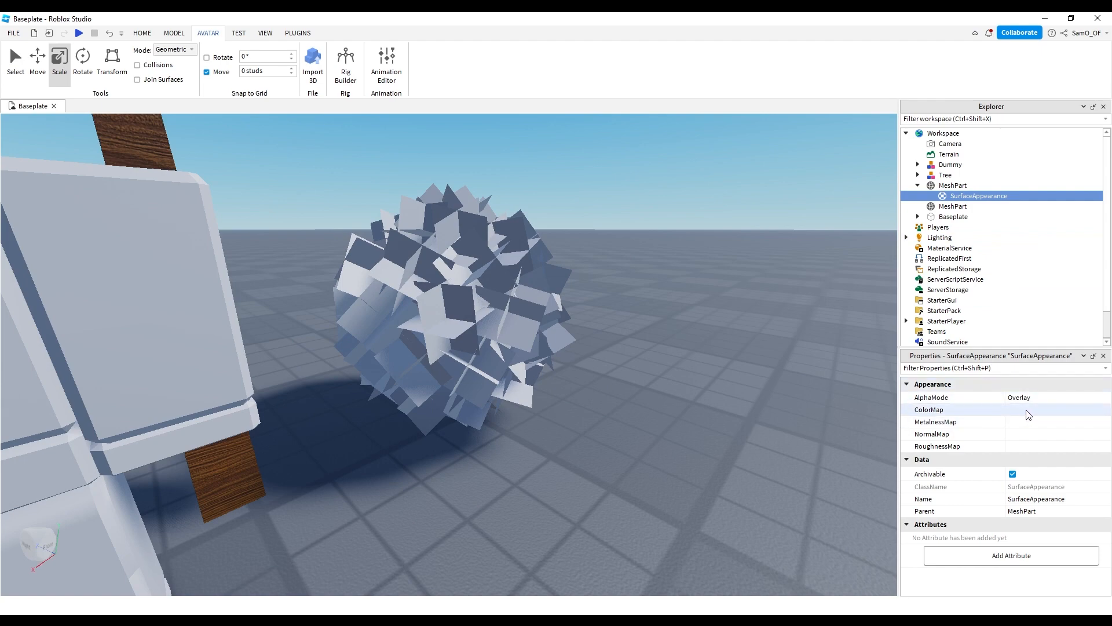
click(1029, 410)
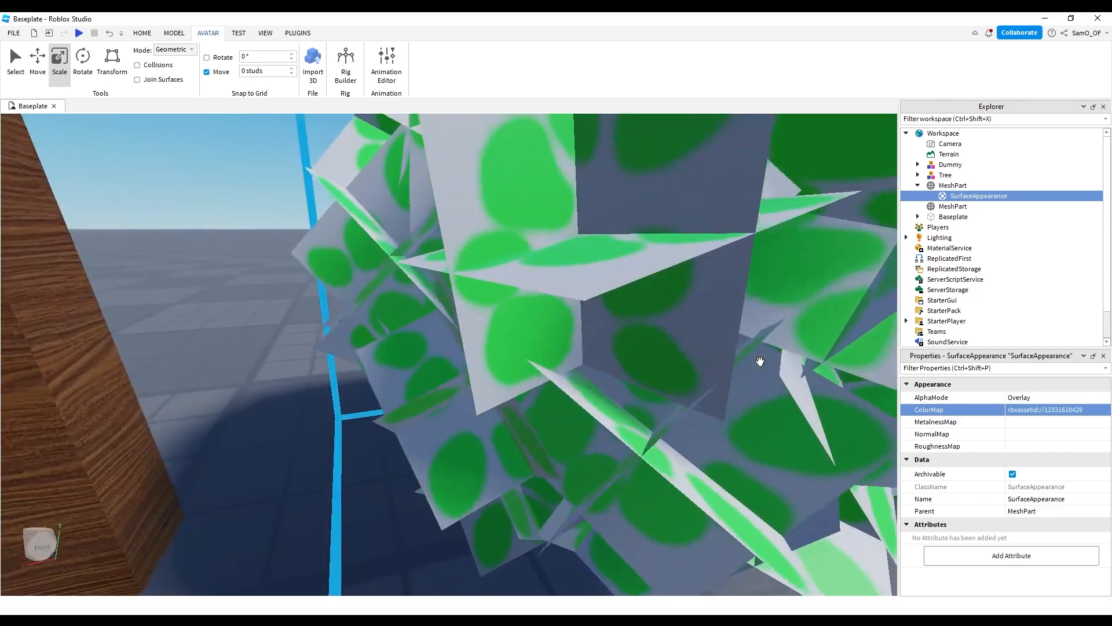
- Set the leaf ball's SurfaceAppearance AlphaMode to Transparency
right_drag(761, 363, 763, 367)
key(s)
key(w)
key(s)
key(w)
key(s)
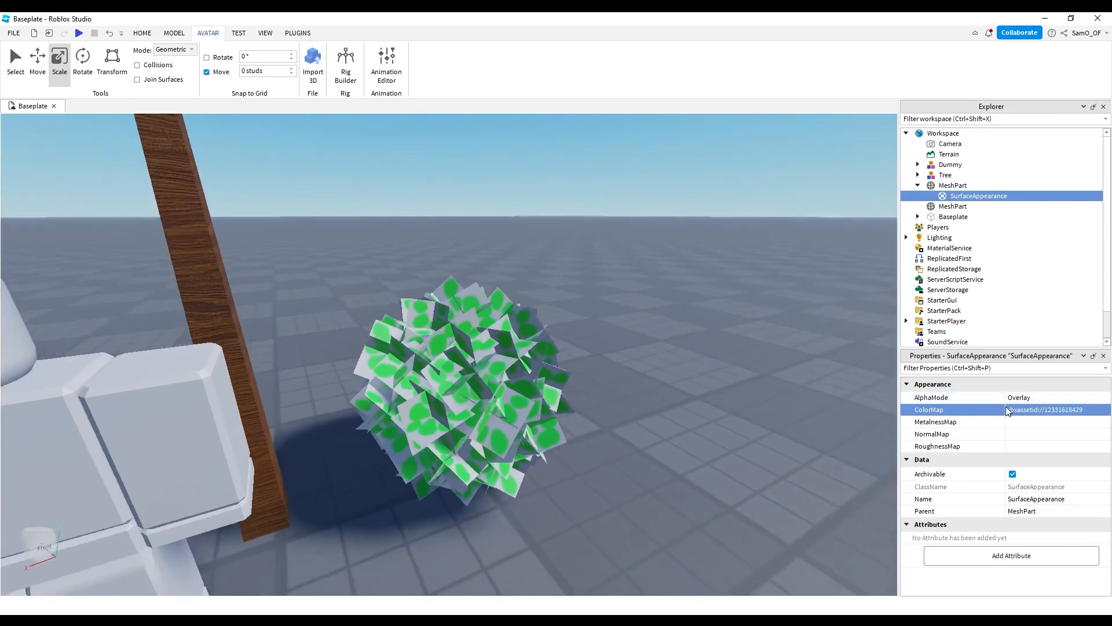
click(1024, 398)
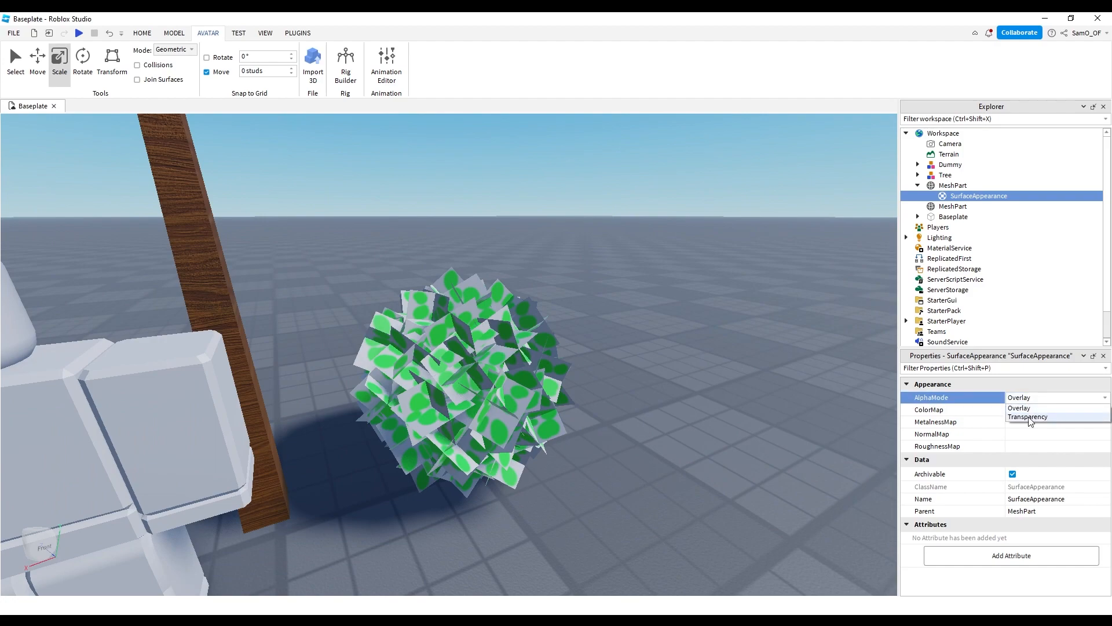
click(1028, 421)
- Move the green leaf ball from the ground to just above the trunk beside the dummy
click(689, 364)
key(s)
right_drag(689, 359, 690, 360)
key(w)
key(w)
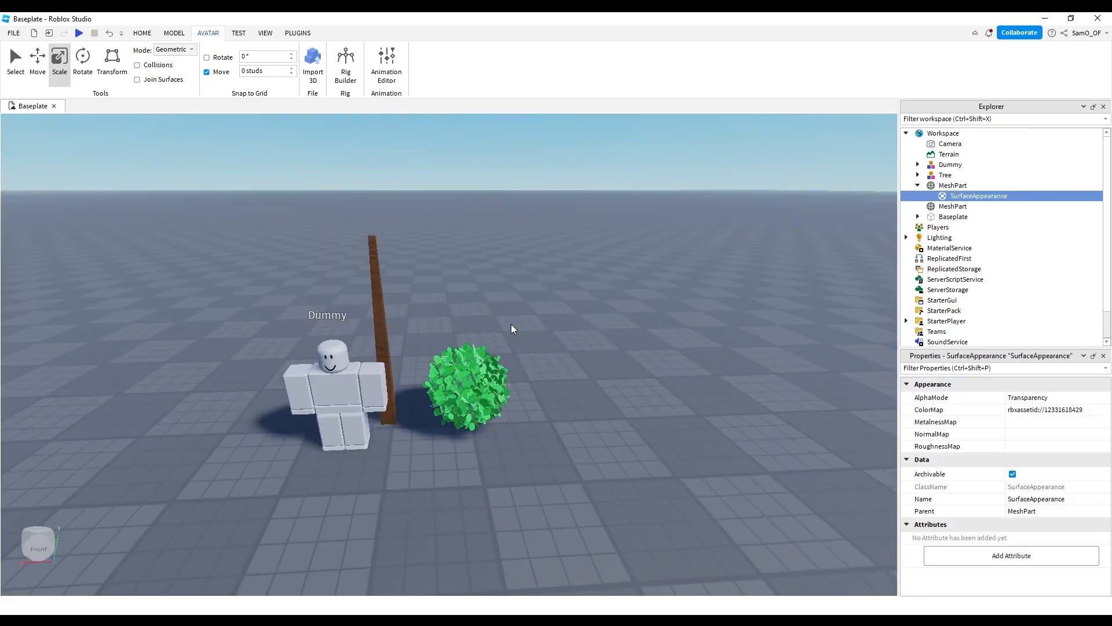
key(w)
click(471, 385)
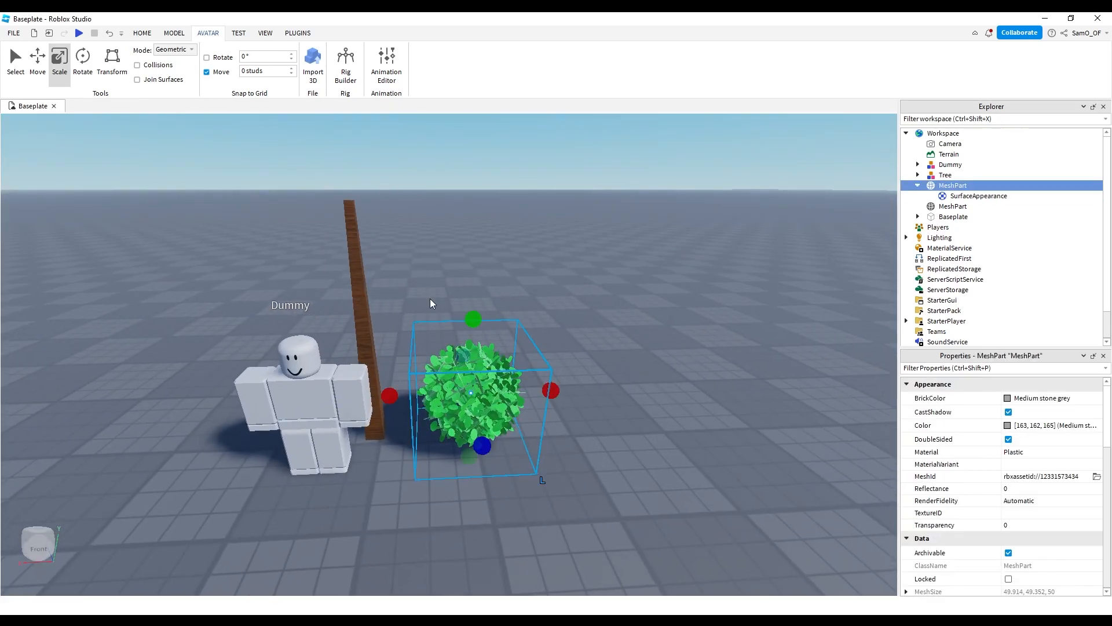
mouse_move(479, 311)
mouse_down()
mouse_move(478, 242)
mouse_move(478, 345)
mouse_move(477, 328)
mouse_up()
right_drag(476, 329, 478, 327)
drag(469, 400, 412, 400)
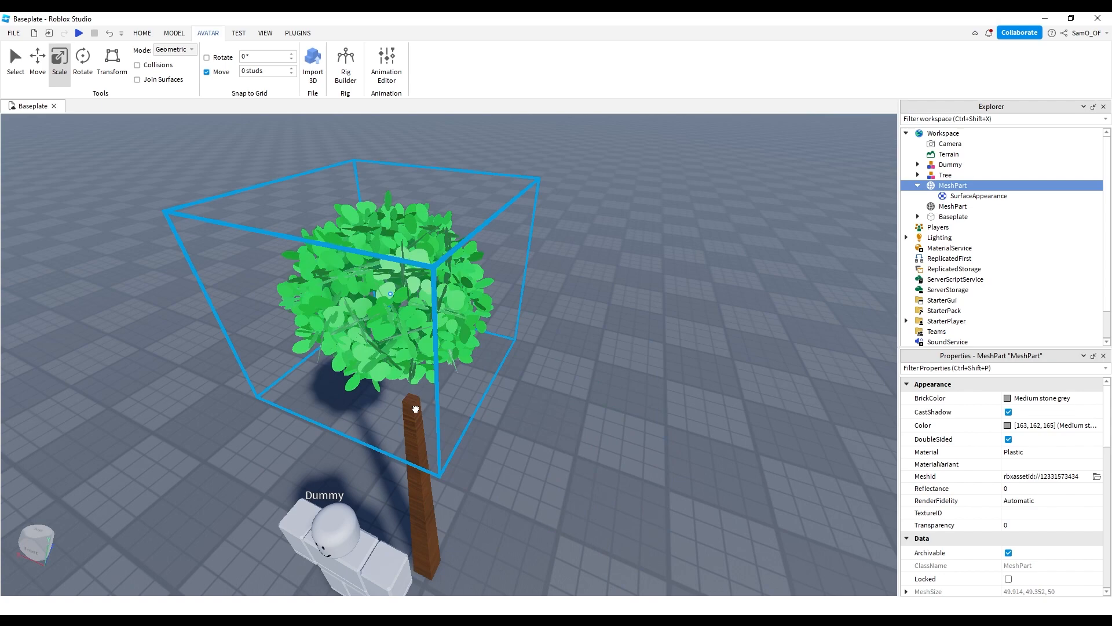
- Undo the misplaced drag of the leaf ball and lower it onto the trunk's top with the Move tool
drag(375, 258, 420, 422)
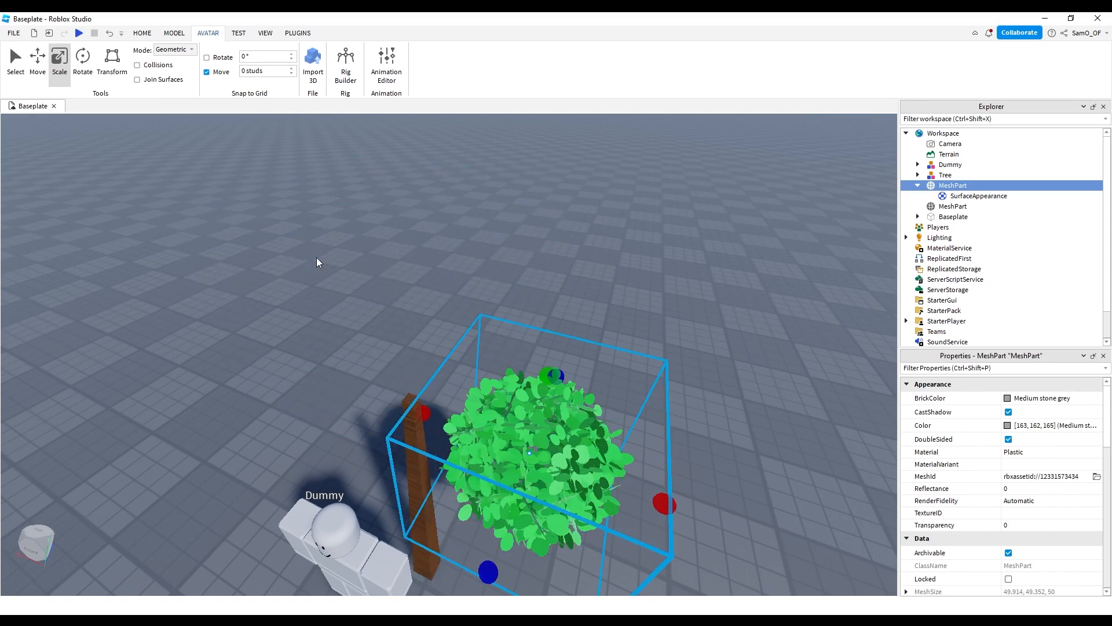
key(ctrl+z)
click(41, 60)
drag(382, 225, 398, 307)
right_drag(409, 299, 409, 299)
- Duplicate the leaf ball and place the copy lower on the trunk, offset to one side
key(ctrl+d)
drag(397, 275, 493, 280)
drag(433, 212, 435, 293)
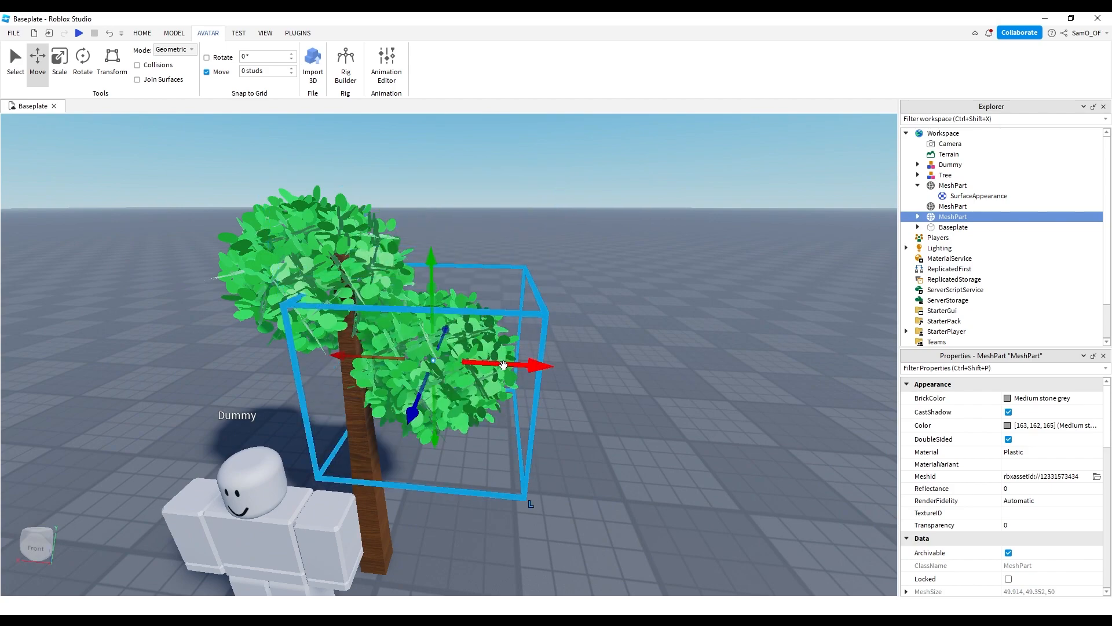
drag(504, 364, 458, 361)
- Scale the duplicated leaf ball, stretching it in width and height around the upper trunk
click(58, 63)
right_drag(322, 128, 322, 128)
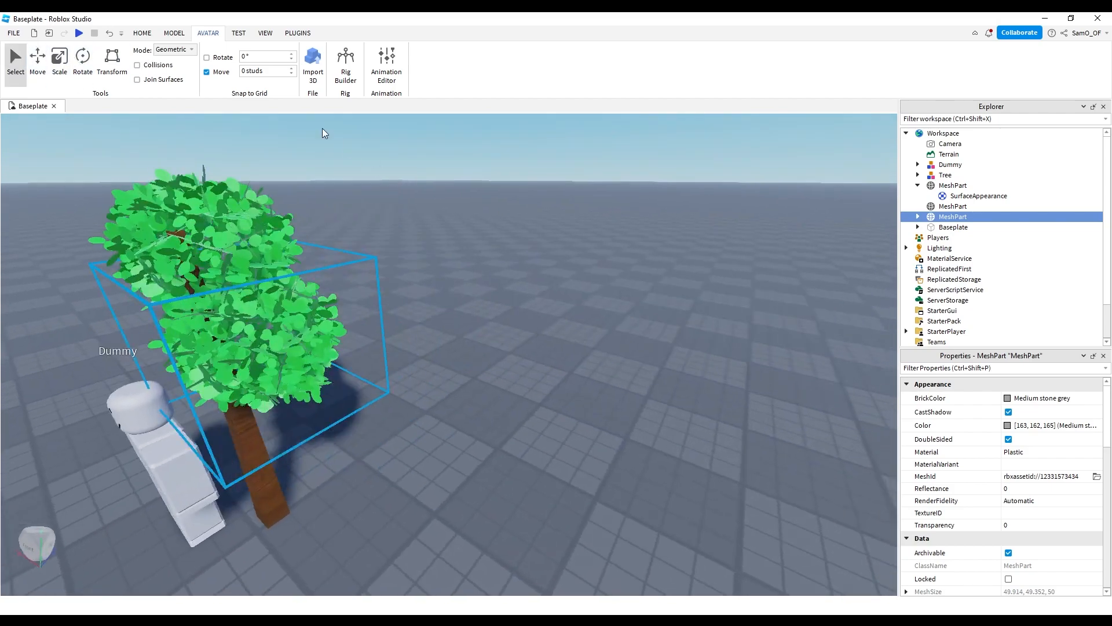
click(59, 61)
scroll(505, 219, down, 2)
right_drag(506, 219, 505, 219)
drag(413, 315, 440, 312)
drag(325, 237, 317, 174)
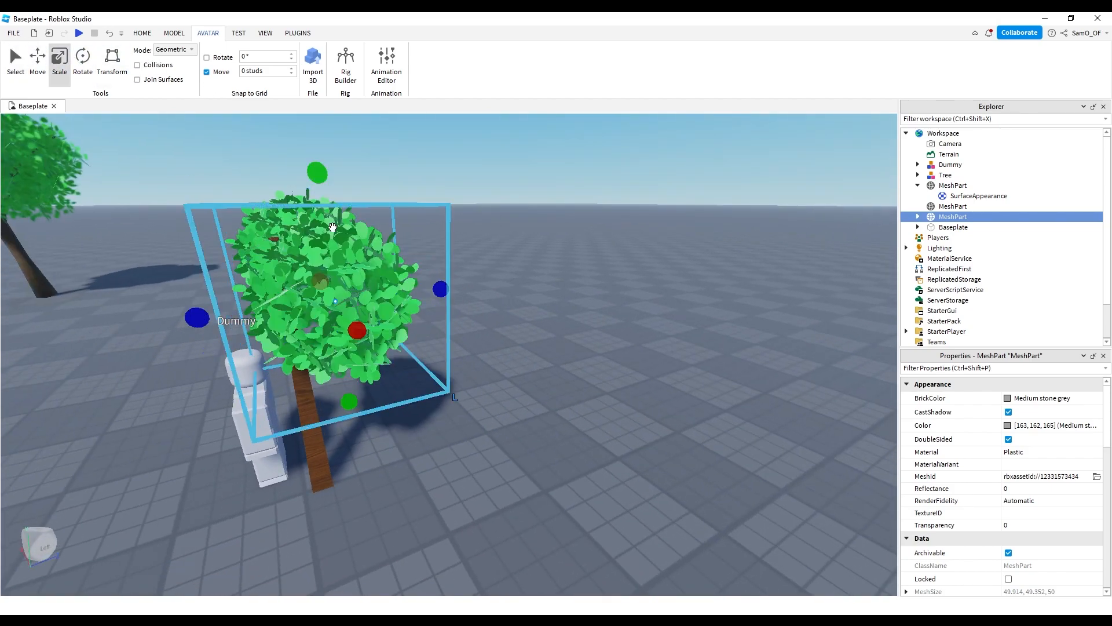
drag(436, 284, 427, 286)
- Pull the finished reference tree's trunk out of its foliage to examine the branches, and undo the move
click(495, 286)
key(d)
right_drag(489, 286, 436, 284)
key(a)
key(w)
key(s)
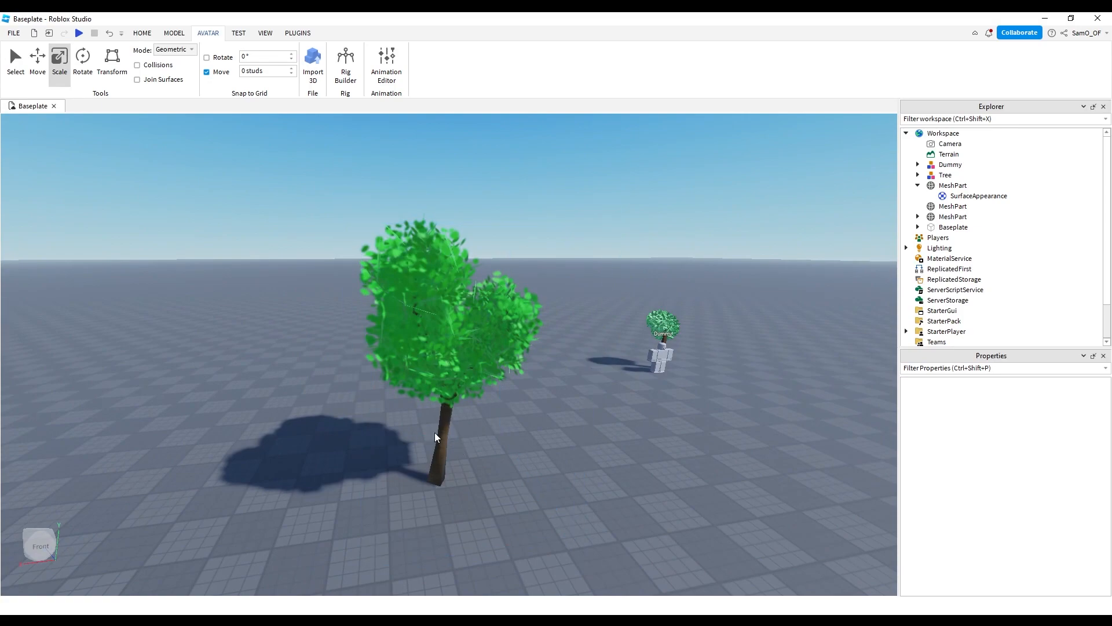
click(402, 459)
drag(402, 459, 324, 454)
key(w)
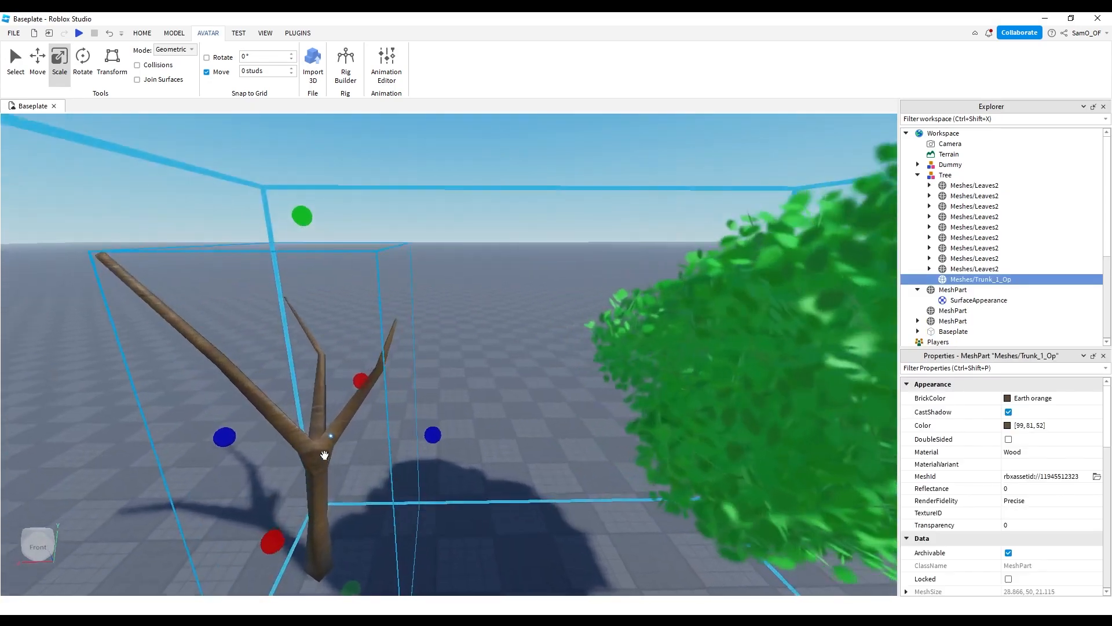
key(ctrl+z)
key(s)
- Move the leaf balls off the new tree's trunk onto the baseplate to expose the bare wood
click(436, 326)
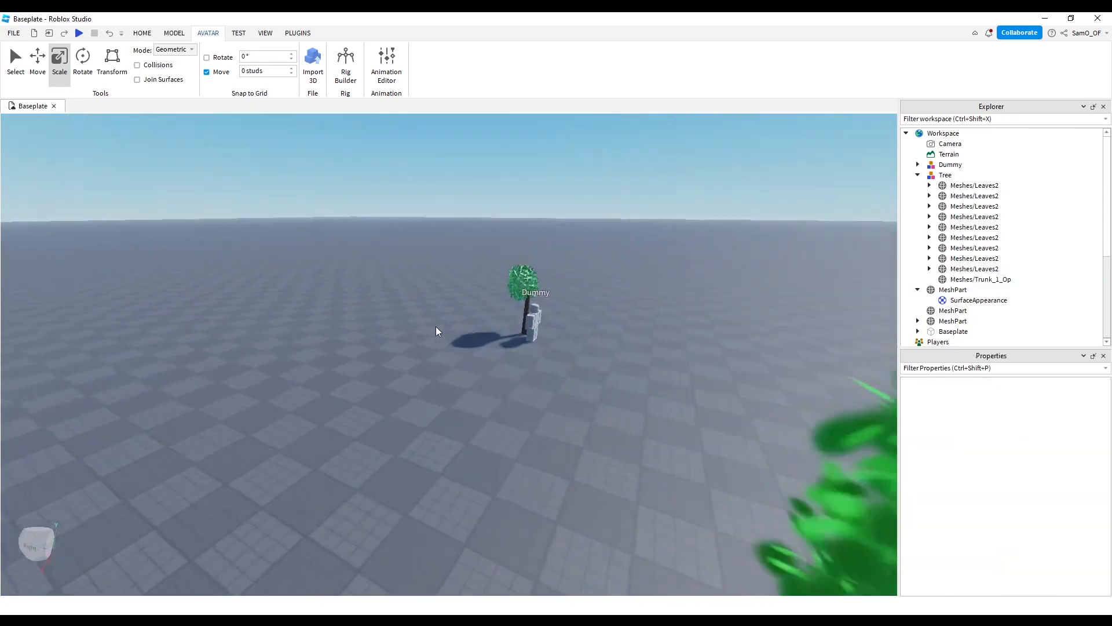
key(e)
click(435, 327)
drag(436, 327, 298, 383)
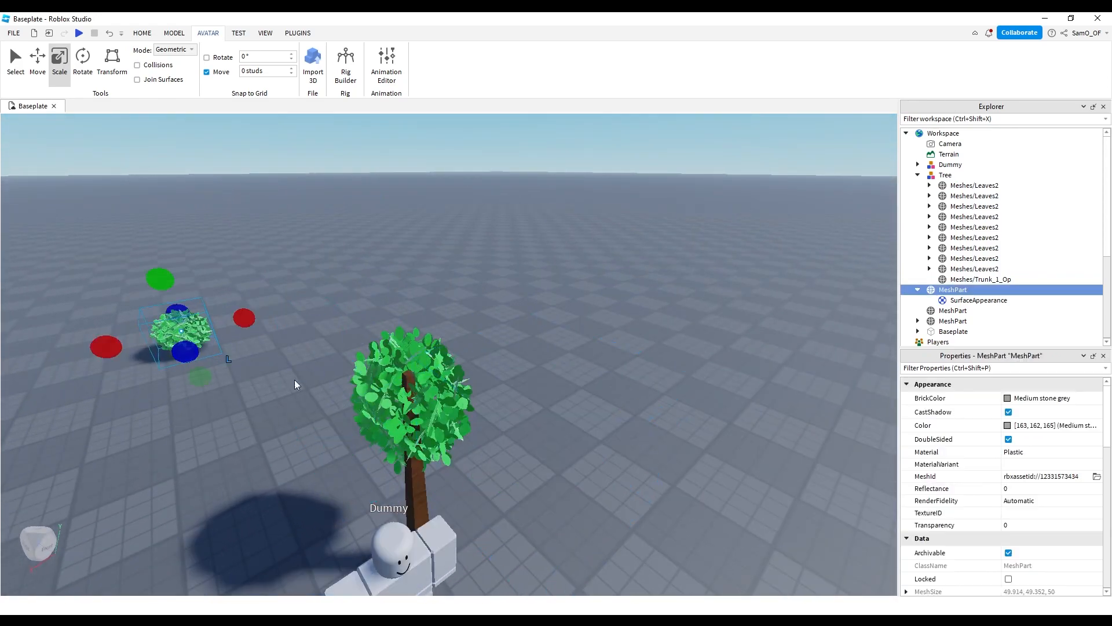
key(w)
- Duplicate the trunk, tilt the copy diagonally and place its base against the original trunk
click(466, 430)
key(ctrl+d)
key(d)
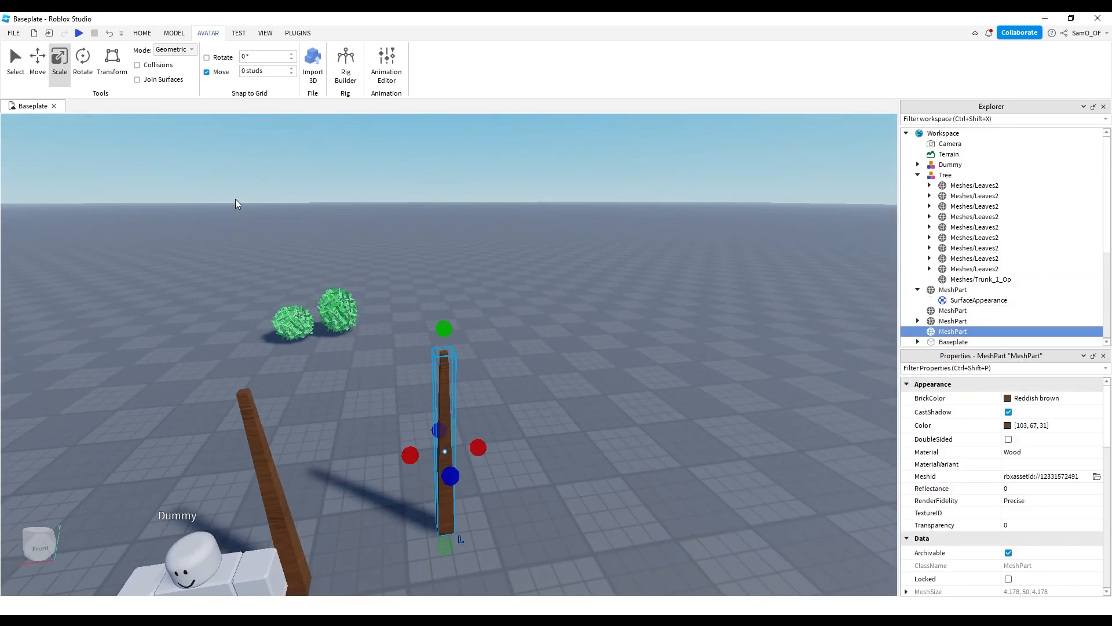
click(83, 60)
drag(492, 390, 332, 439)
click(37, 58)
click(60, 58)
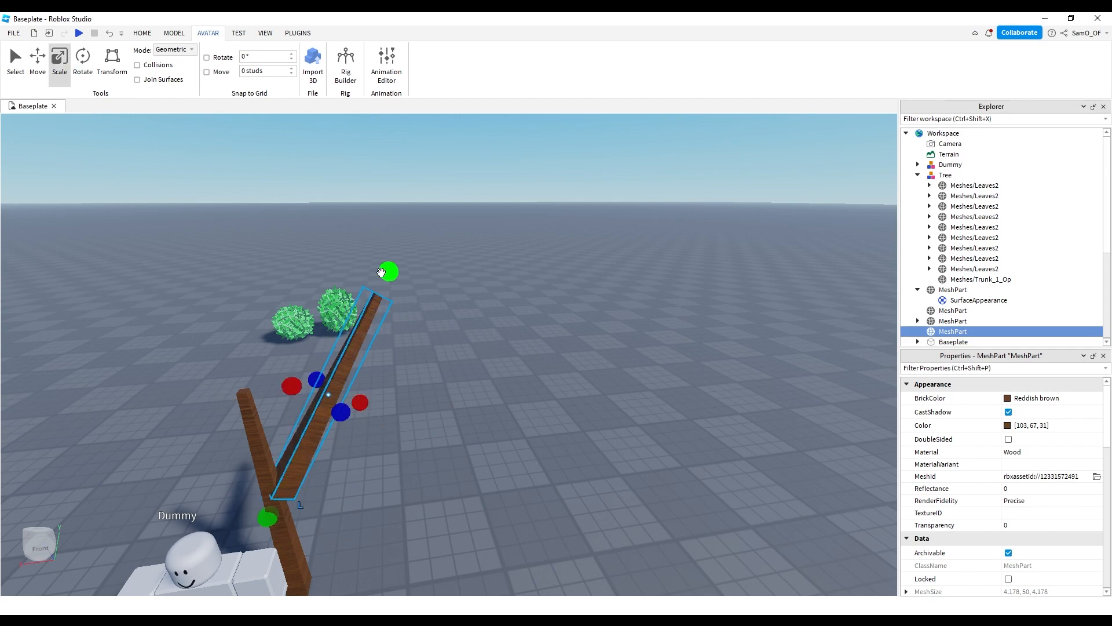
- Shorten the tilted copy into a small branch seated in the side of the trunk
drag(385, 268, 325, 400)
drag(301, 488, 290, 460)
click(397, 437)
right_drag(398, 436, 397, 437)
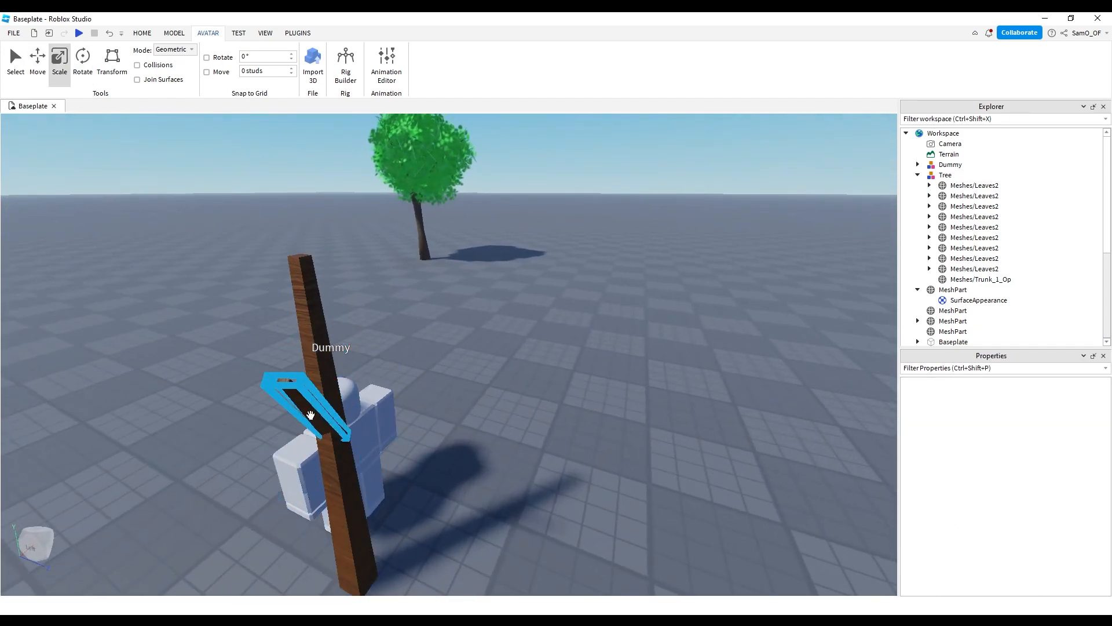
click(347, 413)
click(379, 414)
right_drag(454, 410, 454, 410)
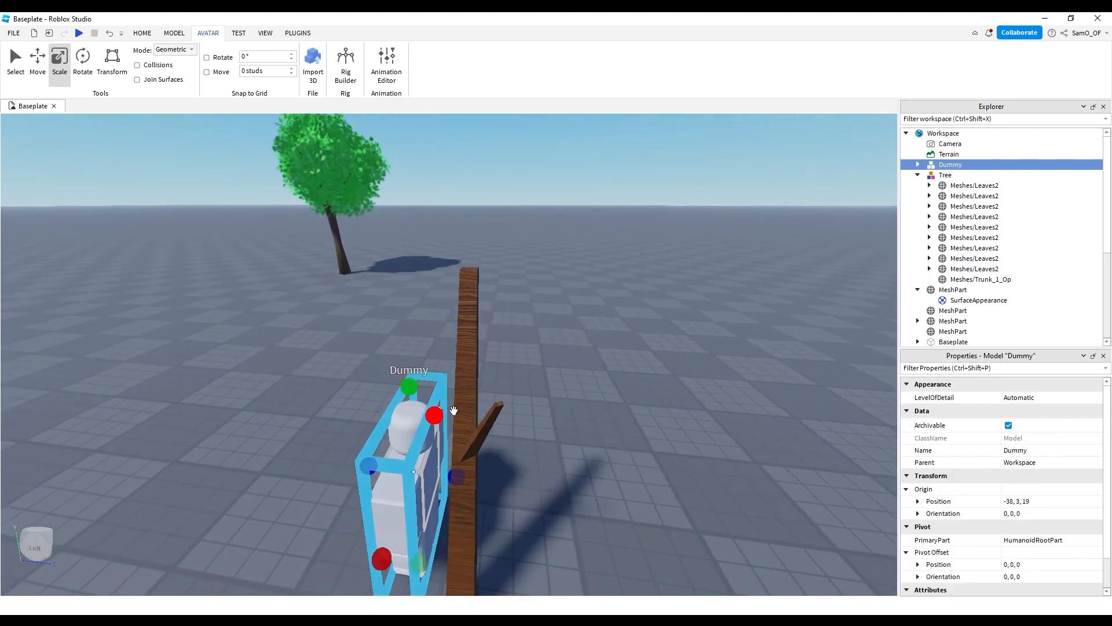
click(627, 402)
right_drag(557, 428, 366, 429)
click(557, 432)
click(568, 401)
right_drag(567, 401, 486, 363)
- Duplicate the branch, rotate the copy to face the trunk's opposite side and move it higher up
click(485, 362)
key(ctrl+d)
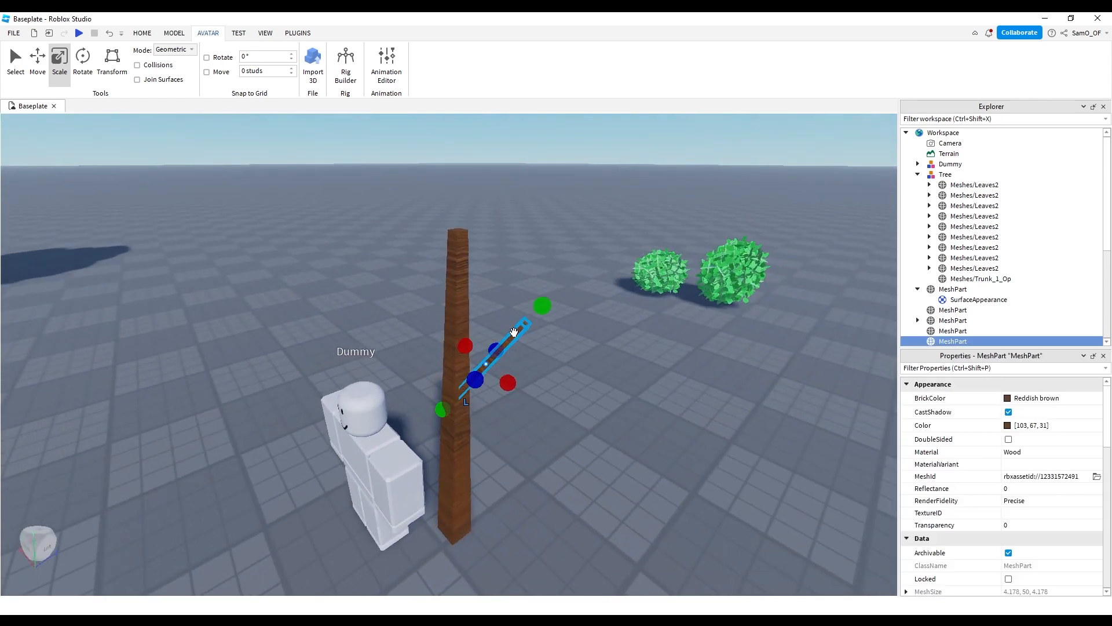
key(ctrl+4)
drag(395, 333, 380, 374)
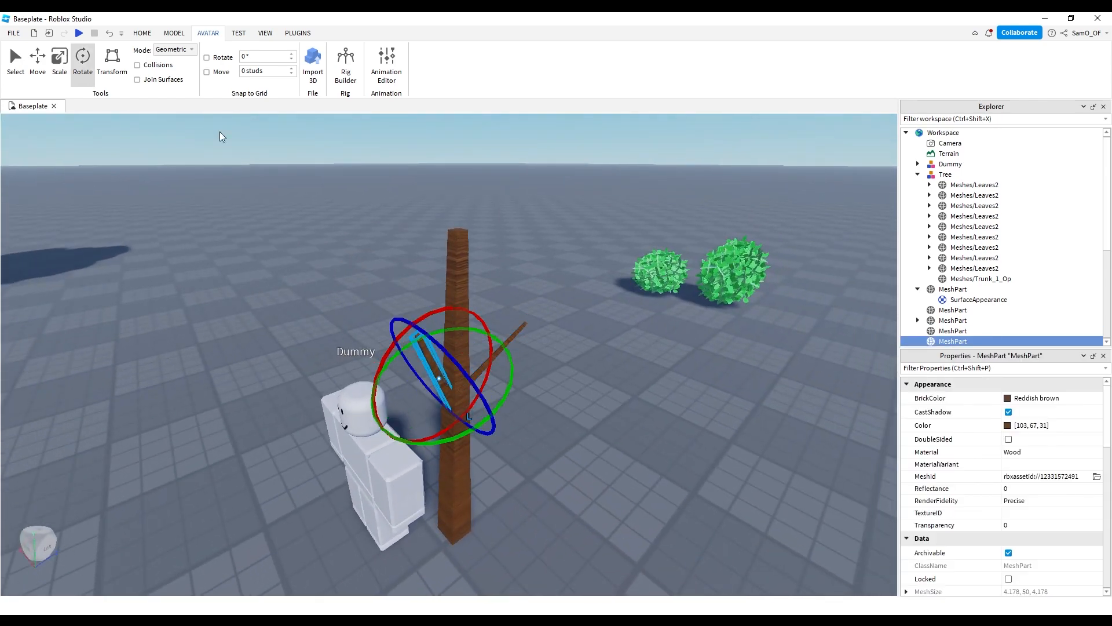
click(37, 61)
drag(416, 316, 354, 210)
drag(441, 255, 497, 240)
- Move the leaf balls back onto the tree, covering the trunk's top and the branches below it
drag(731, 268, 444, 276)
drag(523, 275, 654, 249)
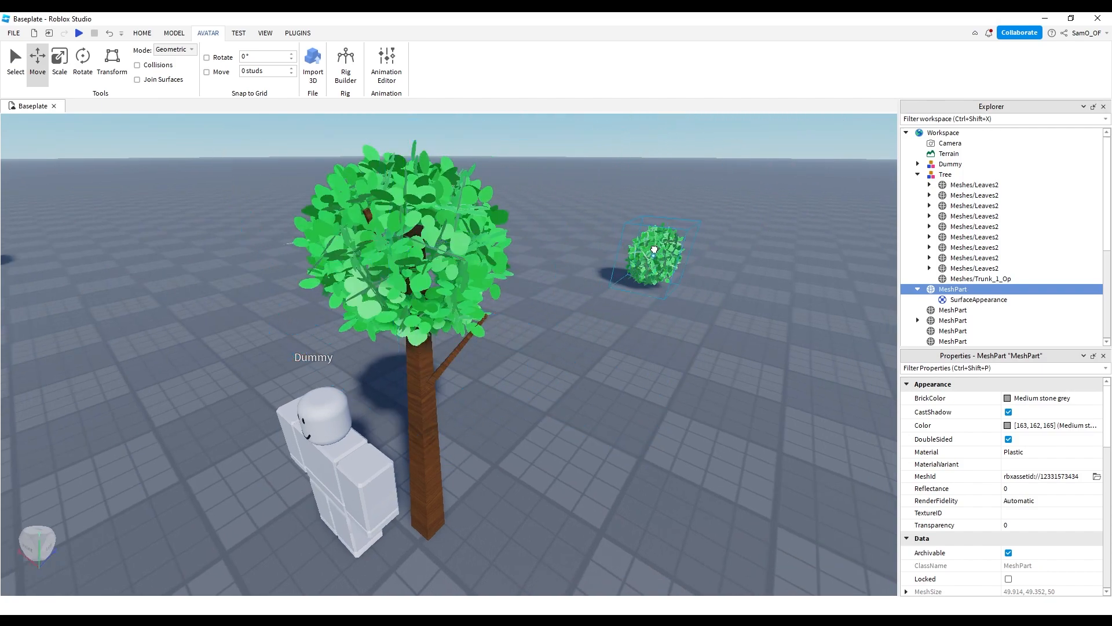
click(407, 223)
right_drag(437, 228, 427, 230)
key(s)
drag(380, 307, 345, 311)
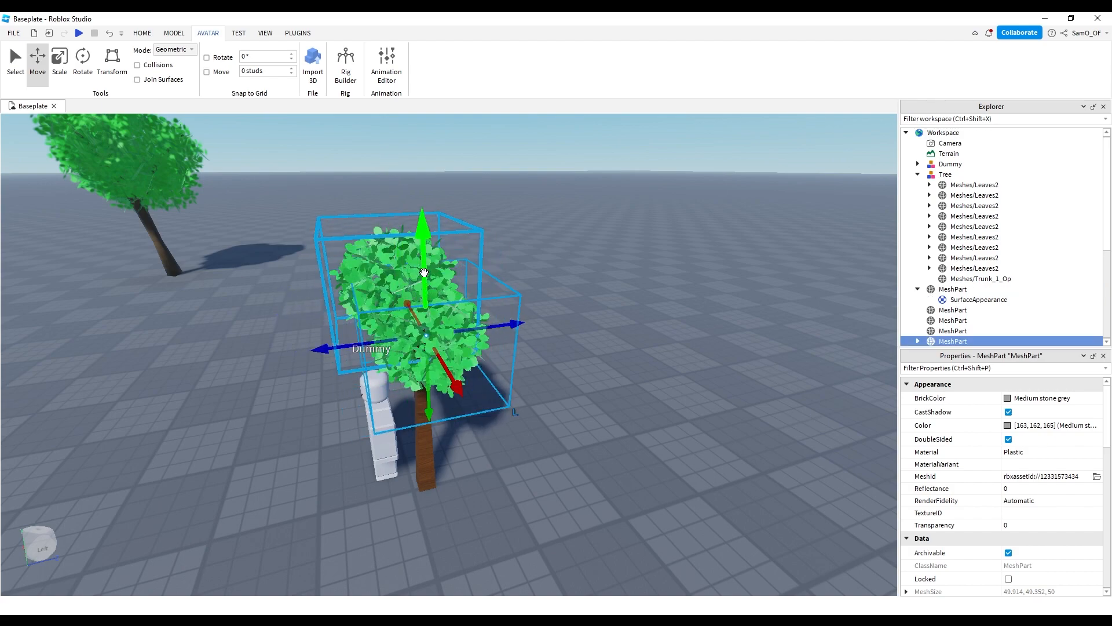
- Move the lower leaf ball sideways along the trunk so the foliage spreads around the branches beneath the top ball
right_drag(530, 316, 451, 347)
scroll(523, 318, up, 3)
click(521, 318)
drag(385, 342, 551, 377)
right_drag(551, 377, 683, 408)
click(683, 408)
key(w)
- Select all three leaf balls on the new tree and set their material to Neon
click(569, 294)
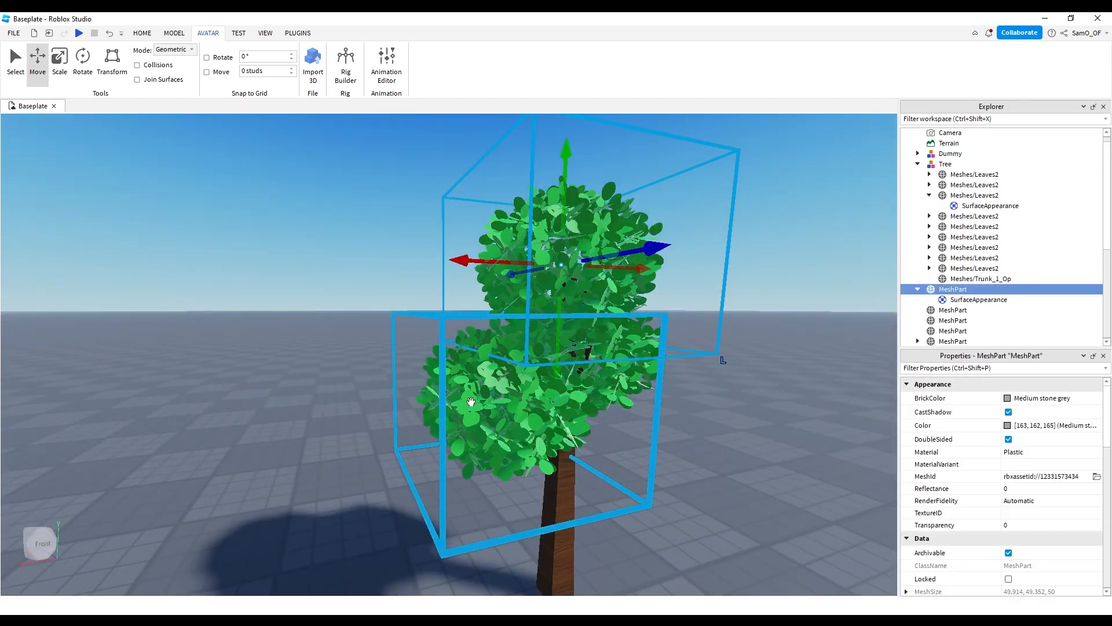
ctrl+click(472, 400)
key(w)
right_drag(627, 425, 500, 435)
ctrl+click(603, 435)
scroll(602, 434, down, 5)
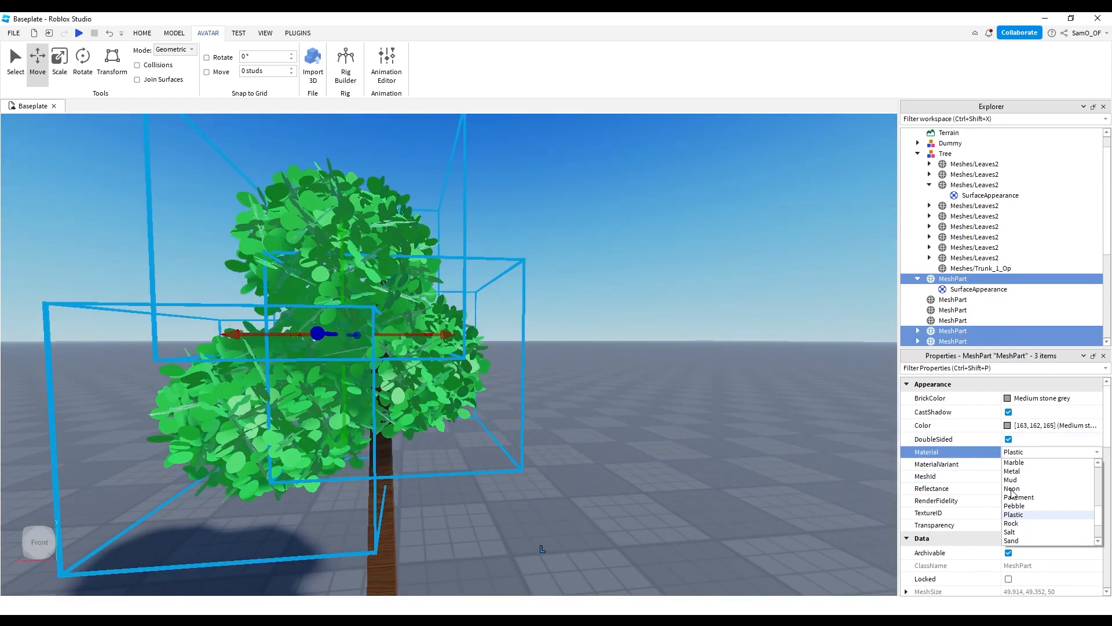
scroll(672, 415, down, 5)
right_drag(672, 416, 672, 415)
scroll(671, 415, up, 5)
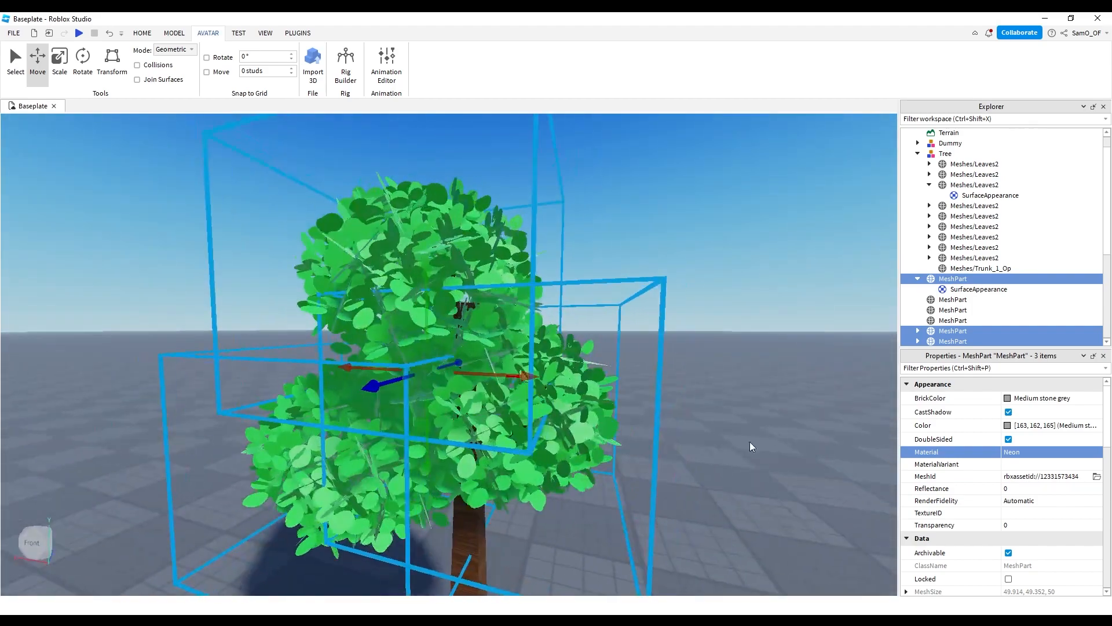
- Compare the leaf balls with the reference tree, reopen their material choices and clear the selection
right_drag(749, 447, 227, 289)
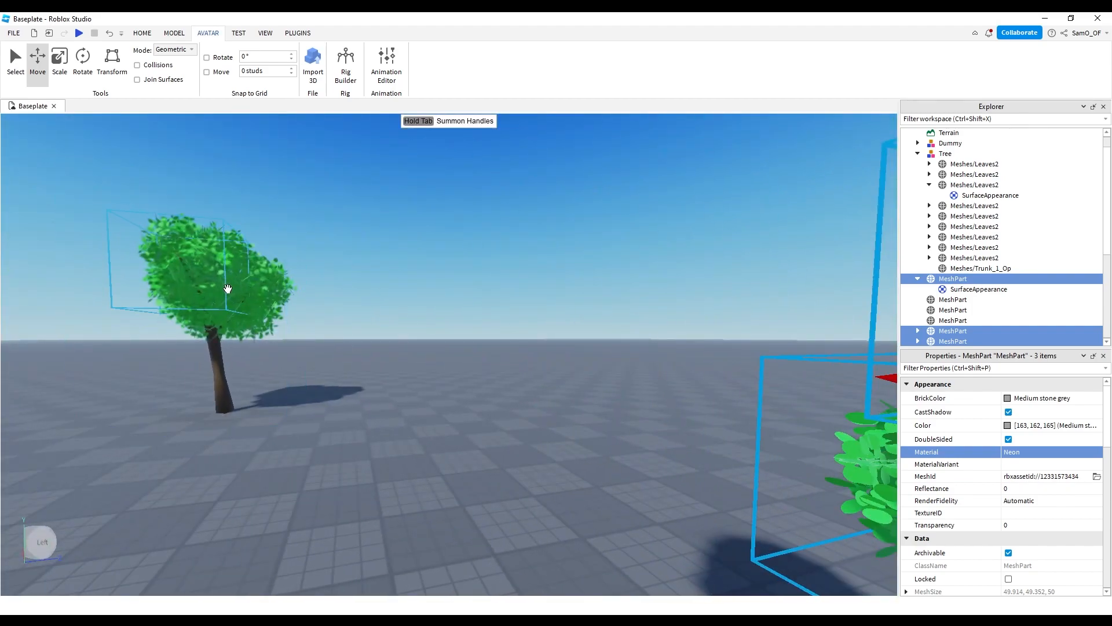
key(f)
click(1037, 451)
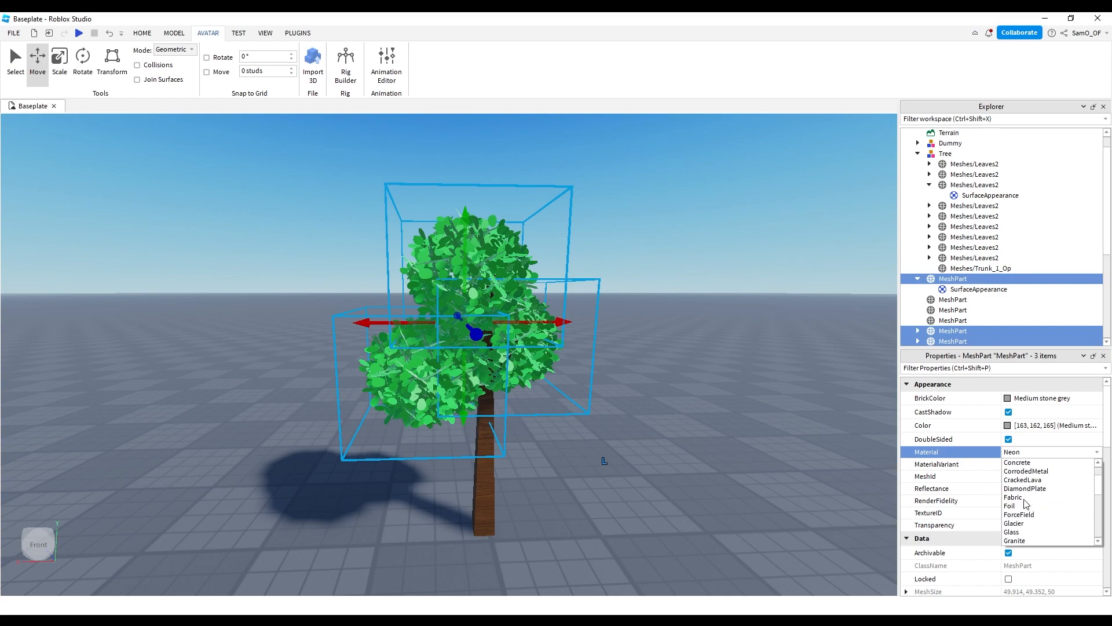
click(672, 371)
- Examine the new tree's foliage, branches and trunk from several distances and angles
scroll(673, 371, up, 5)
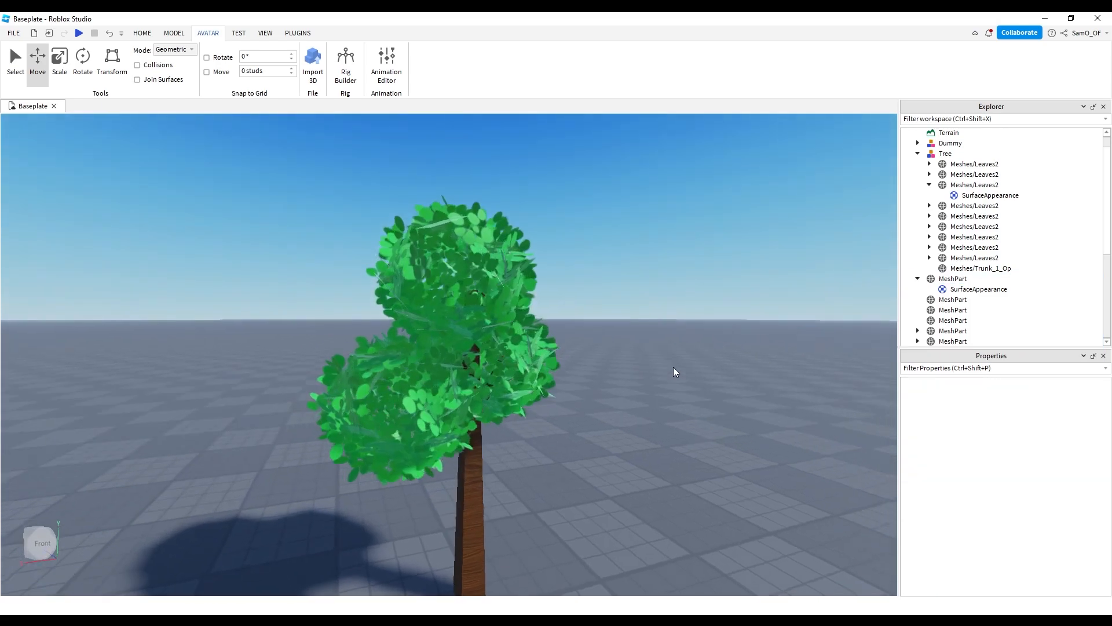
scroll(673, 371, down, 3)
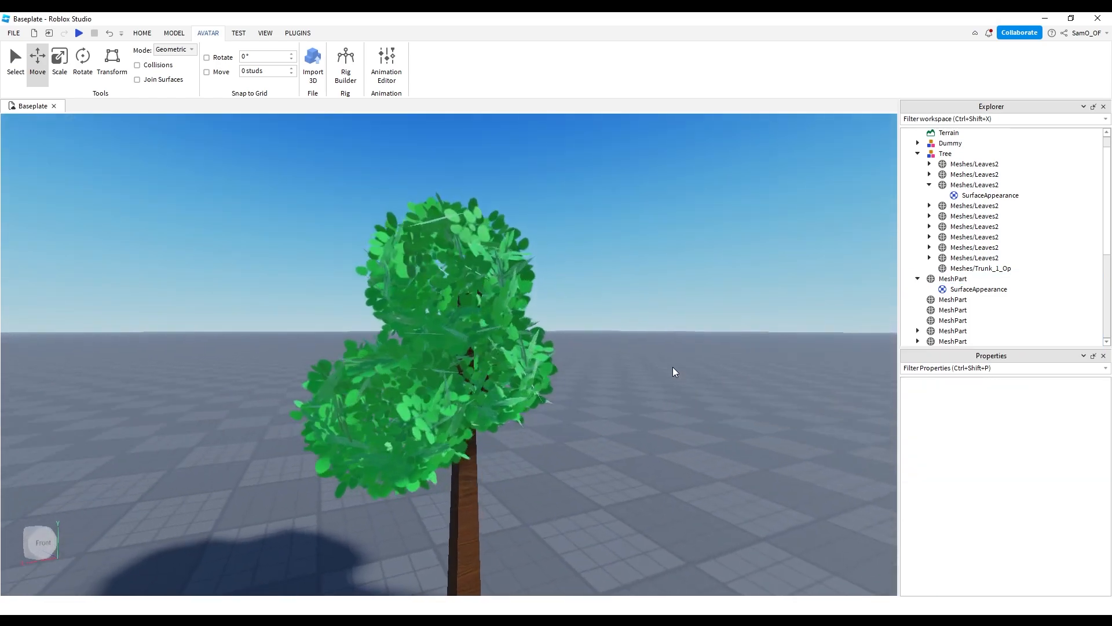
key(s)
right_drag(673, 367, 673, 358)
key(w)
key(s)
key(q)
key(d)
key(w)
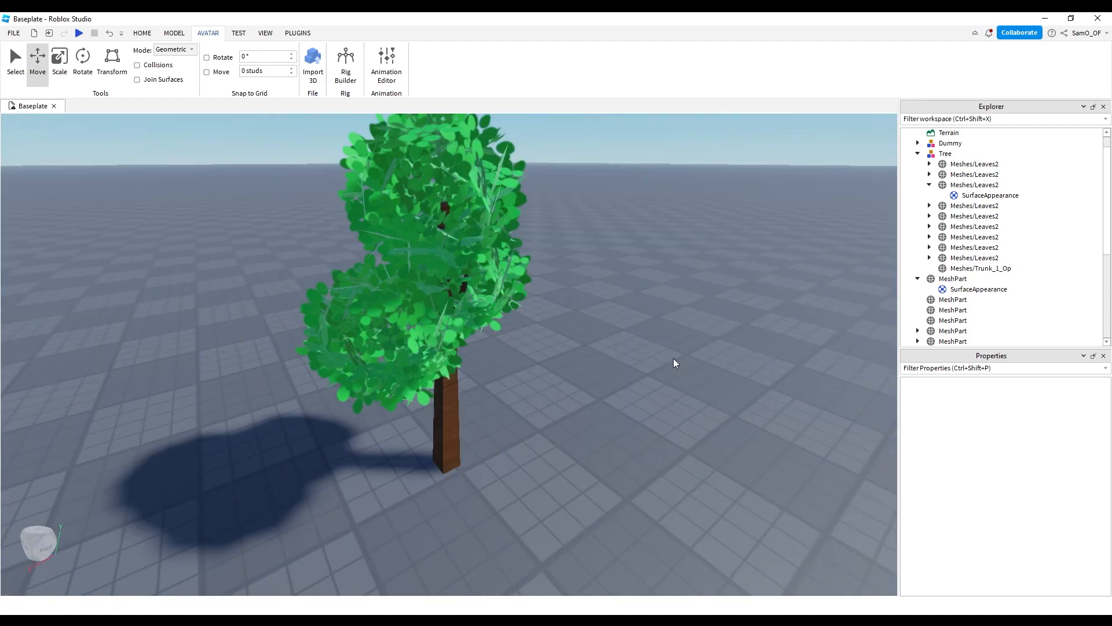
mouse_move(607, 322)
right_down()
mouse_move(590, 322)
mouse_move(600, 322)
right_up()
key(s)
key(w)
key(s)
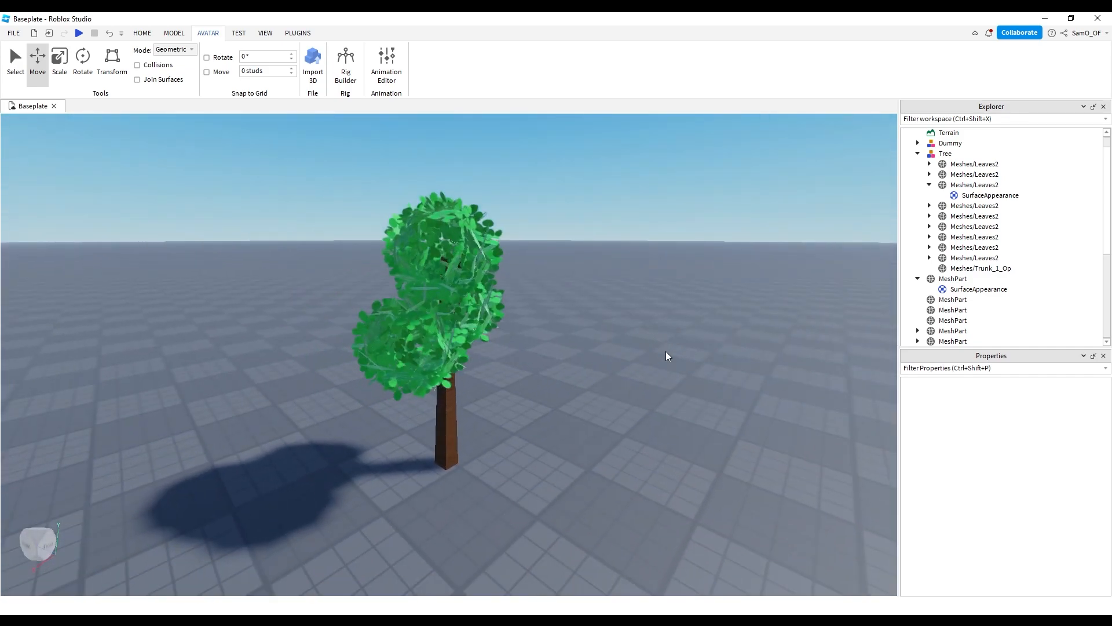